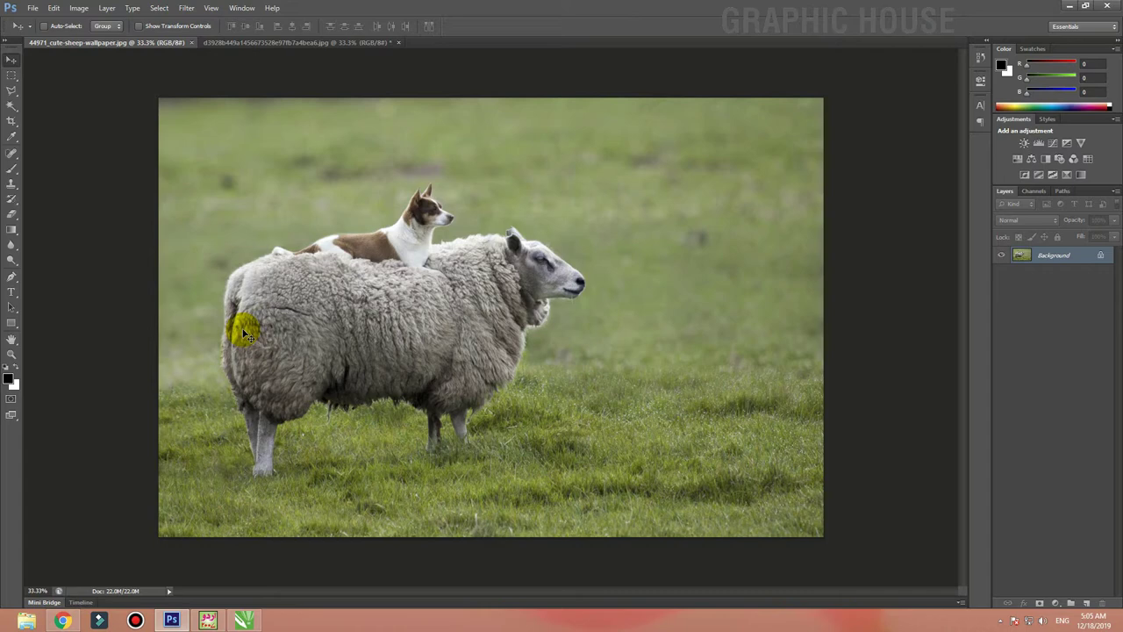
Step: Bring the sheep photo into the phone document as a new layer
click(242, 42)
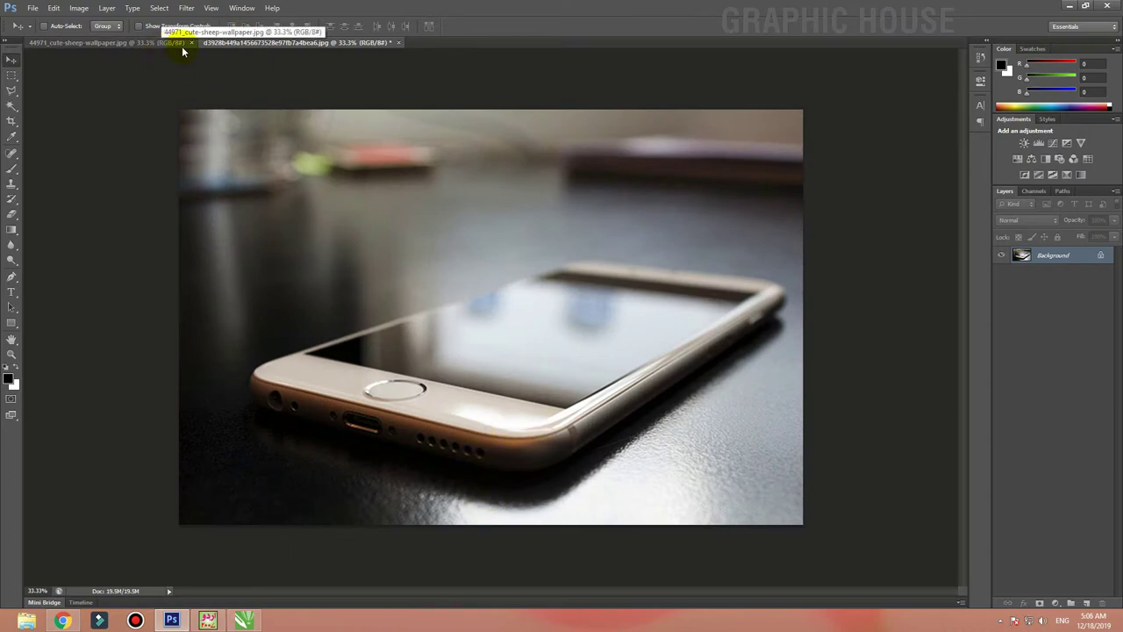
click(228, 46)
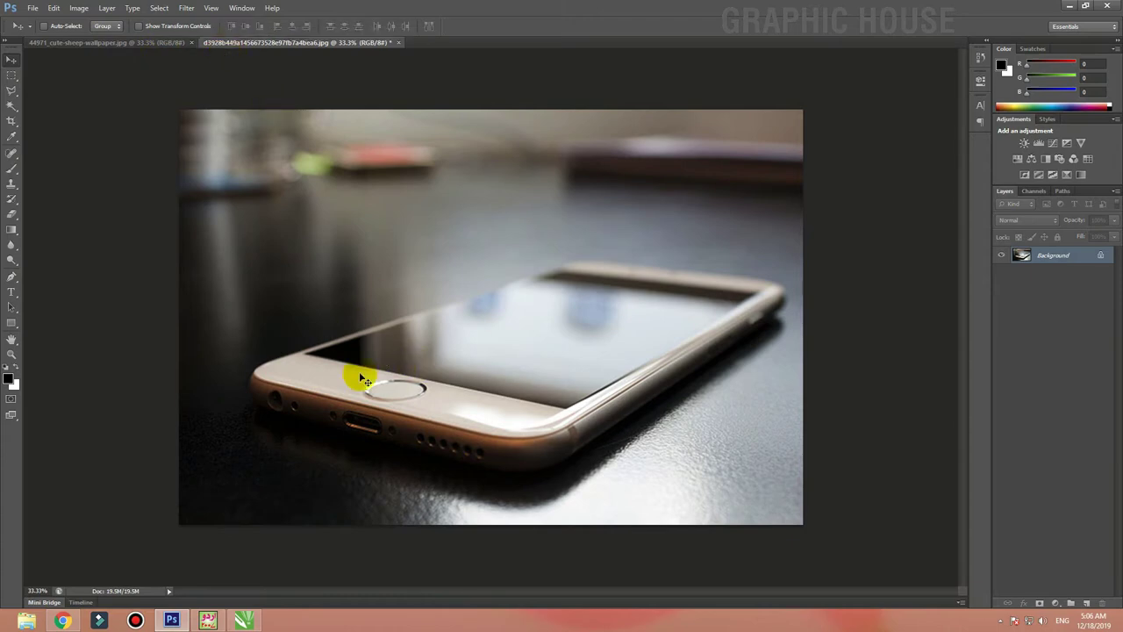
click(128, 45)
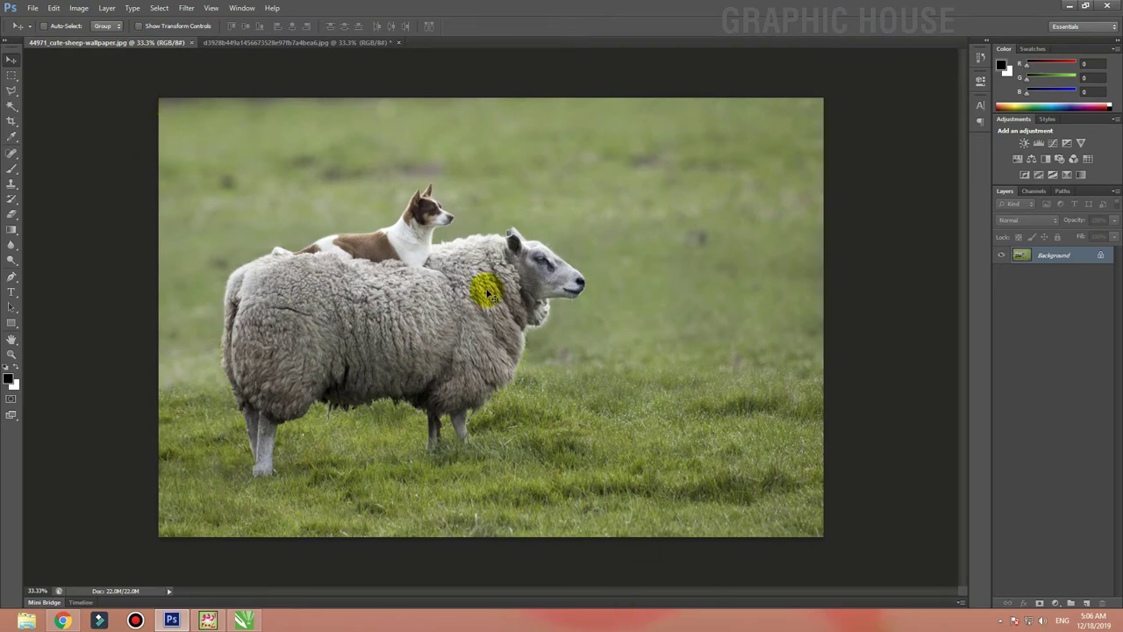
click(289, 44)
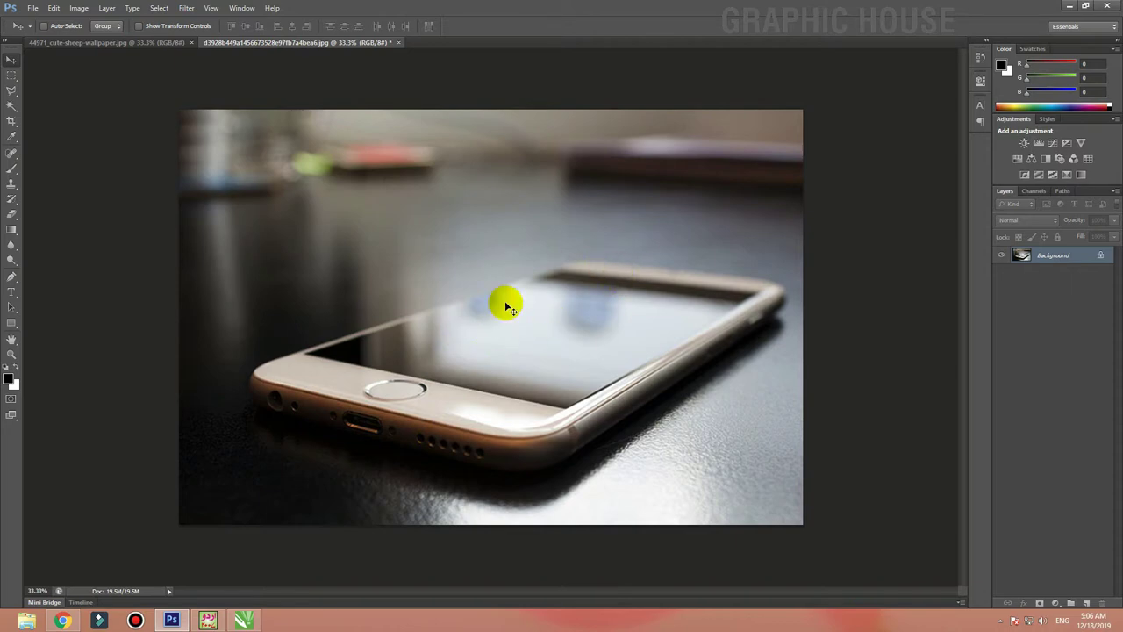
click(88, 42)
mouse_move(362, 328)
mouse_down()
mouse_move(363, 49)
mouse_move(450, 343)
mouse_up()
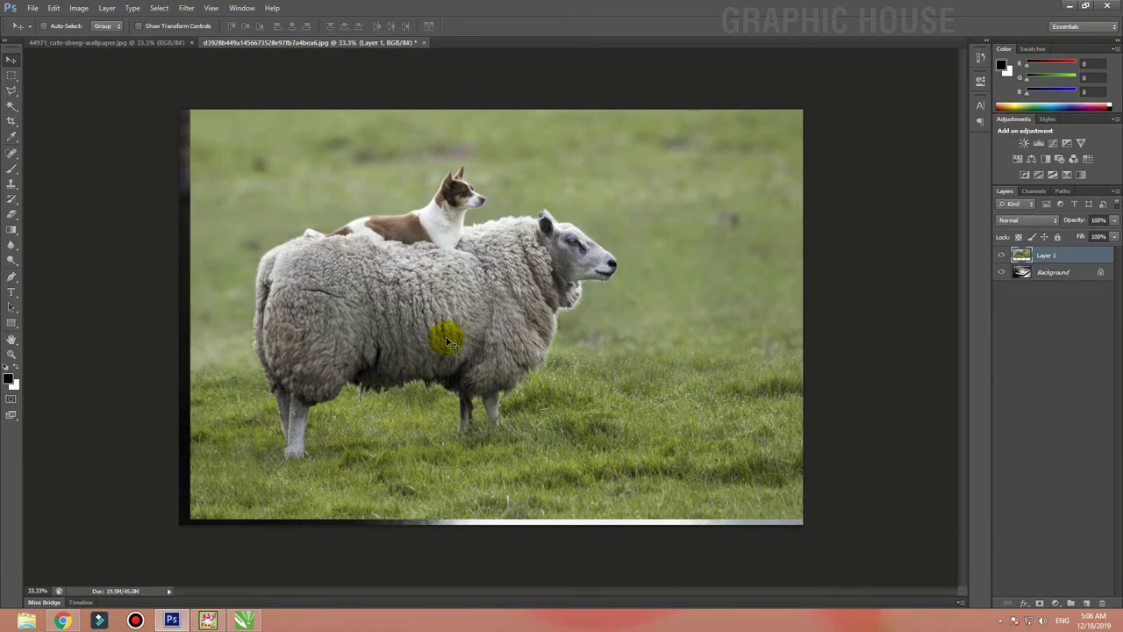
Step: Scale the sheep layer down to about 60% and position it above the phone screen
key(ctrl+t)
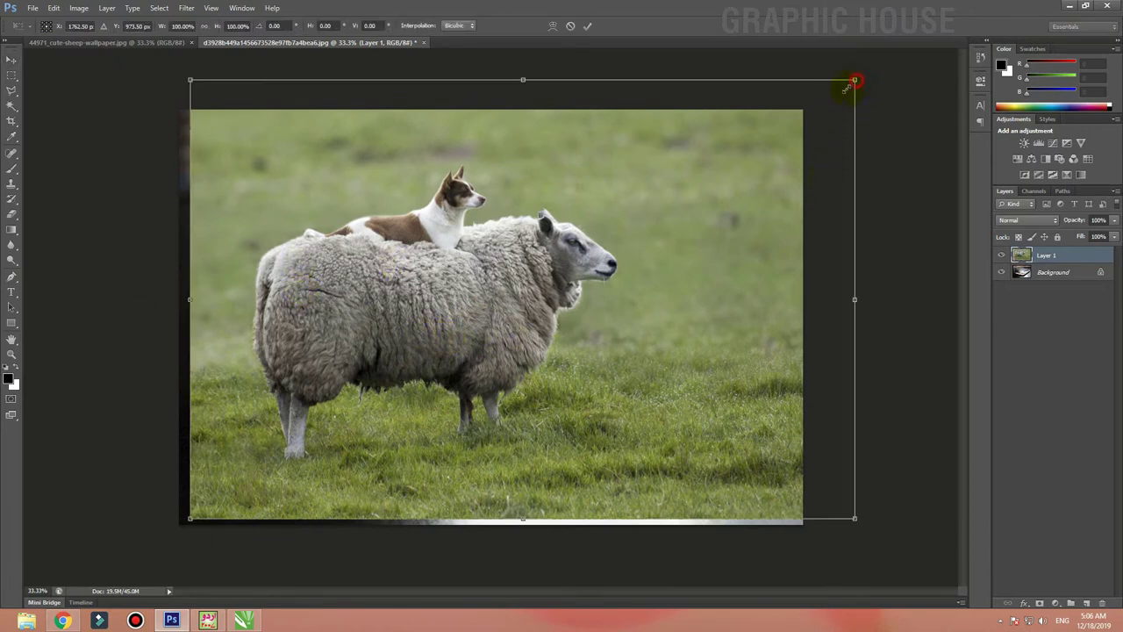
drag(852, 83, 591, 270)
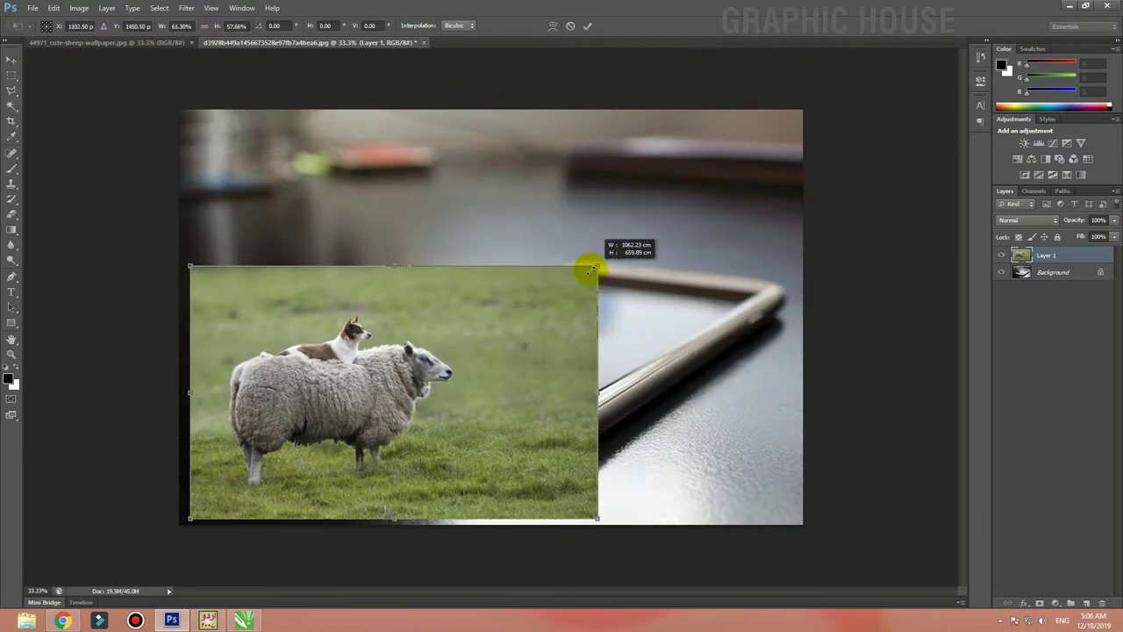
drag(529, 359, 647, 214)
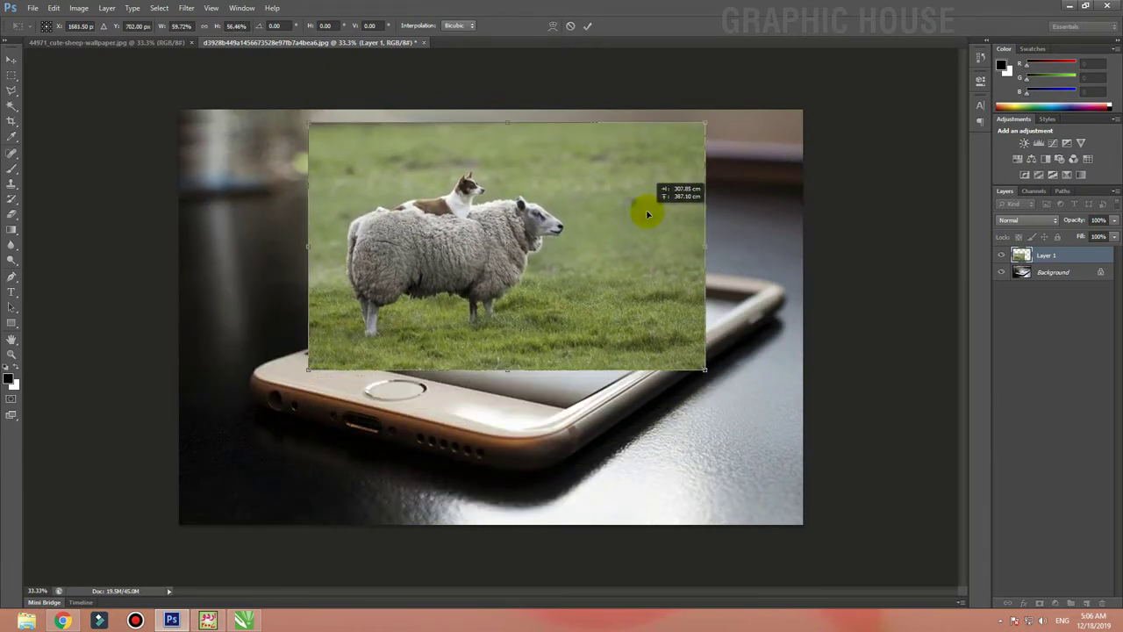
key(Return)
mouse_move(550, 267)
mouse_down()
mouse_move(602, 286)
mouse_move(588, 276)
mouse_up()
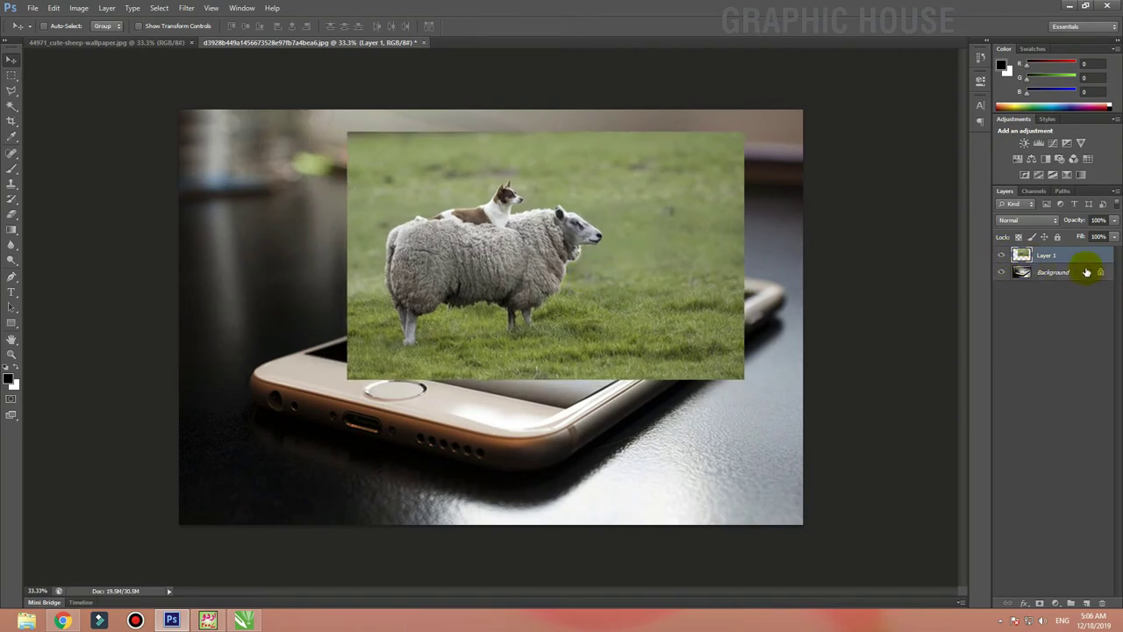
Step: Convert the locked phone Background into an editable Layer 0
click(1024, 274)
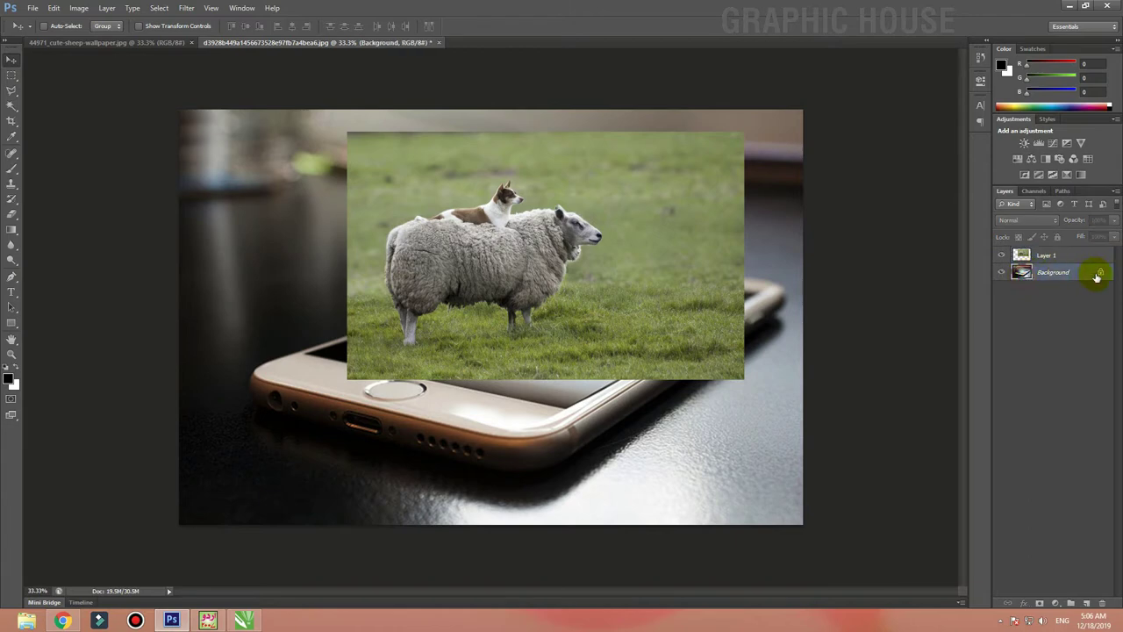
double_click(1102, 276)
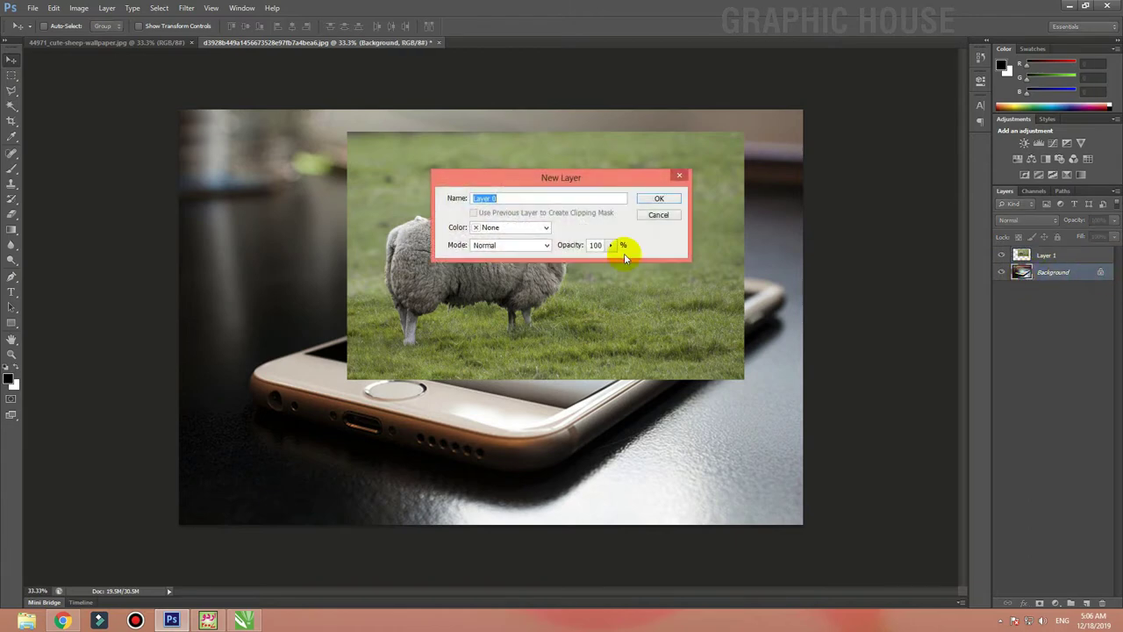
click(658, 194)
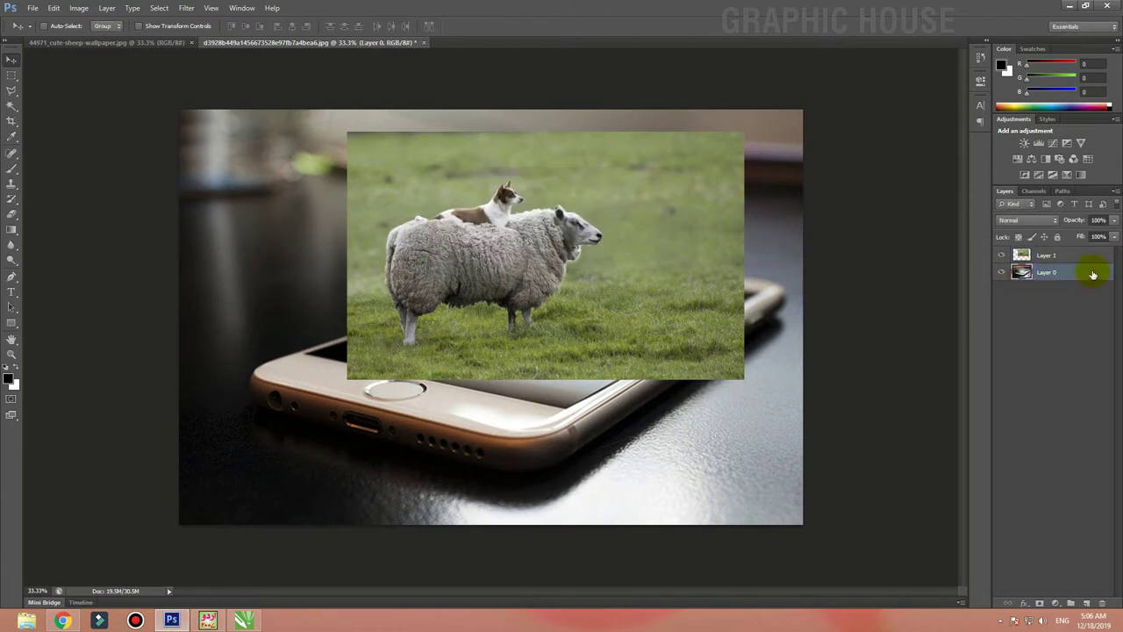
Step: Nudge the sheep layer up-left and enlarge it to about 113%, slightly taller
mouse_move(562, 246)
mouse_down()
mouse_move(564, 276)
mouse_move(515, 270)
mouse_up()
key(ctrl+t)
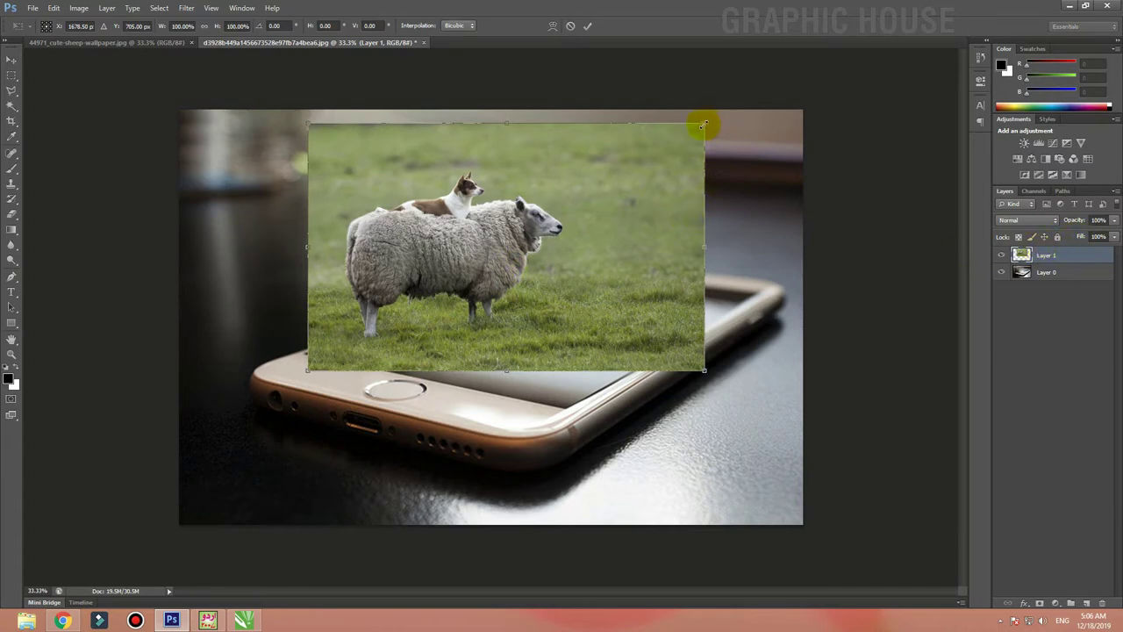
drag(704, 123, 757, 93)
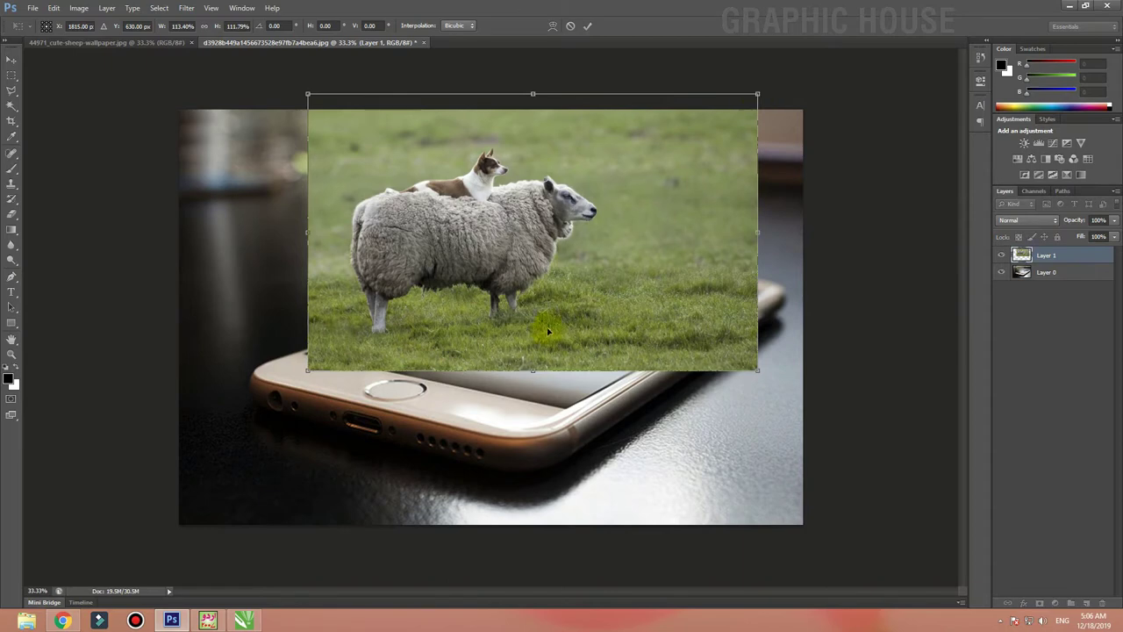
drag(533, 371, 532, 369)
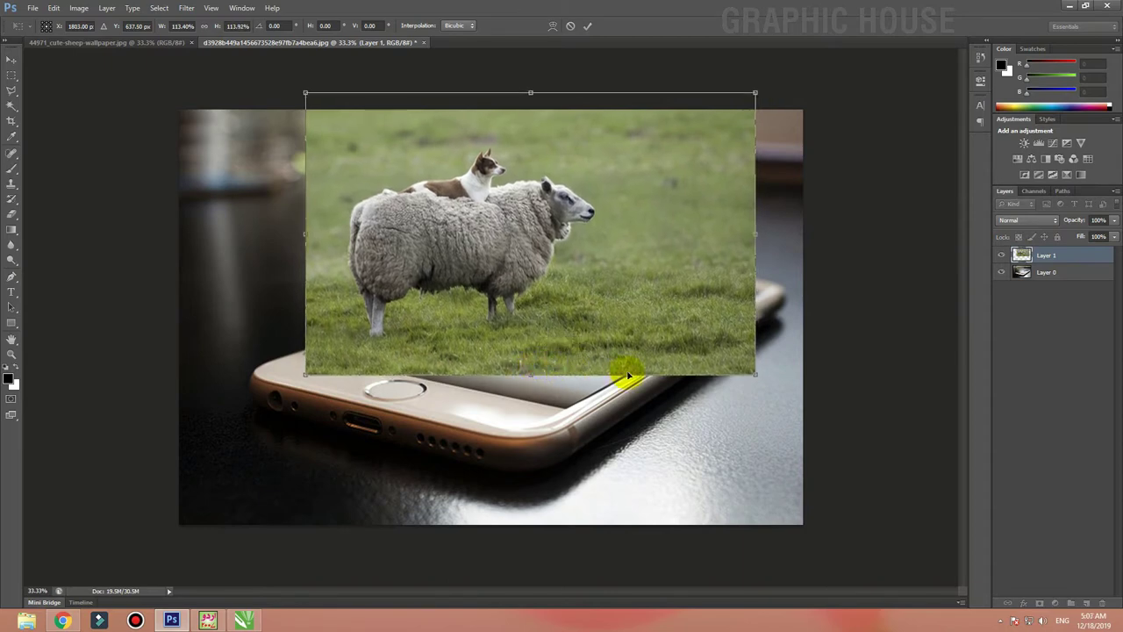
key(Return)
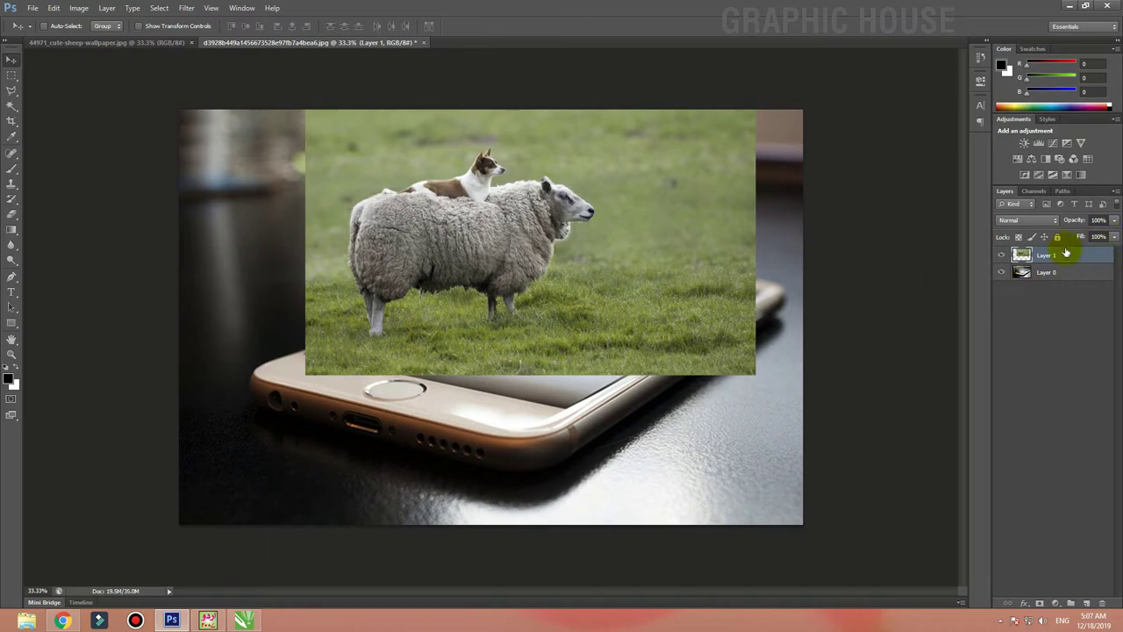
Step: Drop Layer 1's fill to 29%, align the sheep with the phone, then restore 100% fill
click(1115, 241)
drag(1103, 253, 1101, 254)
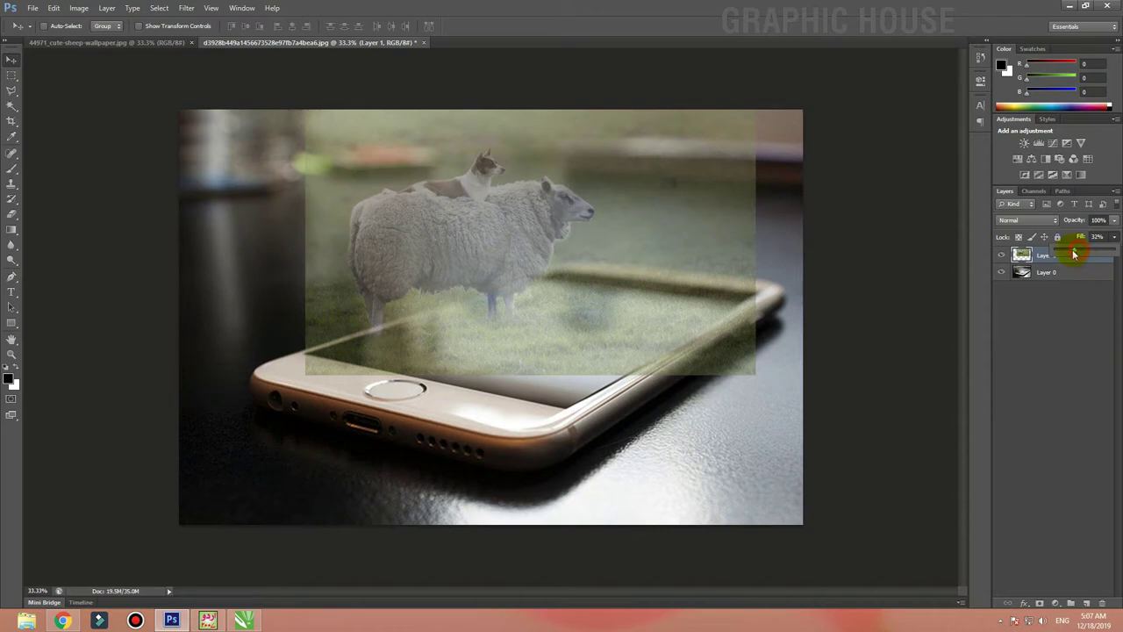
drag(1074, 253, 1071, 253)
drag(421, 272, 430, 282)
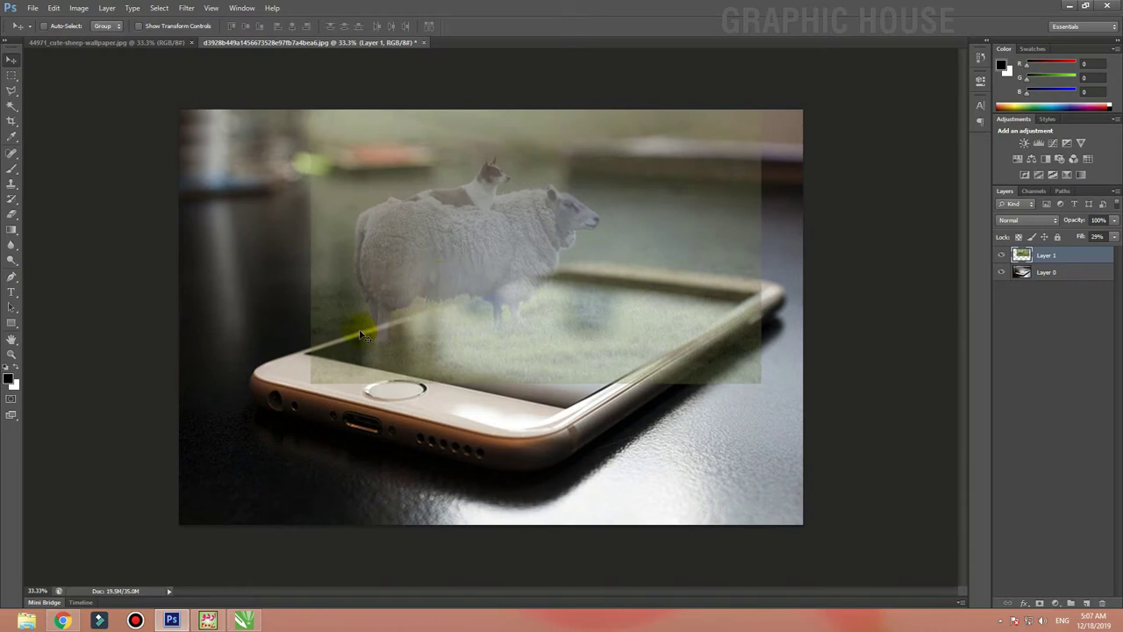
click(1115, 237)
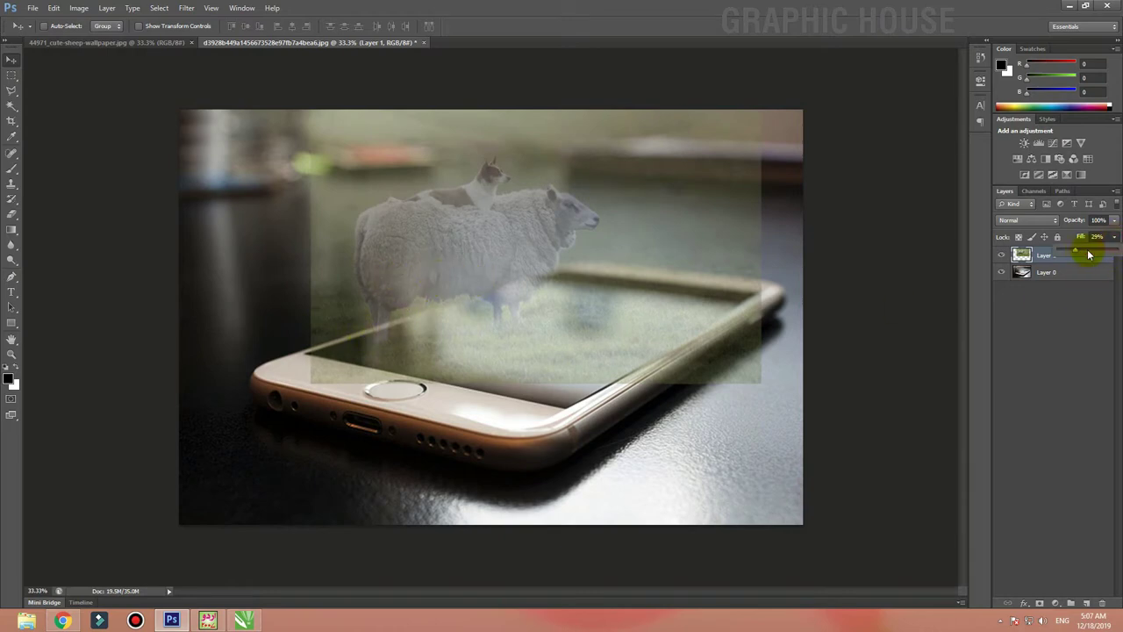
drag(1084, 254, 1117, 251)
click(1058, 342)
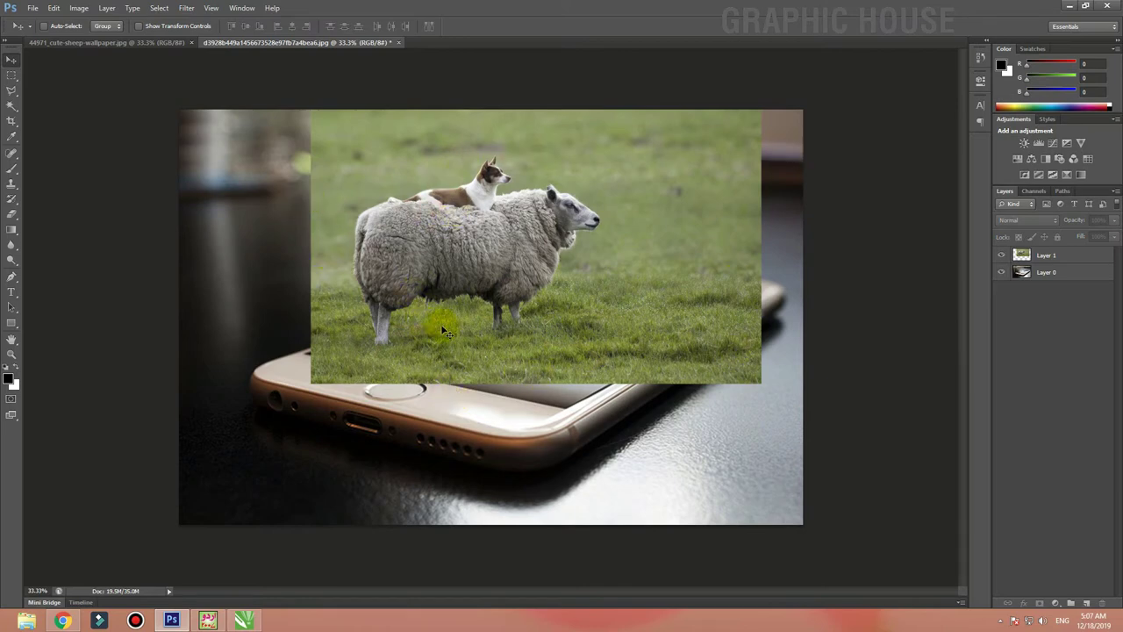
Step: Duplicate Layer 1 as Layer 1 copy and hide the sheep layers
click(1023, 256)
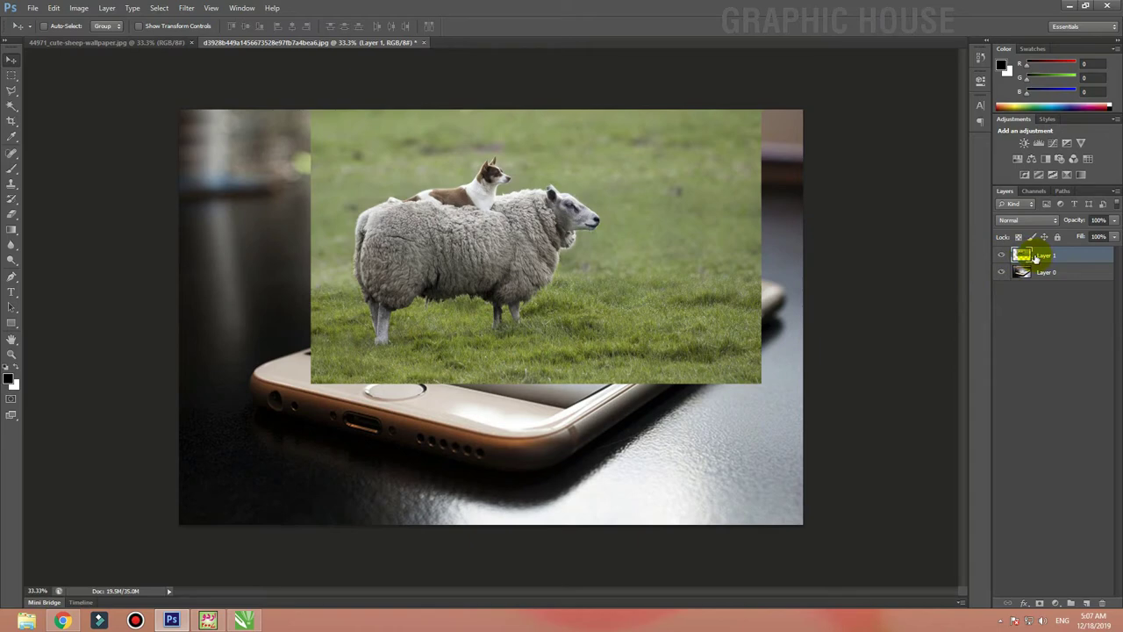
drag(1035, 257, 1041, 289)
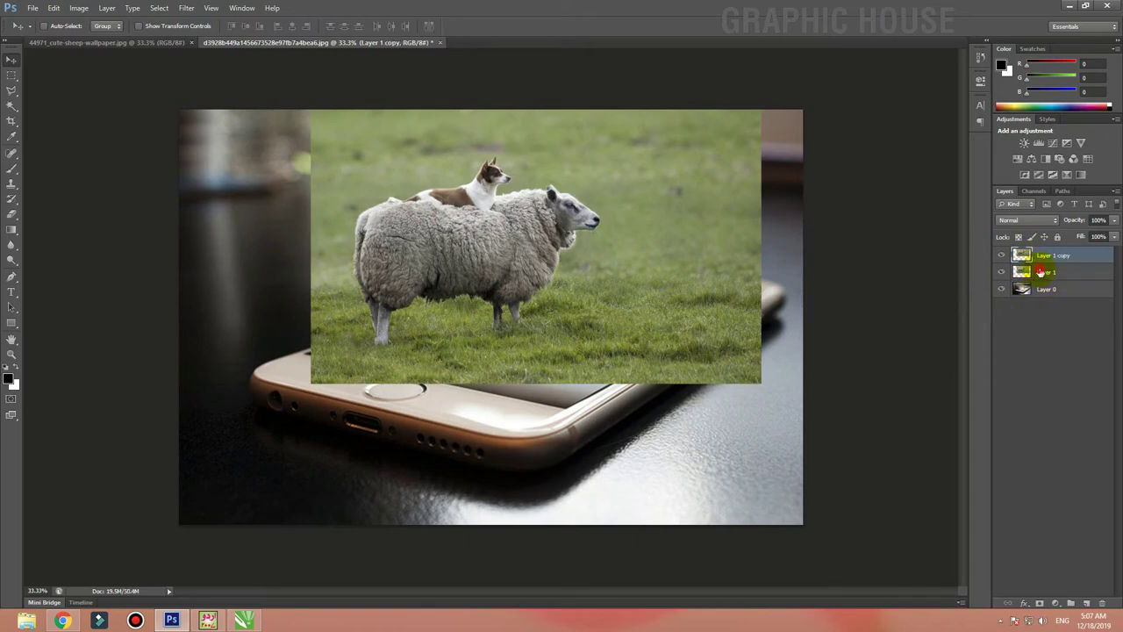
click(1048, 256)
click(1045, 273)
click(1048, 256)
click(1045, 273)
click(1049, 254)
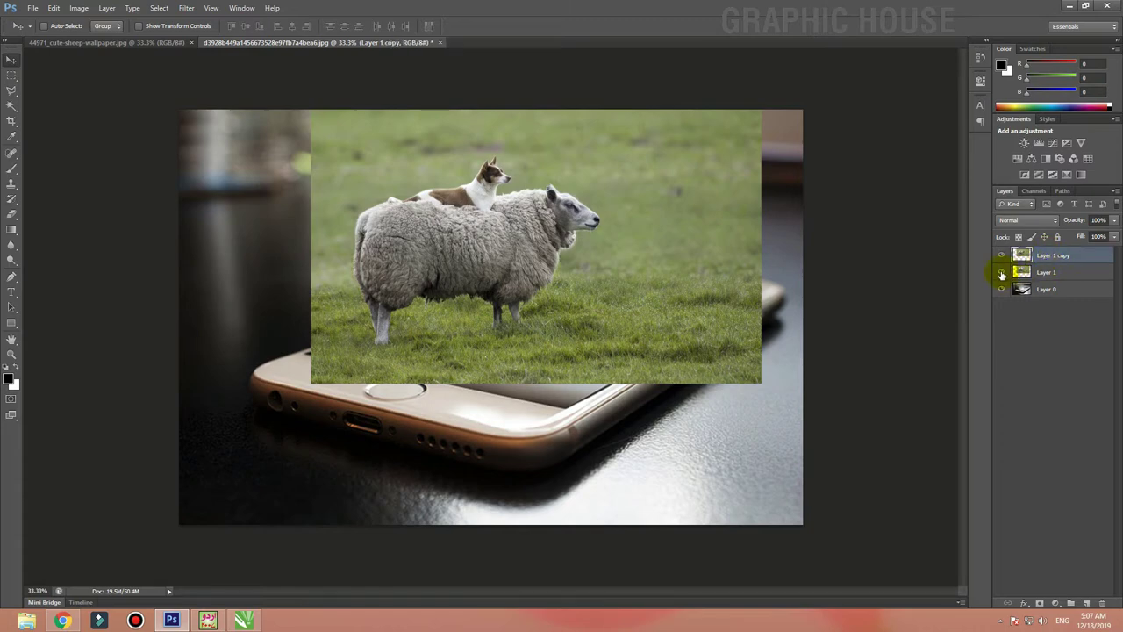
click(1002, 256)
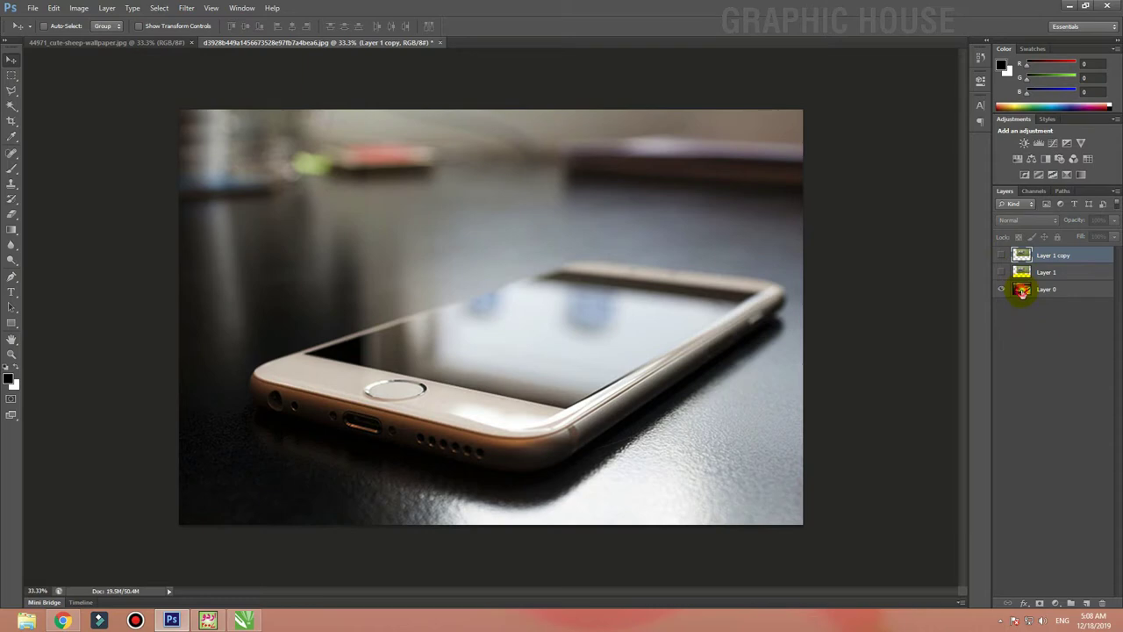
Step: Outline the phone screen on Layer 0 with a Polygonal Lasso selection
click(1023, 292)
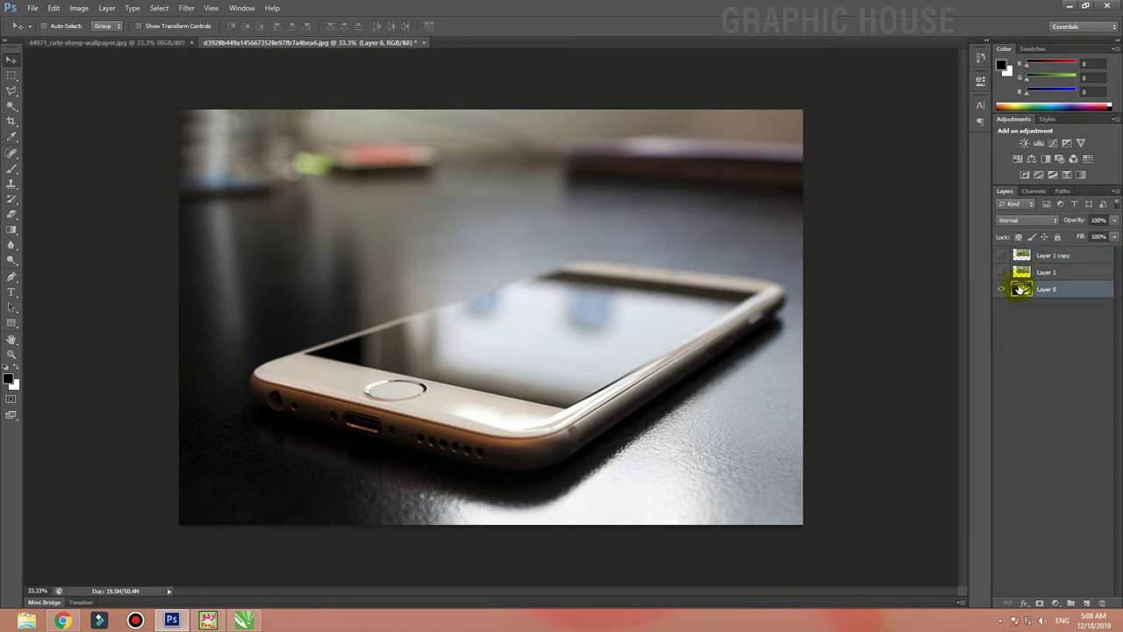
click(17, 97)
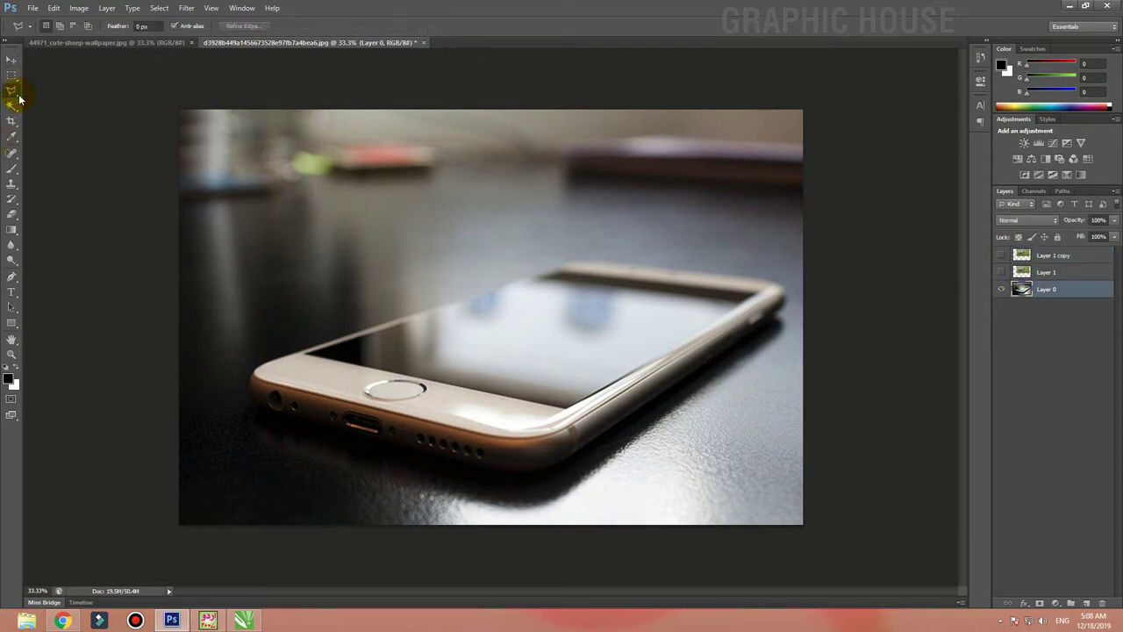
click(307, 355)
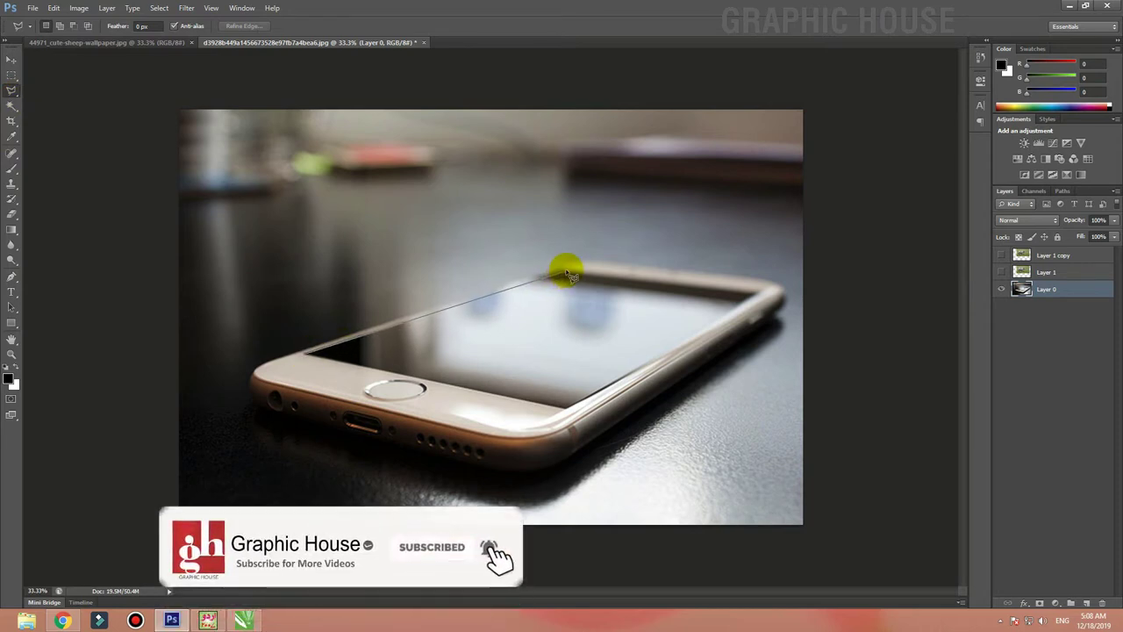
click(569, 276)
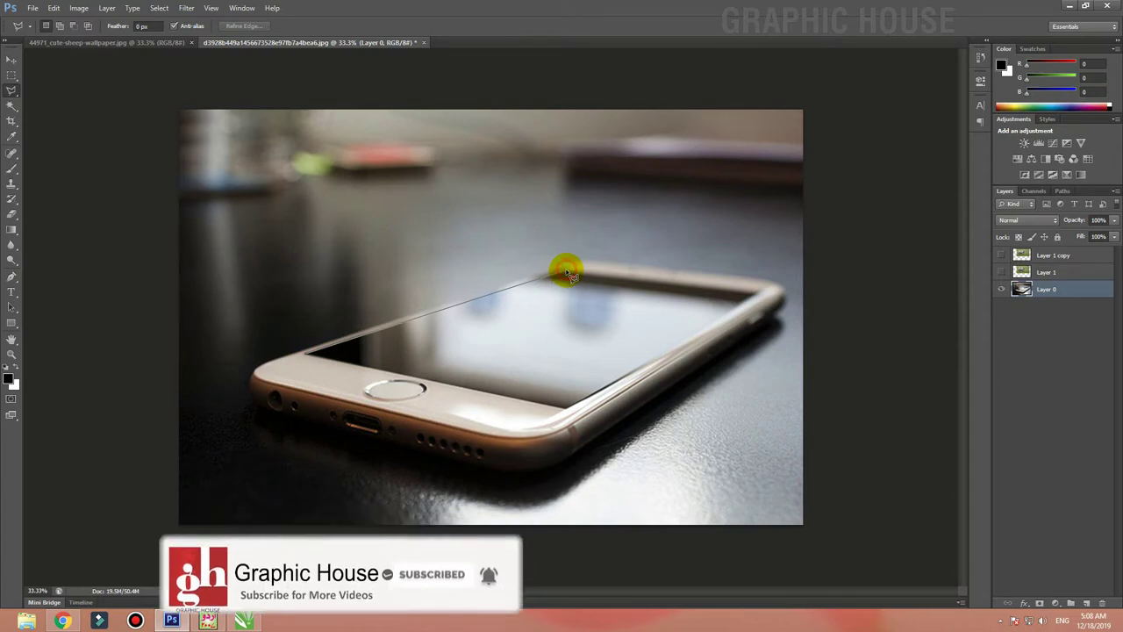
click(763, 294)
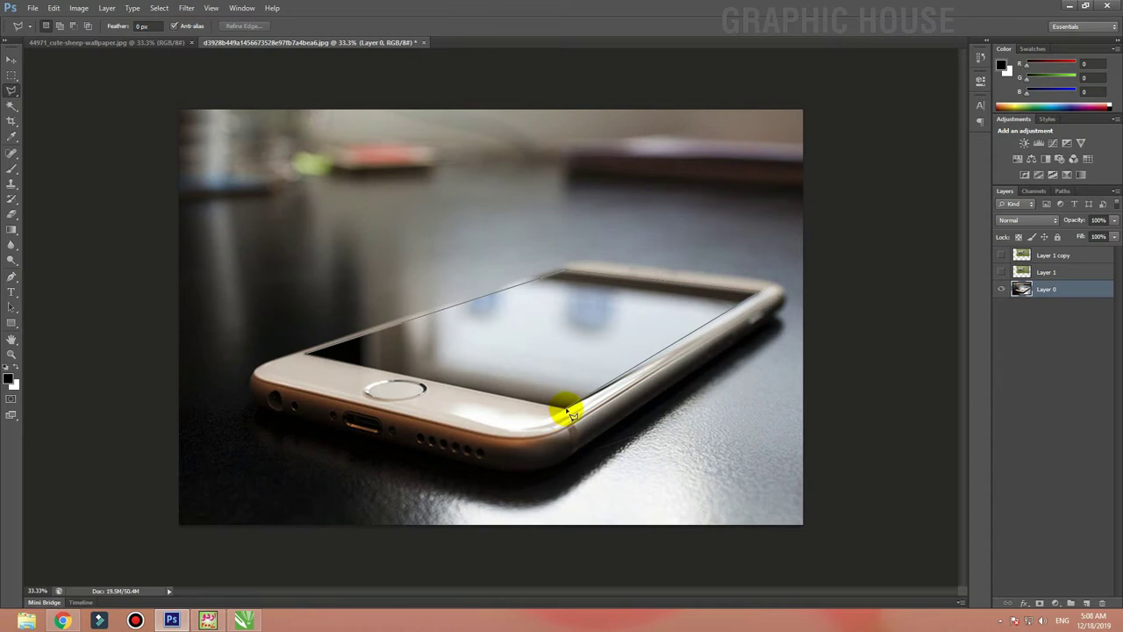
click(568, 411)
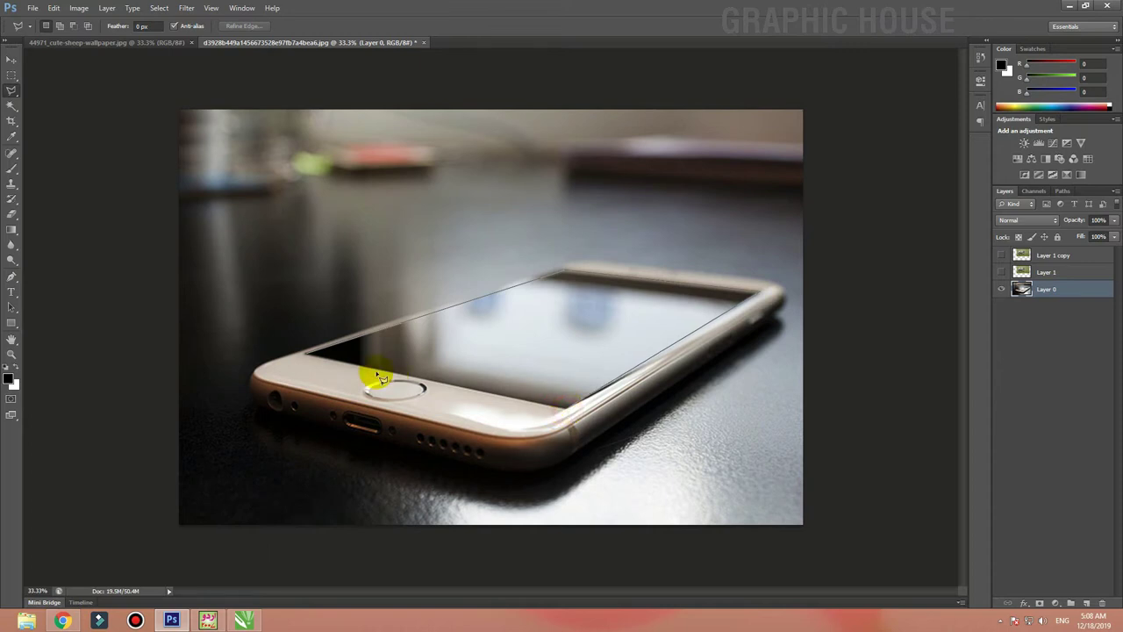
click(309, 357)
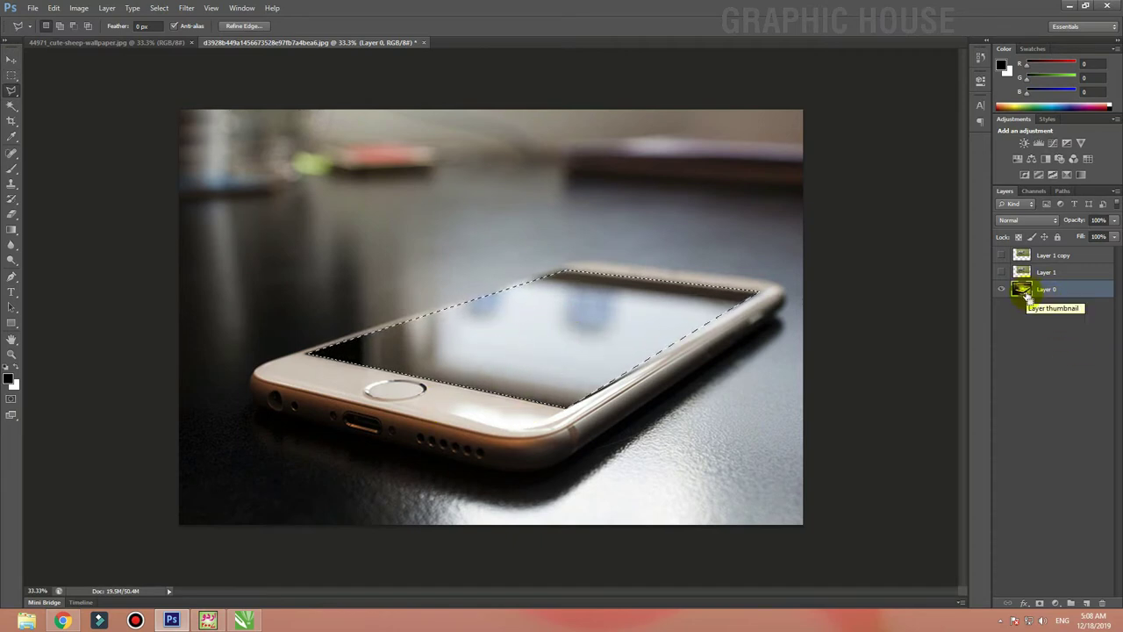
Step: Copy the screen selection to a new Layer 2 and make sheep Layer 1 visible again
key(ctrl+j)
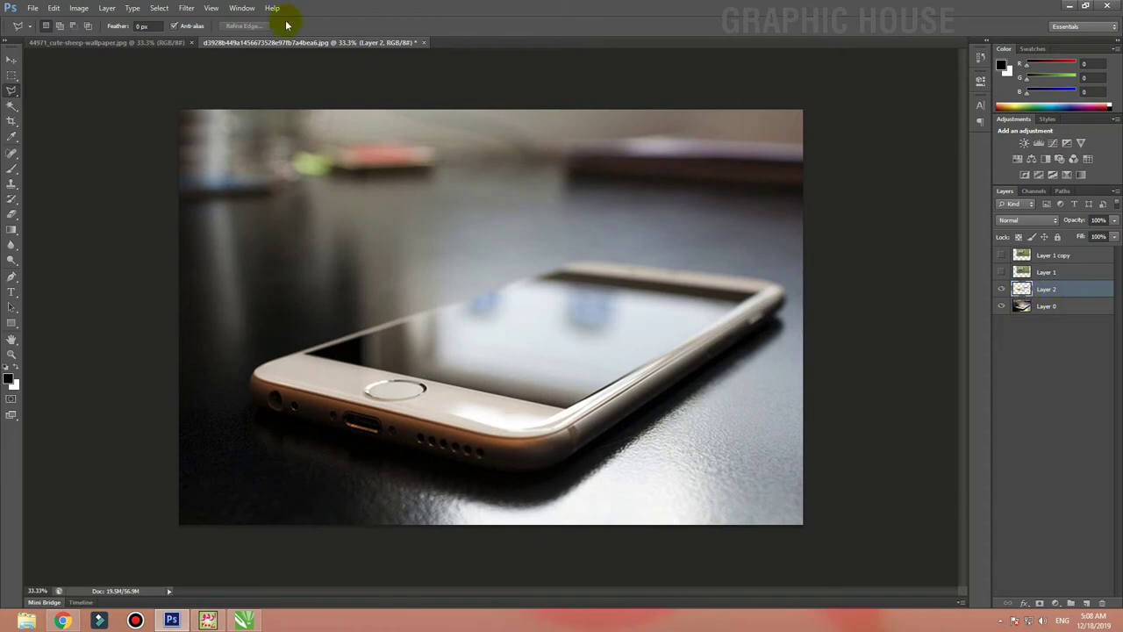
click(12, 58)
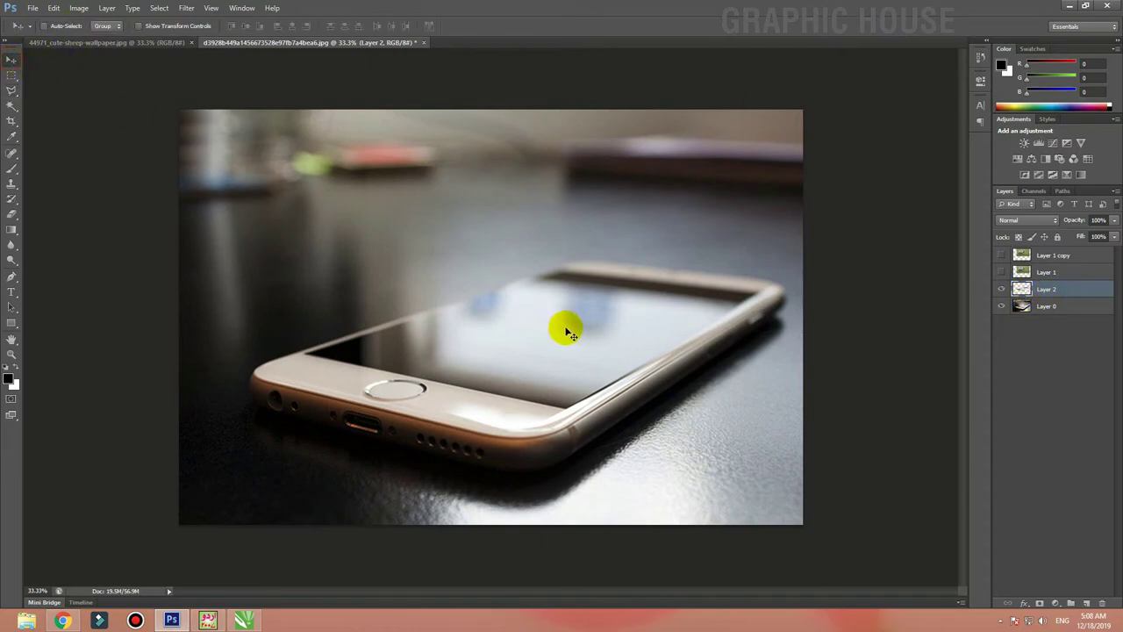
drag(567, 334, 464, 229)
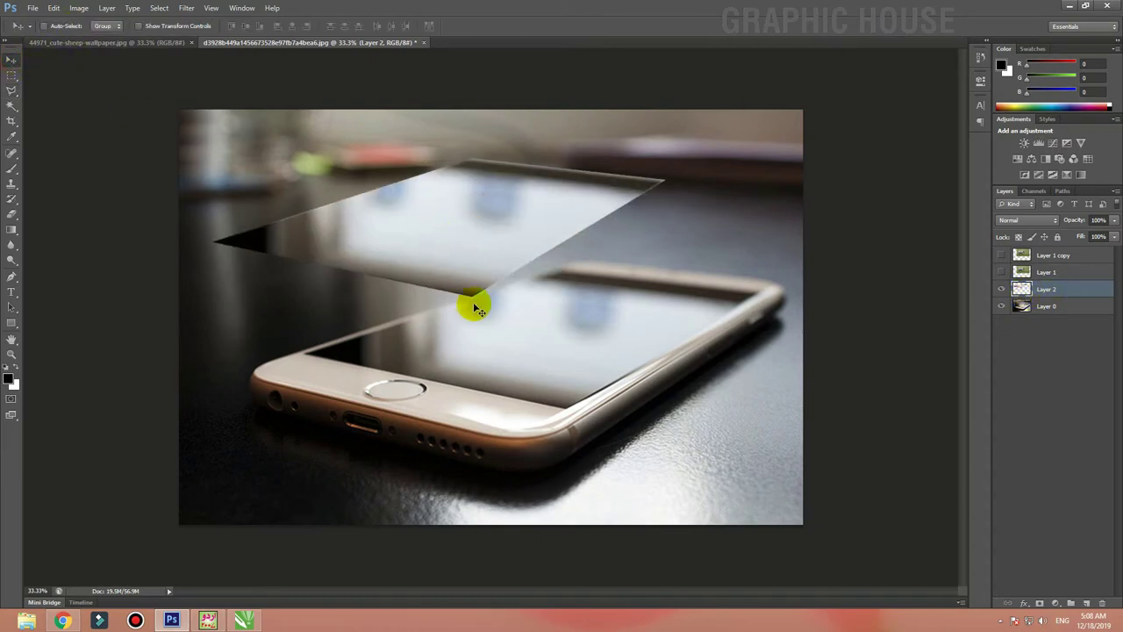
key(ctrl+z)
drag(532, 354, 451, 258)
key(ctrl+z)
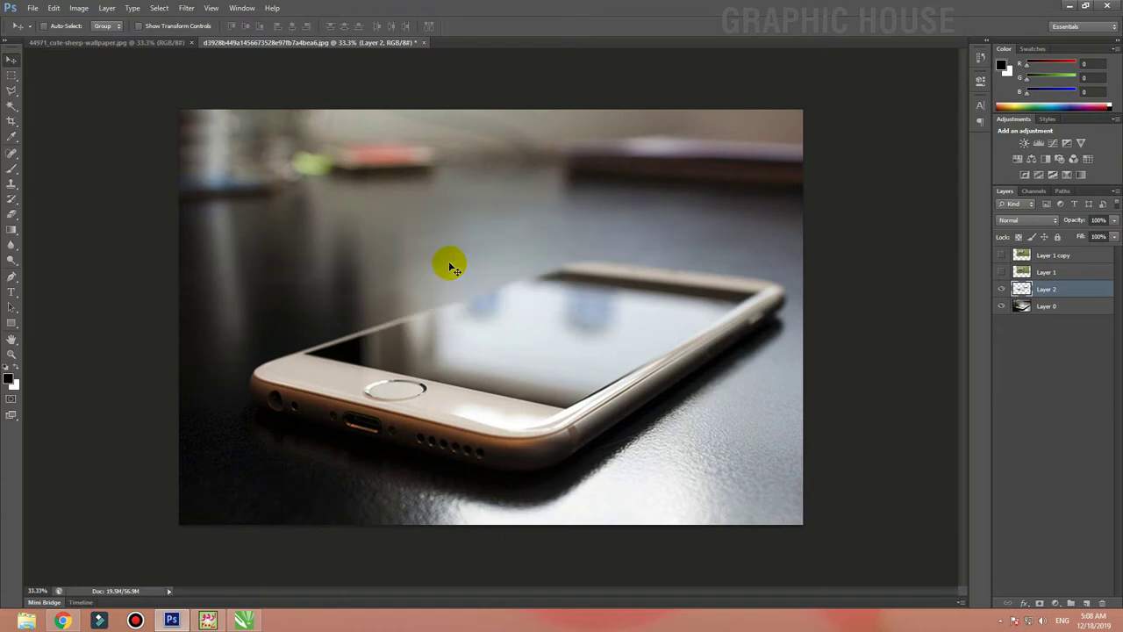
click(1002, 274)
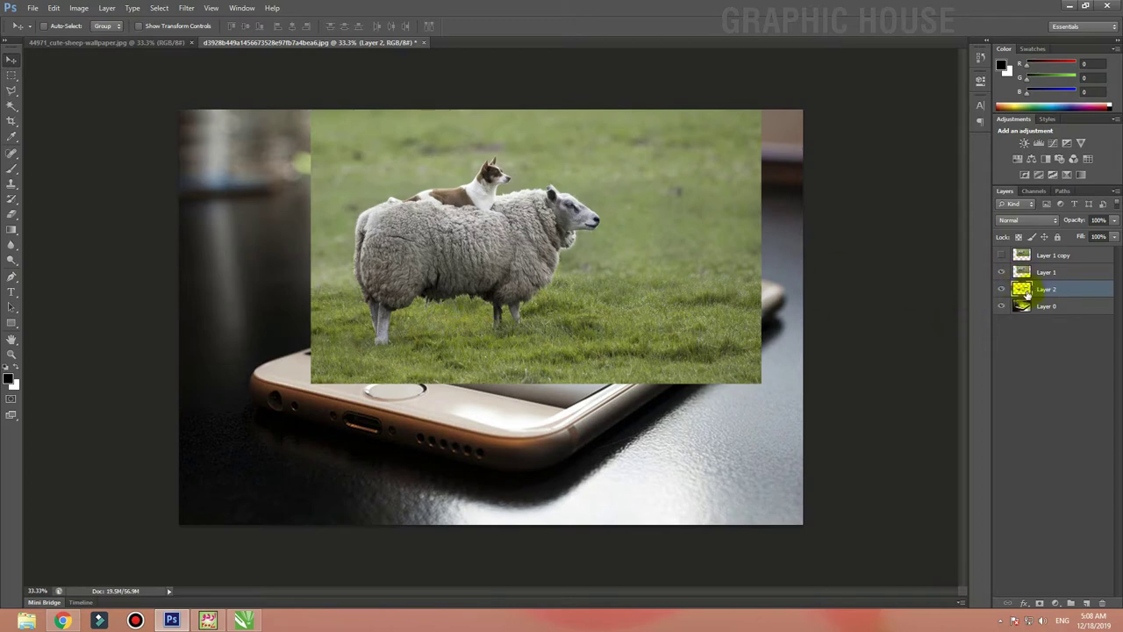
Step: Load the phone screen shape from Layer 2 as a selection on the sheep layer
click(11, 104)
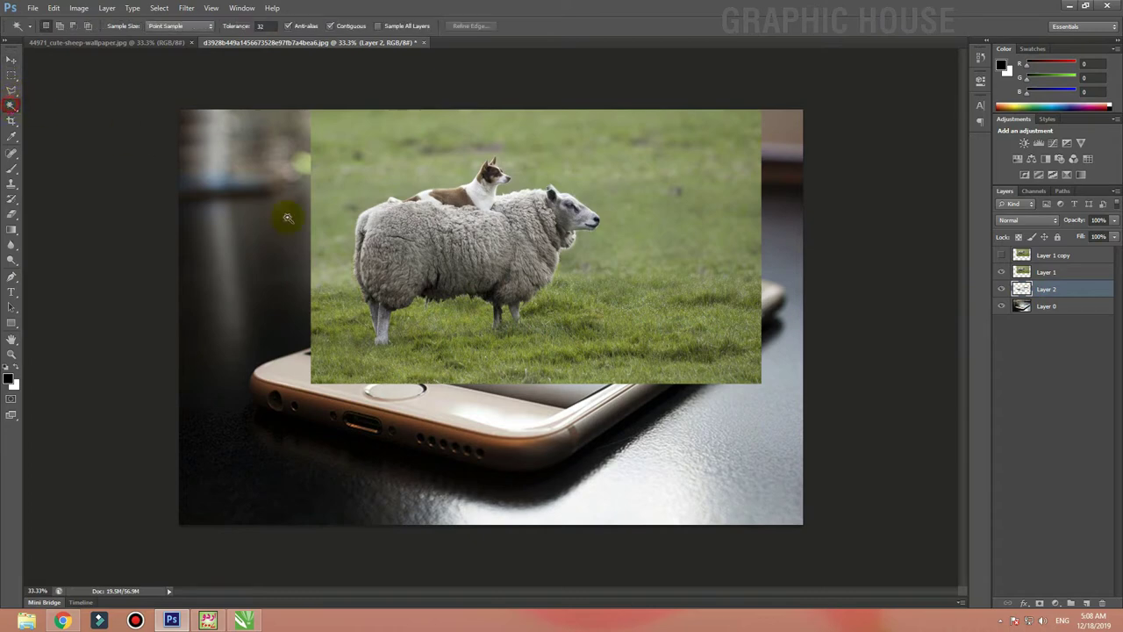
click(695, 423)
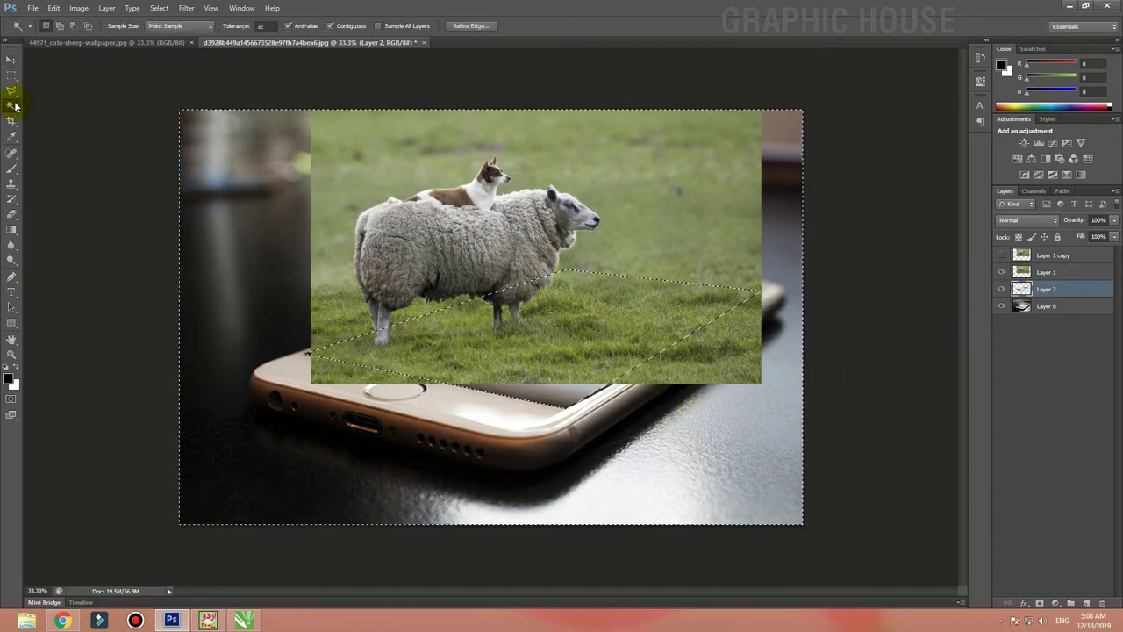
click(12, 65)
key(ctrl+d)
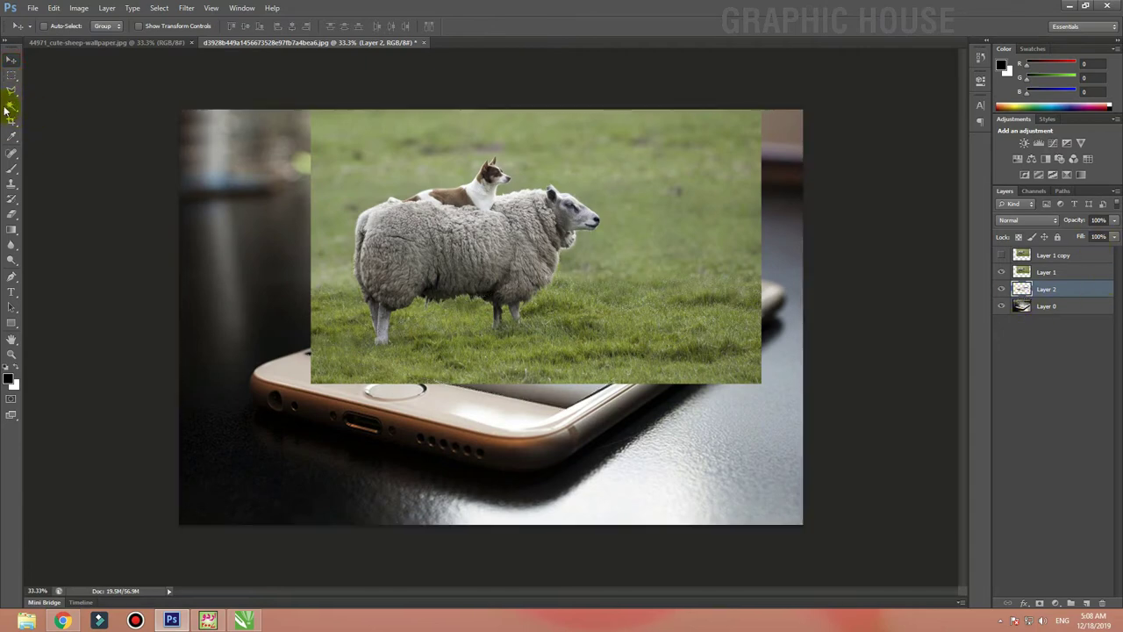
click(12, 106)
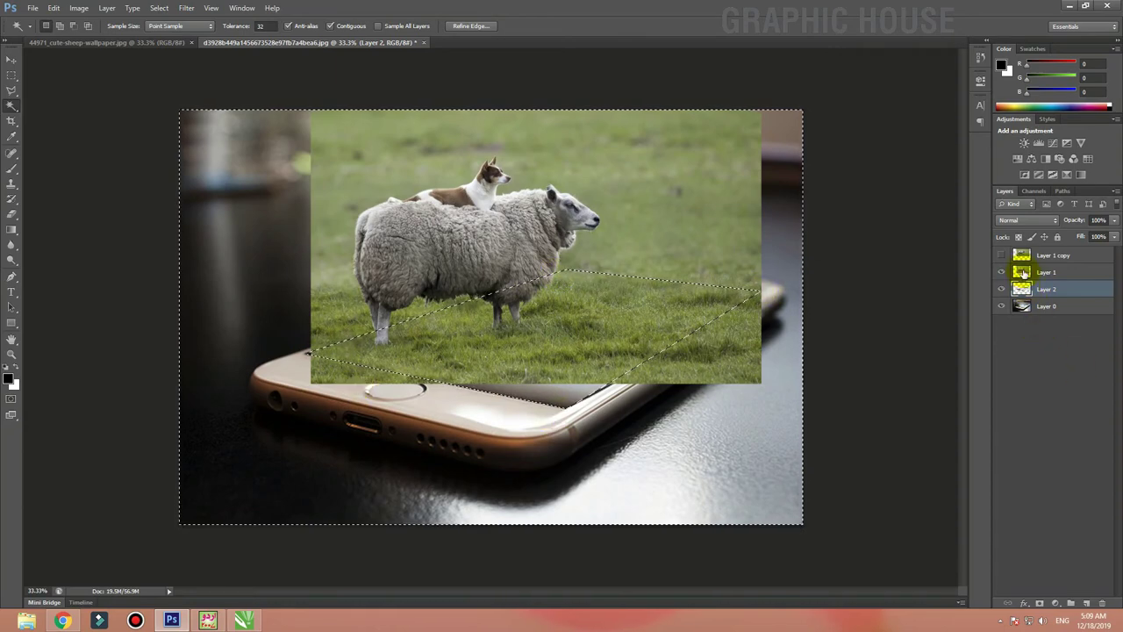
click(1024, 274)
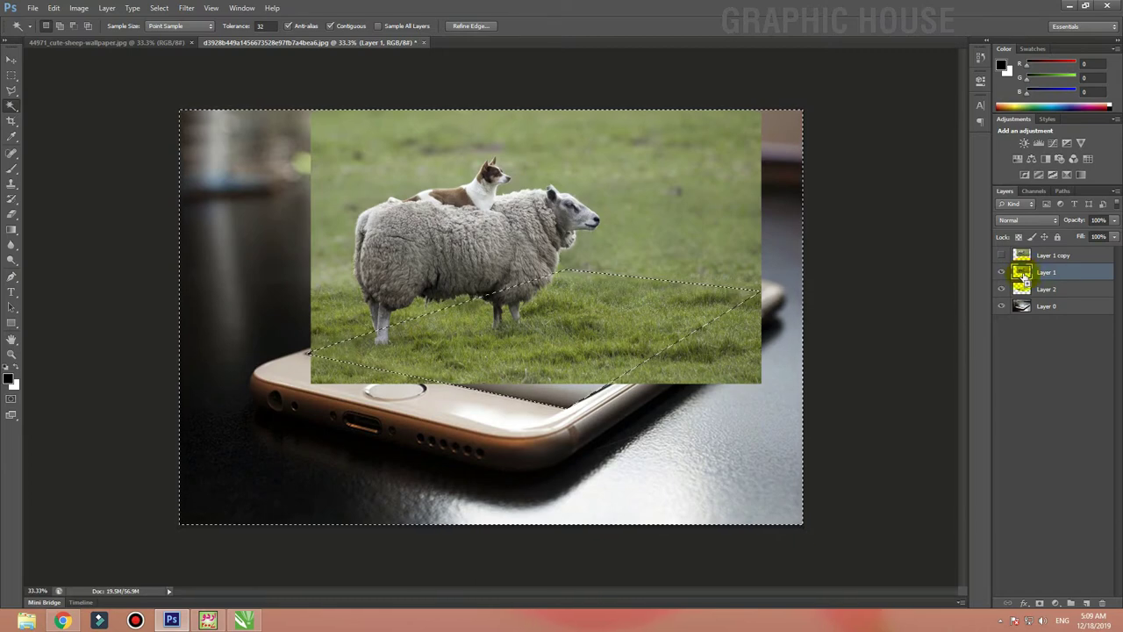
ctrl+click(1025, 273)
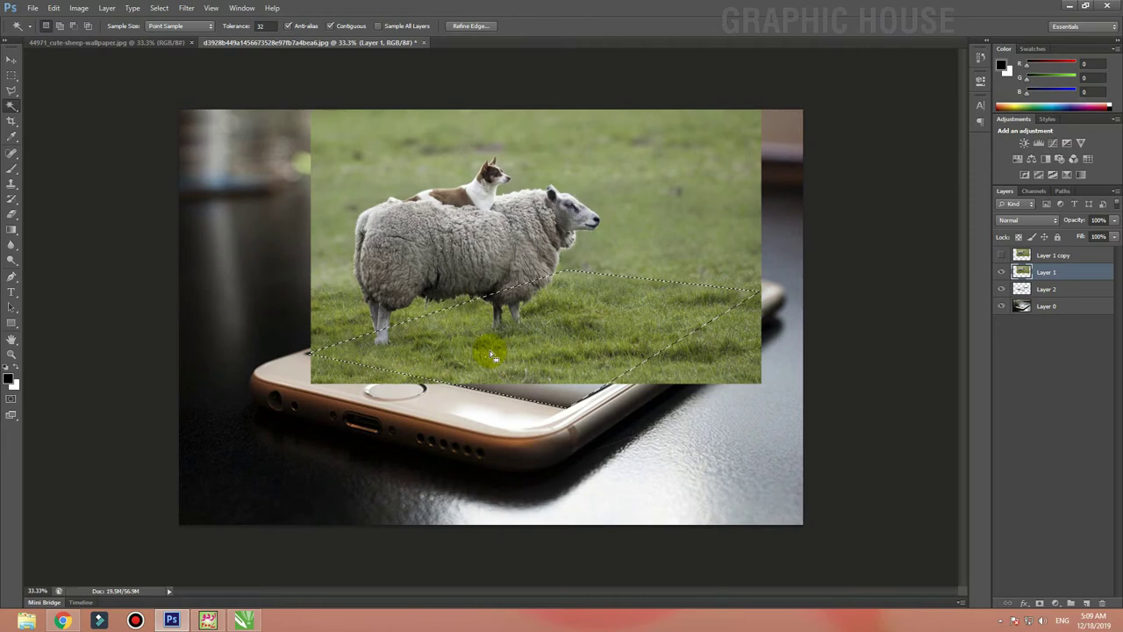
Step: Invert the selection and delete the sheep photo outside the screen outline
key(Delete)
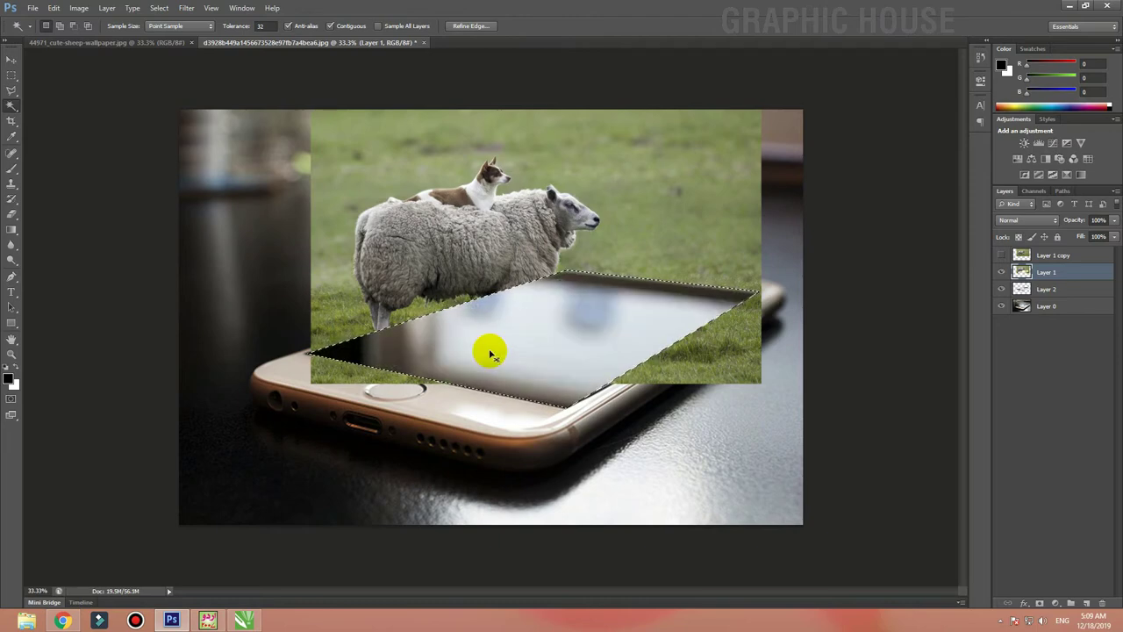
key(ctrl+z)
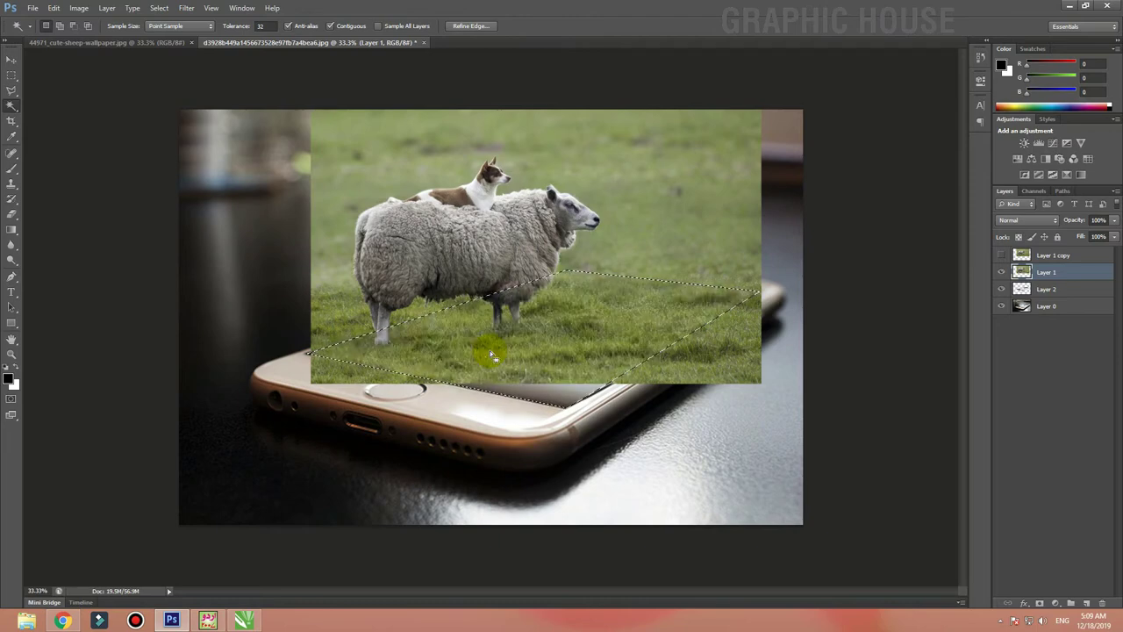
key(ctrl+shift+i)
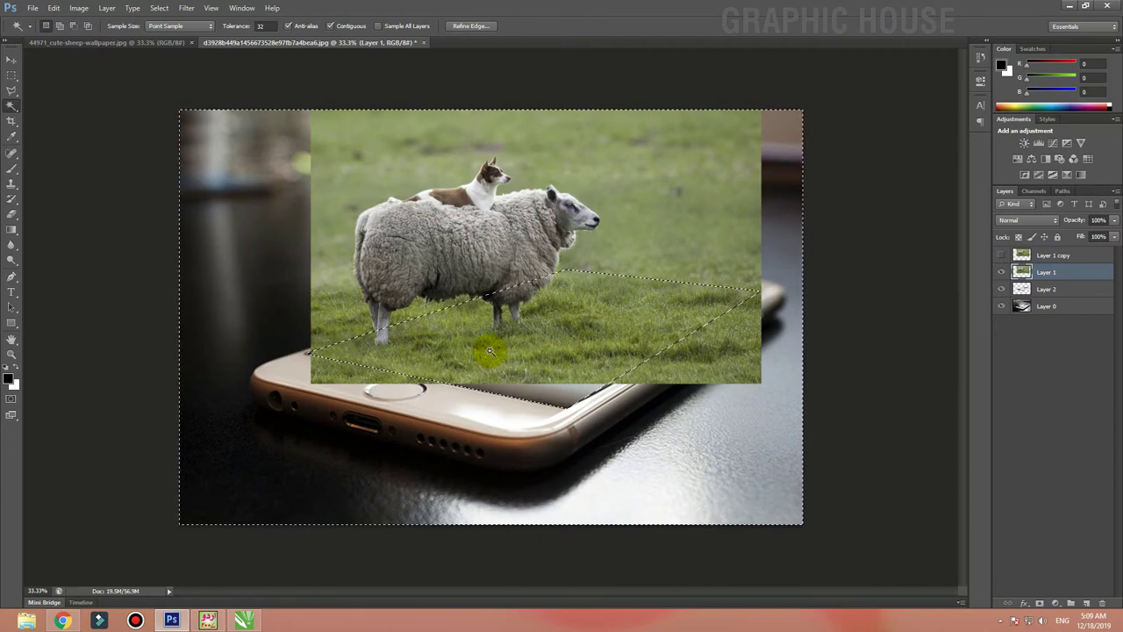
key(Delete)
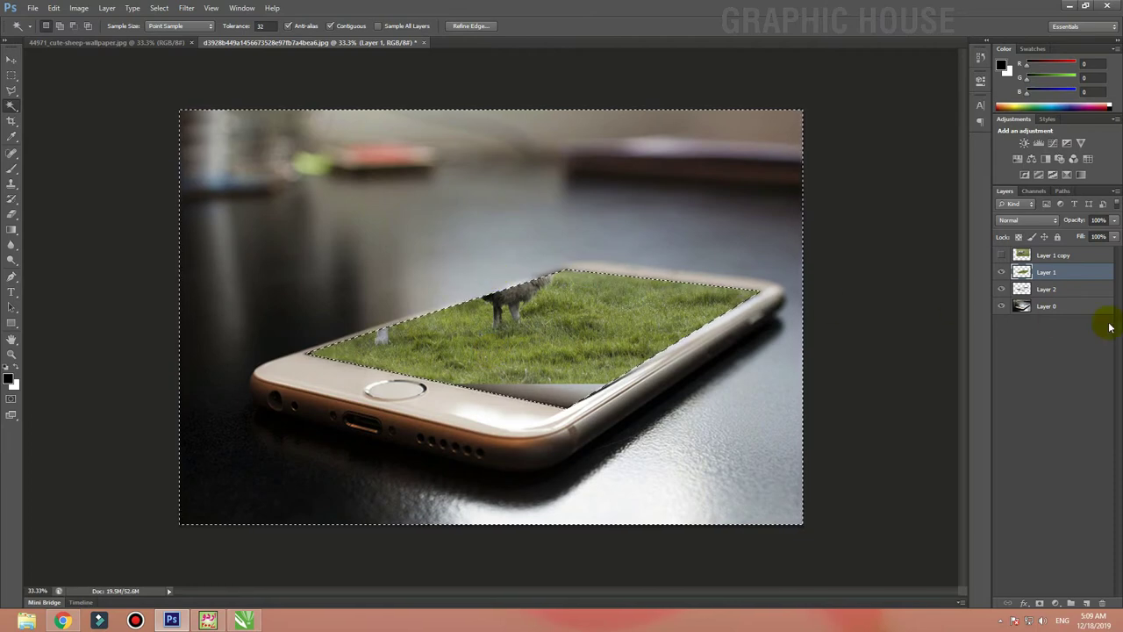
click(1027, 290)
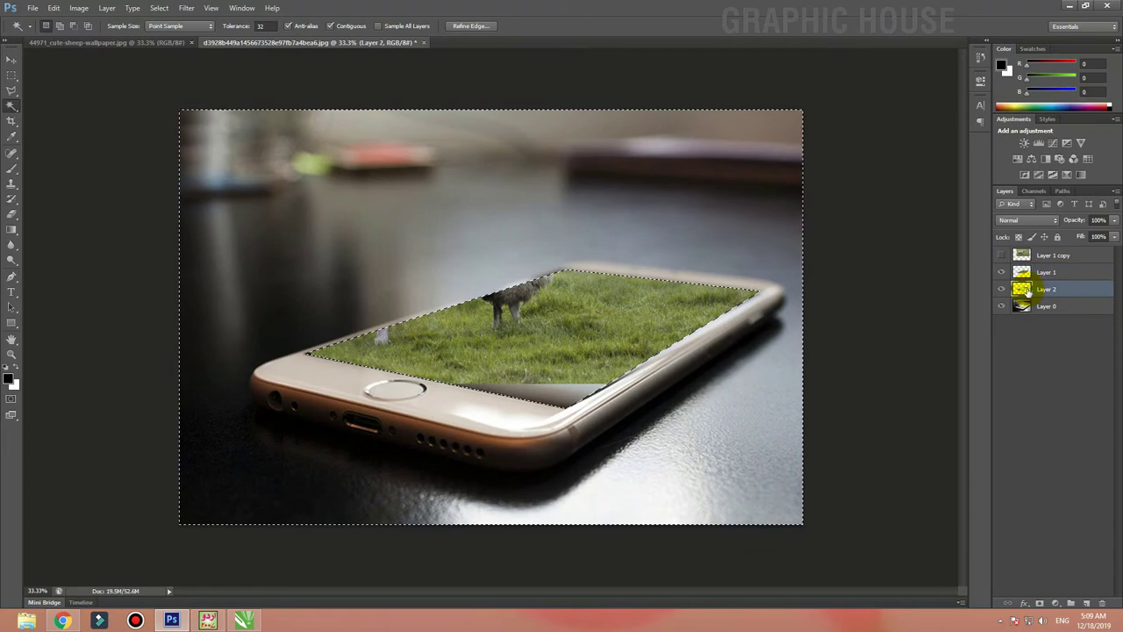
click(1027, 272)
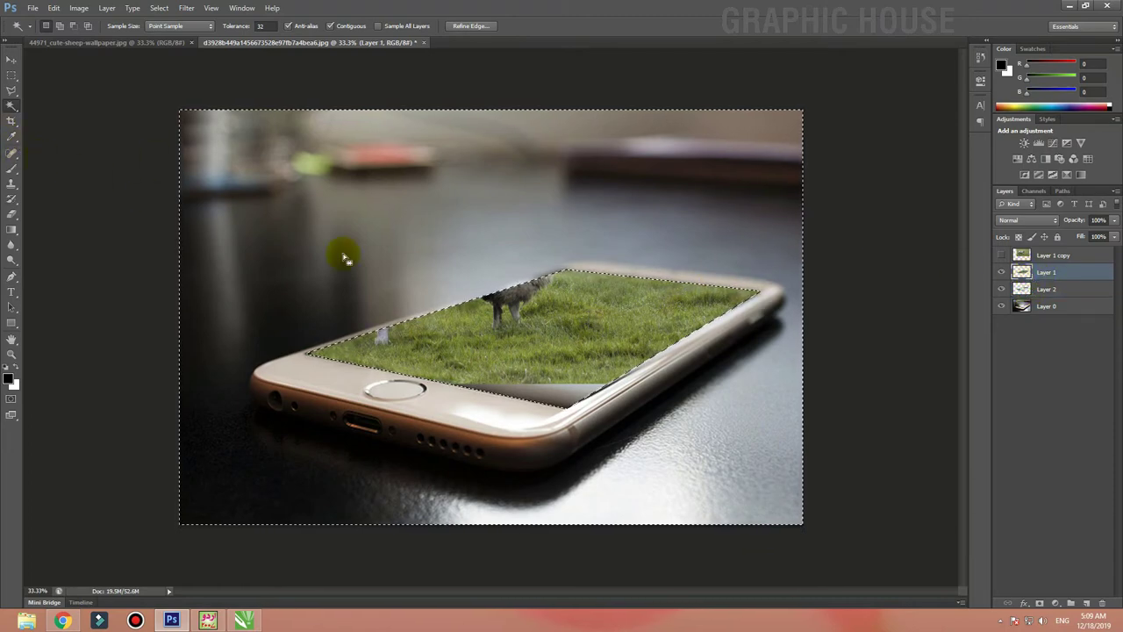
Step: Clone grass with a 400 px soft Clone Stamp over the grey strip at the screen's bottom
key(s)
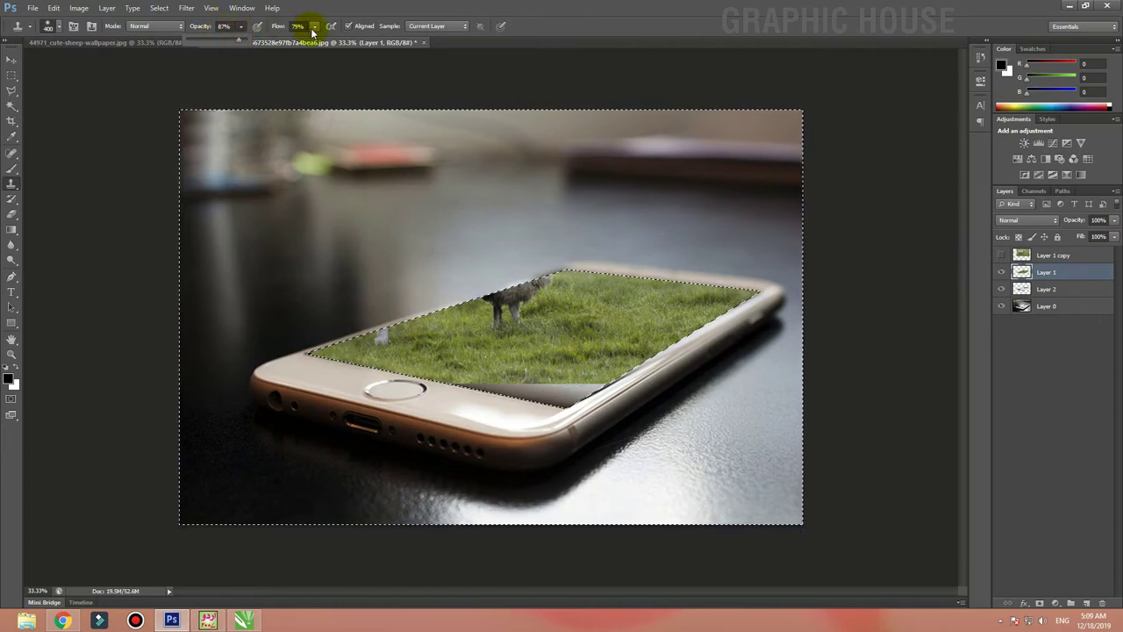
click(59, 26)
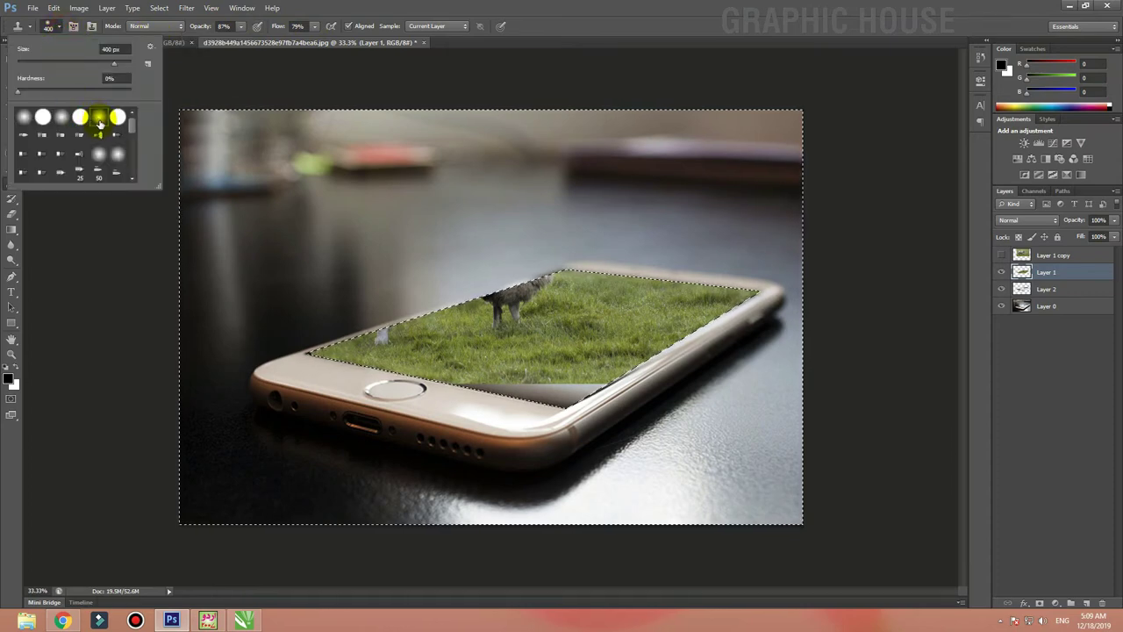
click(590, 336)
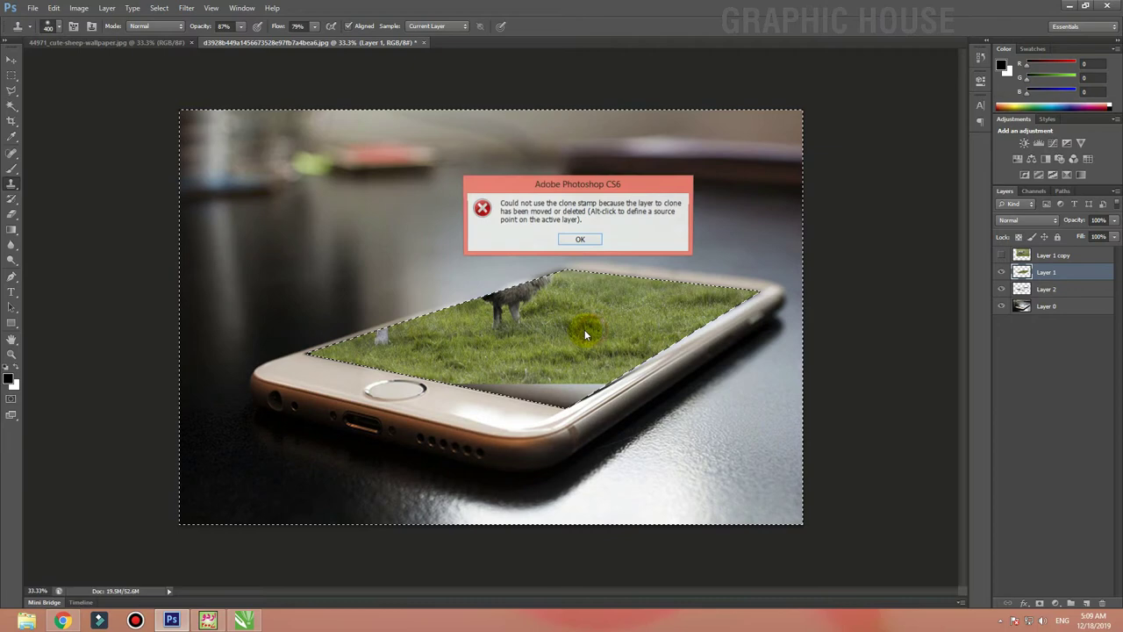
click(586, 242)
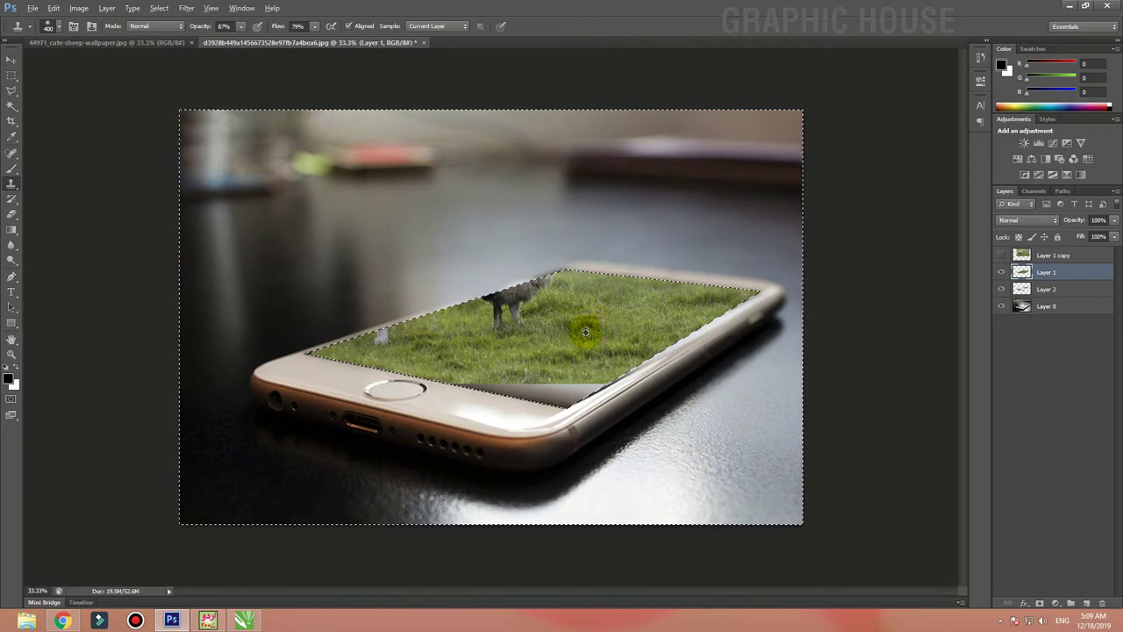
alt+click(584, 333)
drag(572, 363, 551, 381)
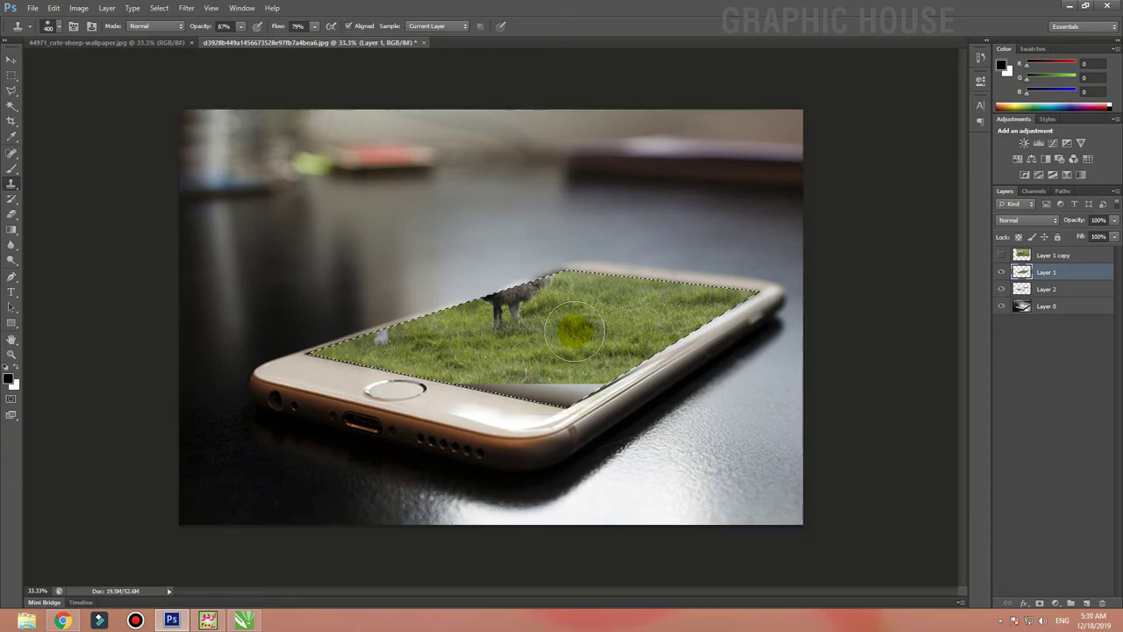
click(566, 399)
drag(566, 399, 464, 376)
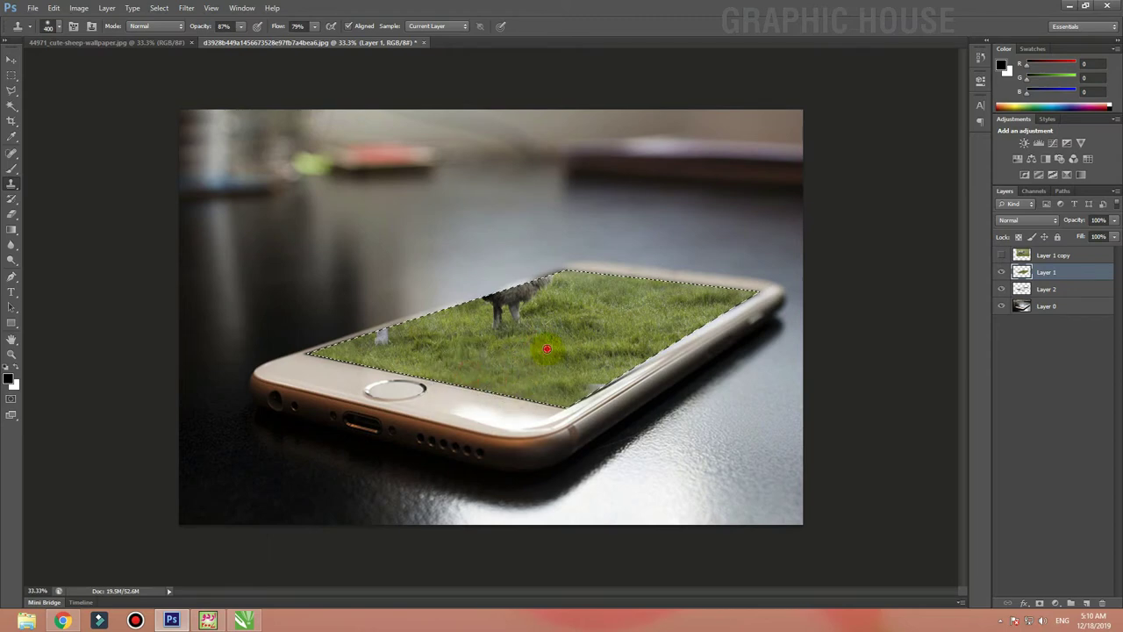
mouse_move(463, 376)
mouse_down()
mouse_move(600, 379)
mouse_move(665, 301)
mouse_up()
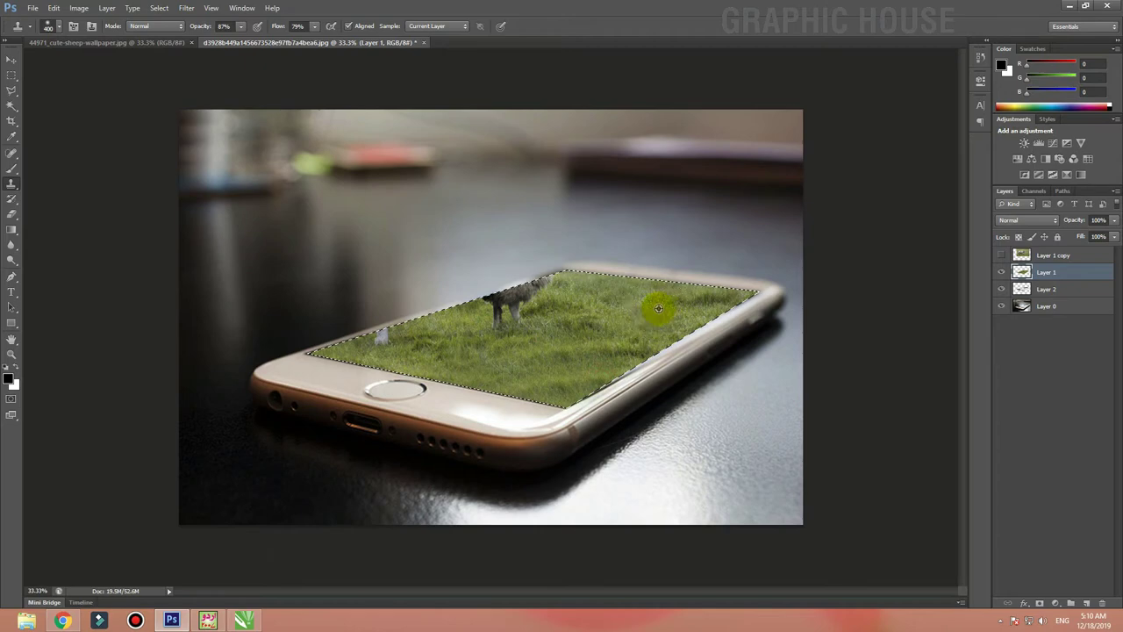
Step: Readjust the clone brush settings and undo a stray grass stroke over the sheep's legs
click(11, 60)
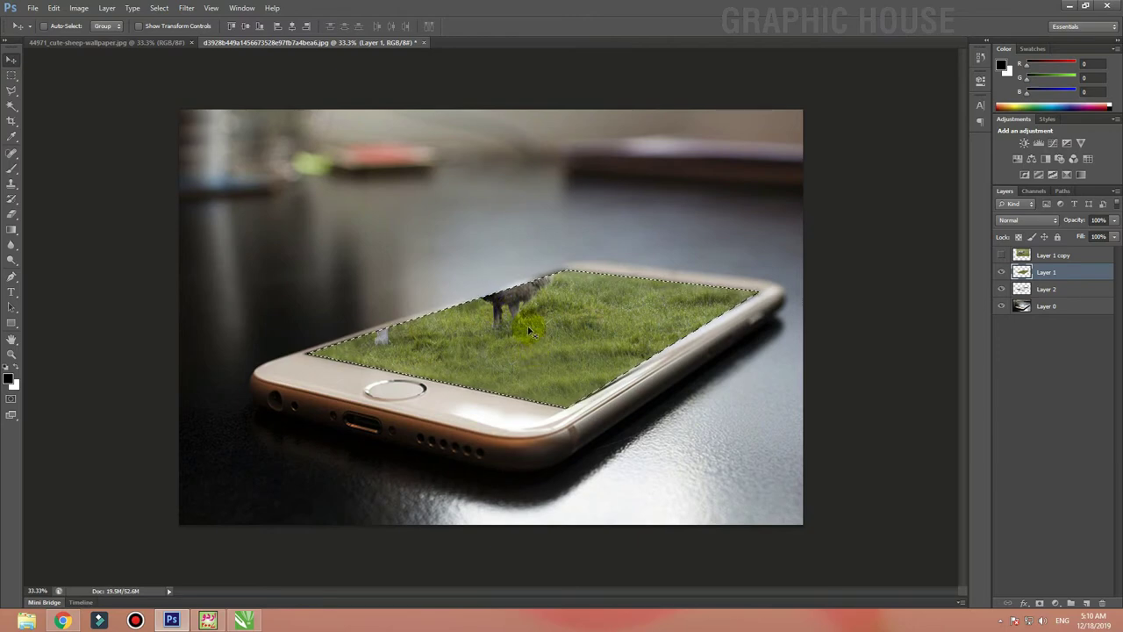
key(s)
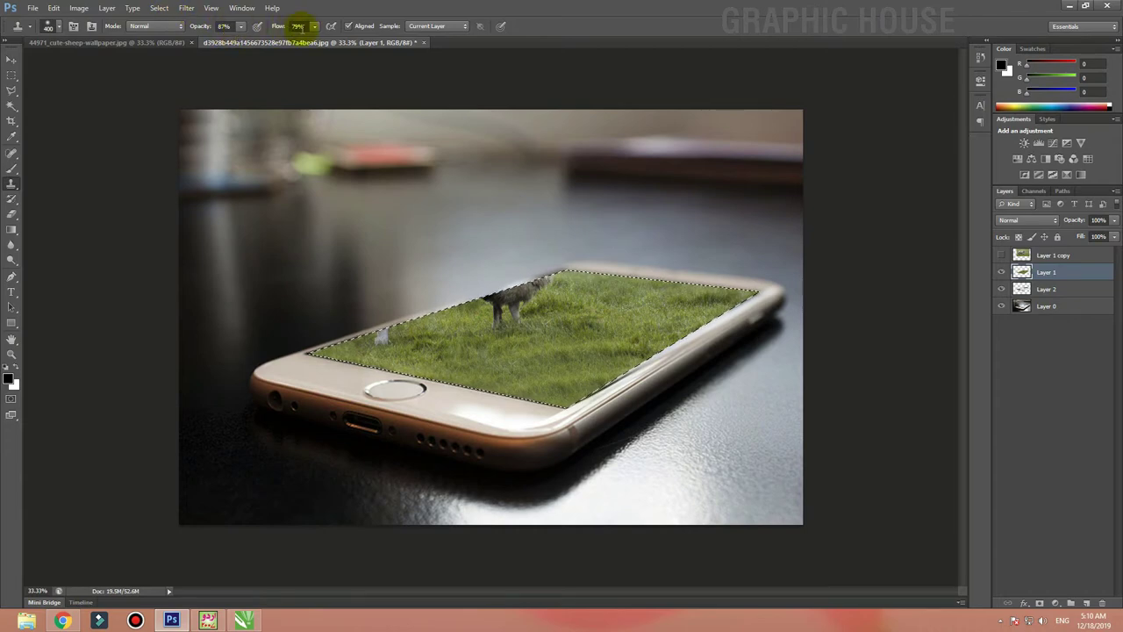
click(60, 27)
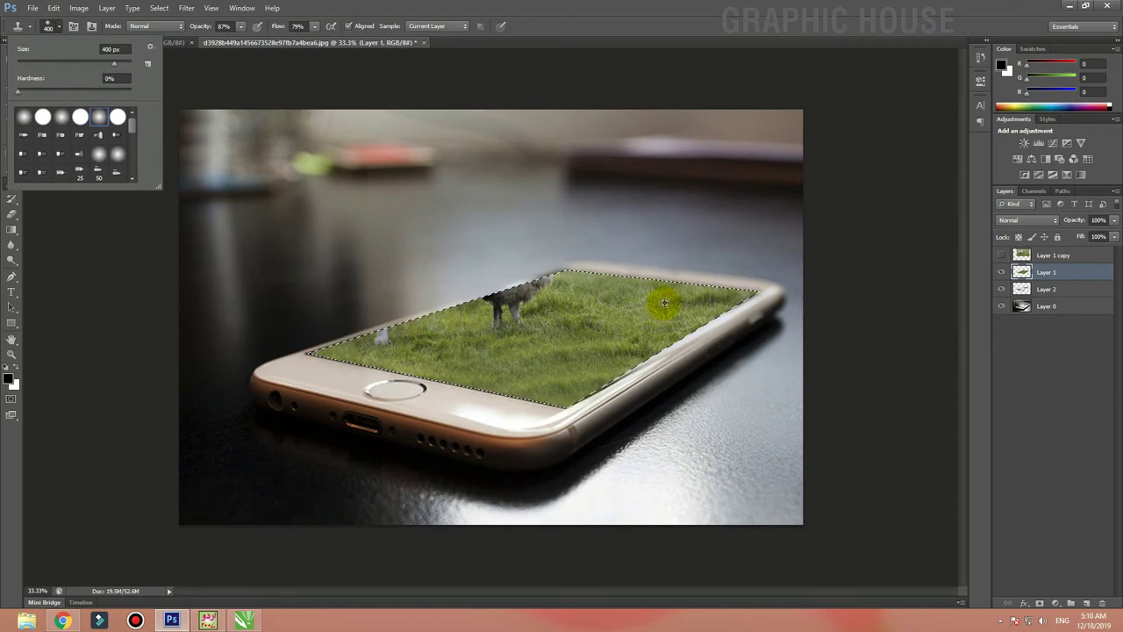
click(665, 301)
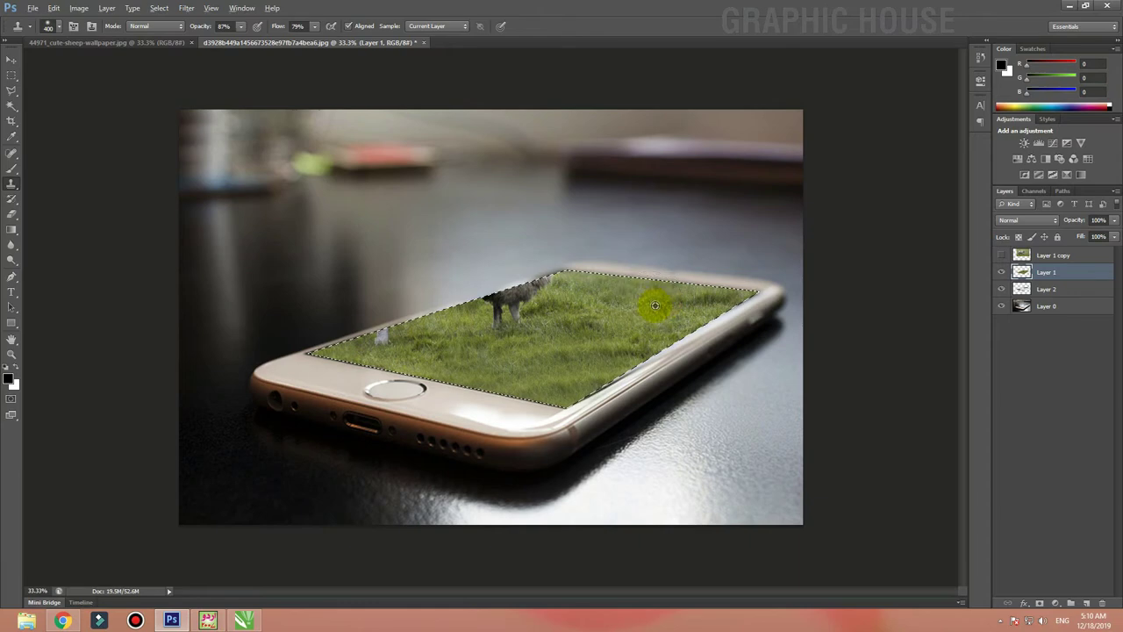
drag(522, 307, 486, 335)
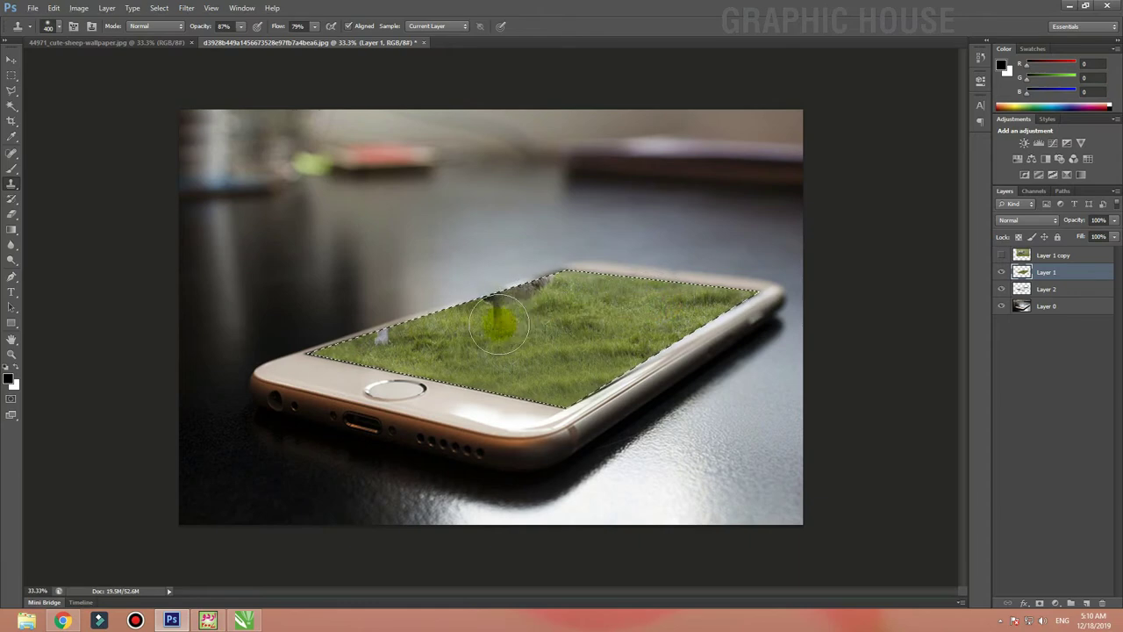
key(ctrl+z)
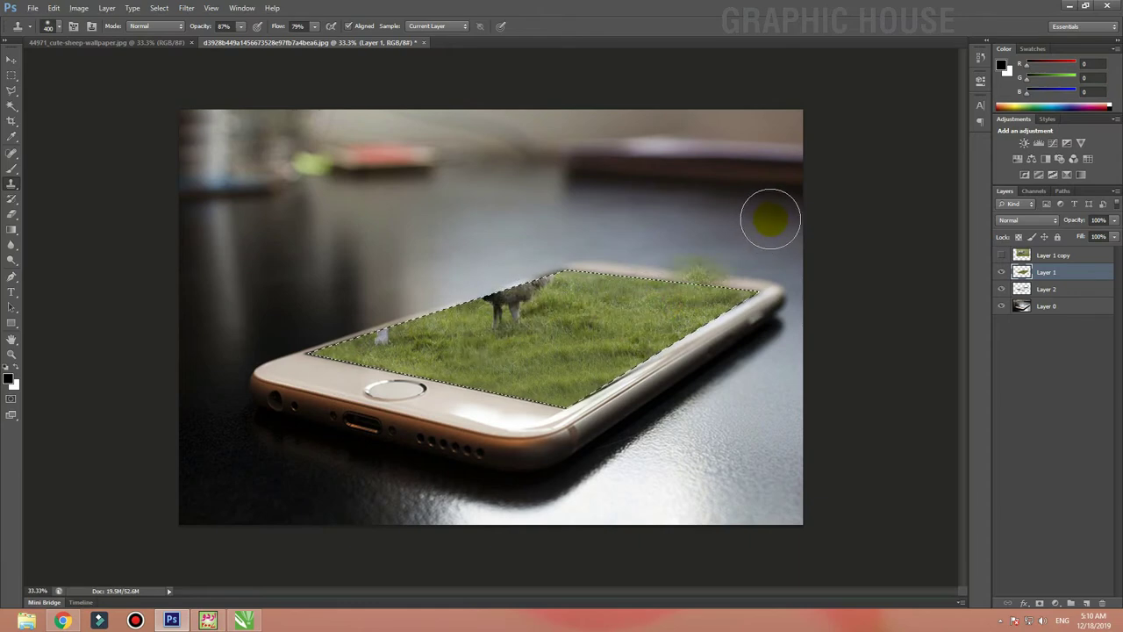
Step: Patch a blotchy grass area with nearby texture using the Patch Tool, then deselect
right_click(17, 191)
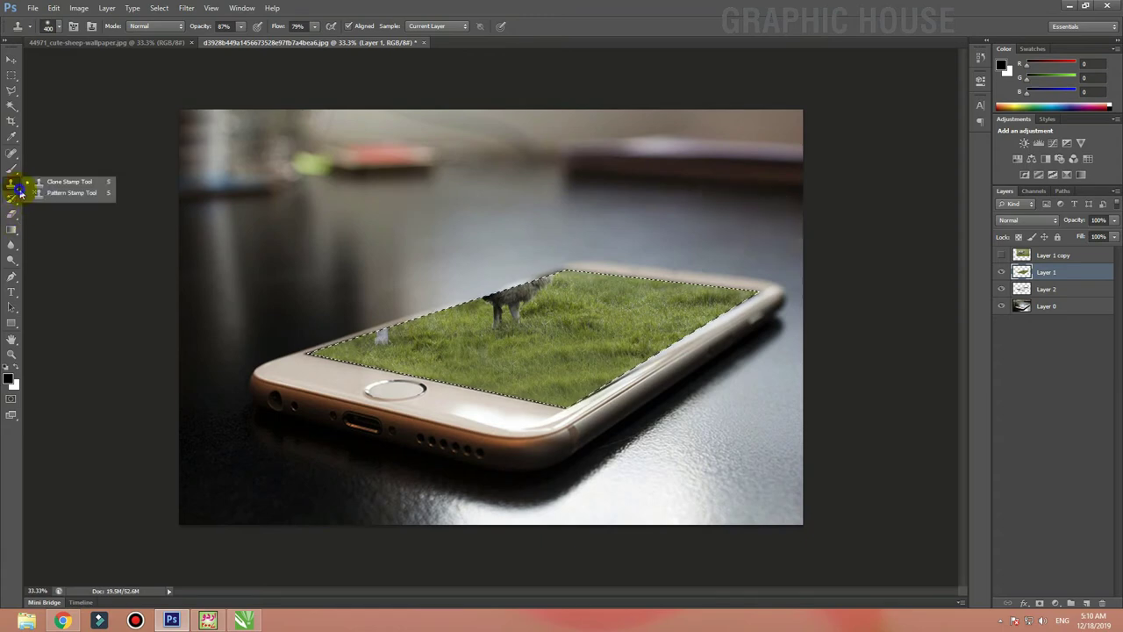
click(17, 206)
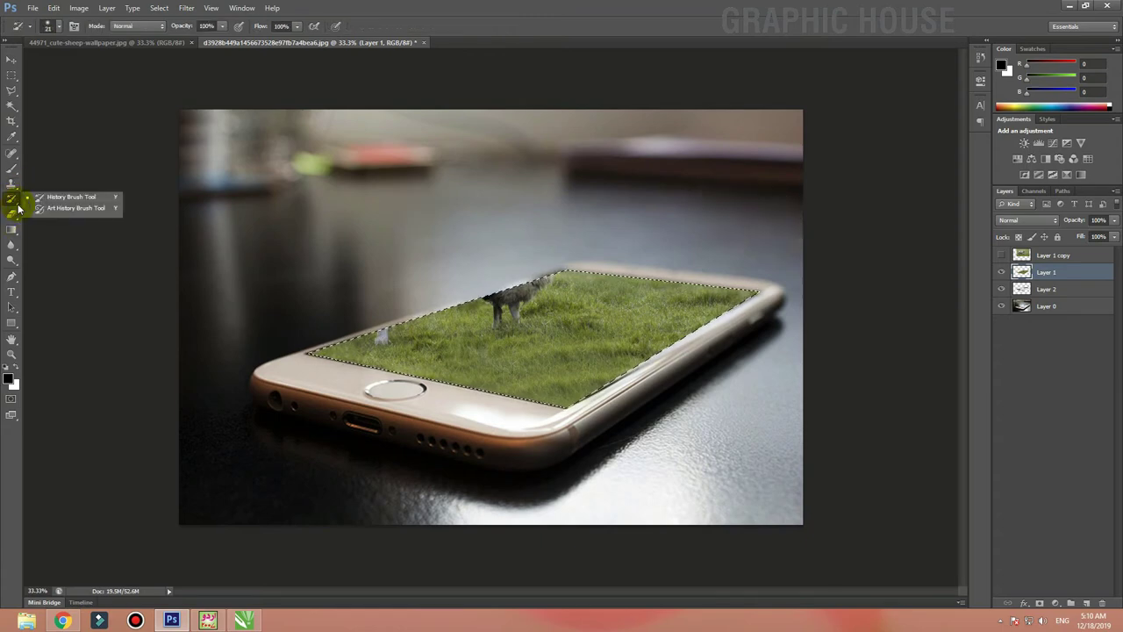
click(14, 156)
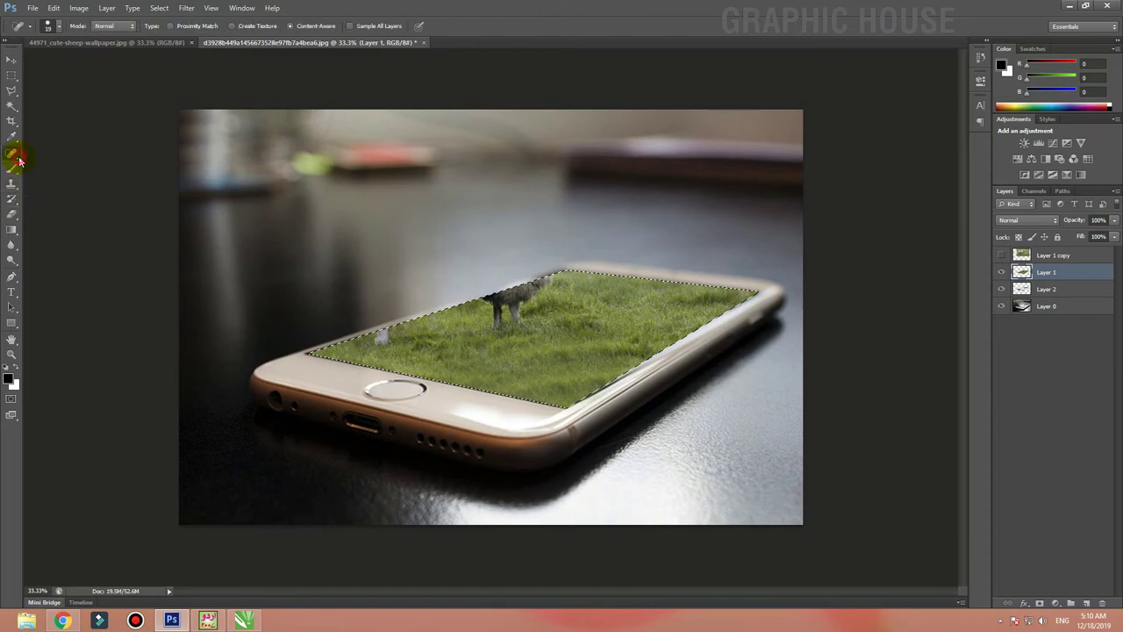
right_click(18, 160)
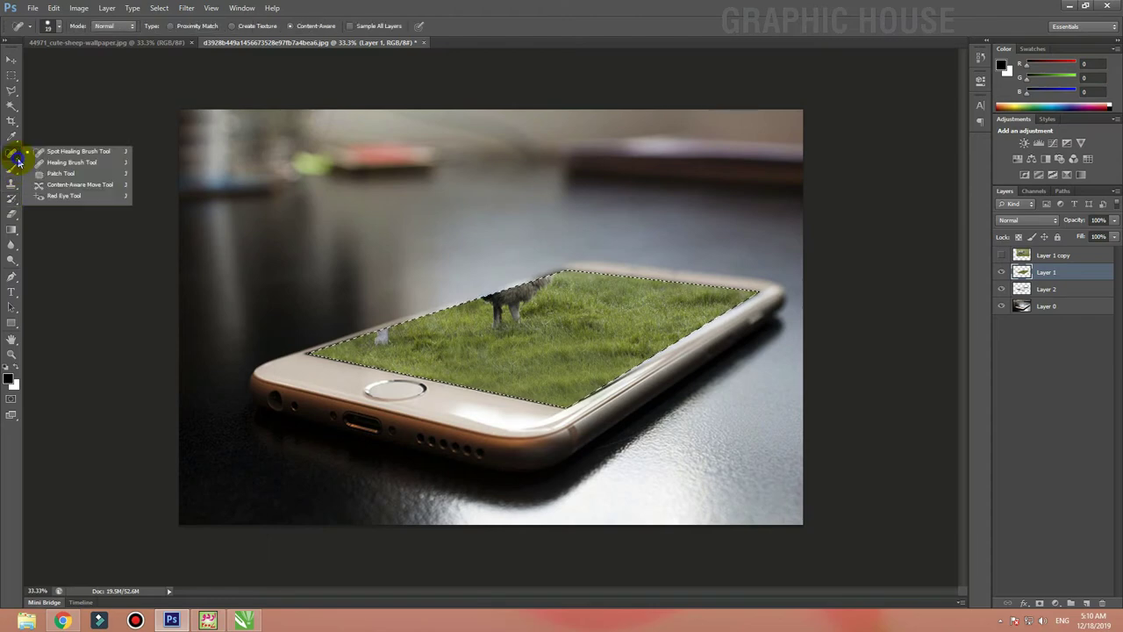
click(65, 180)
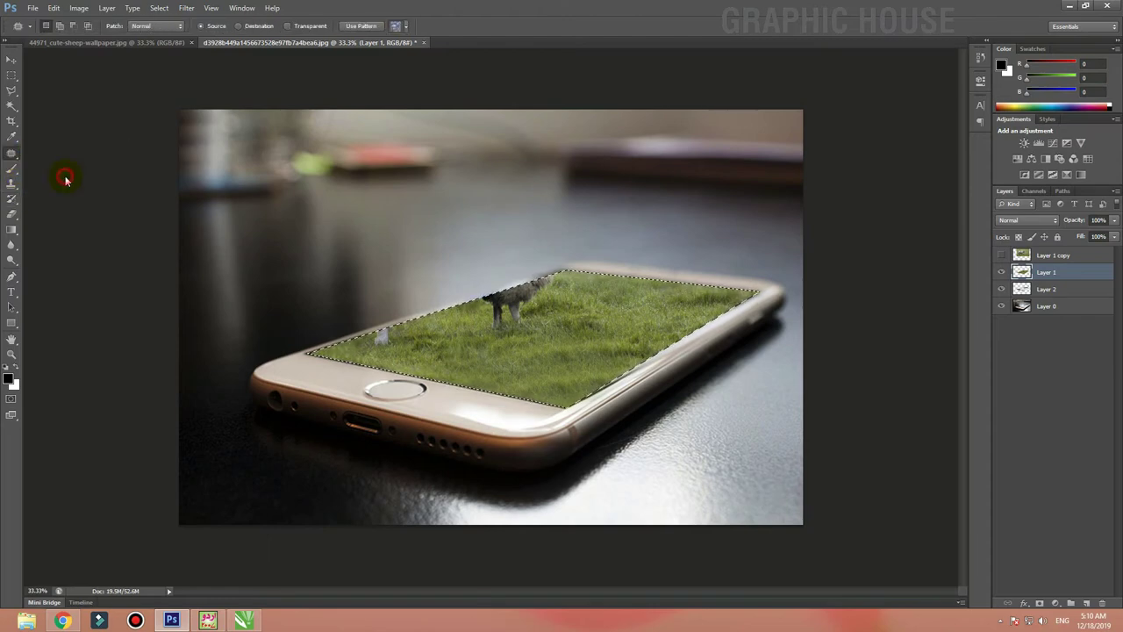
drag(642, 303, 621, 297)
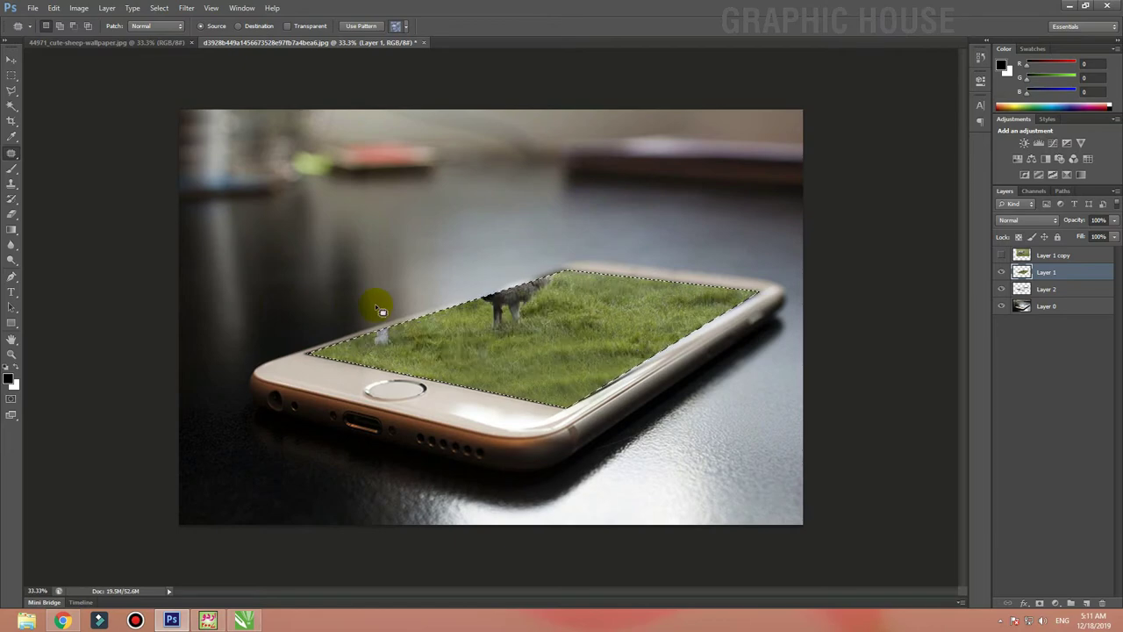
key(ctrl+d)
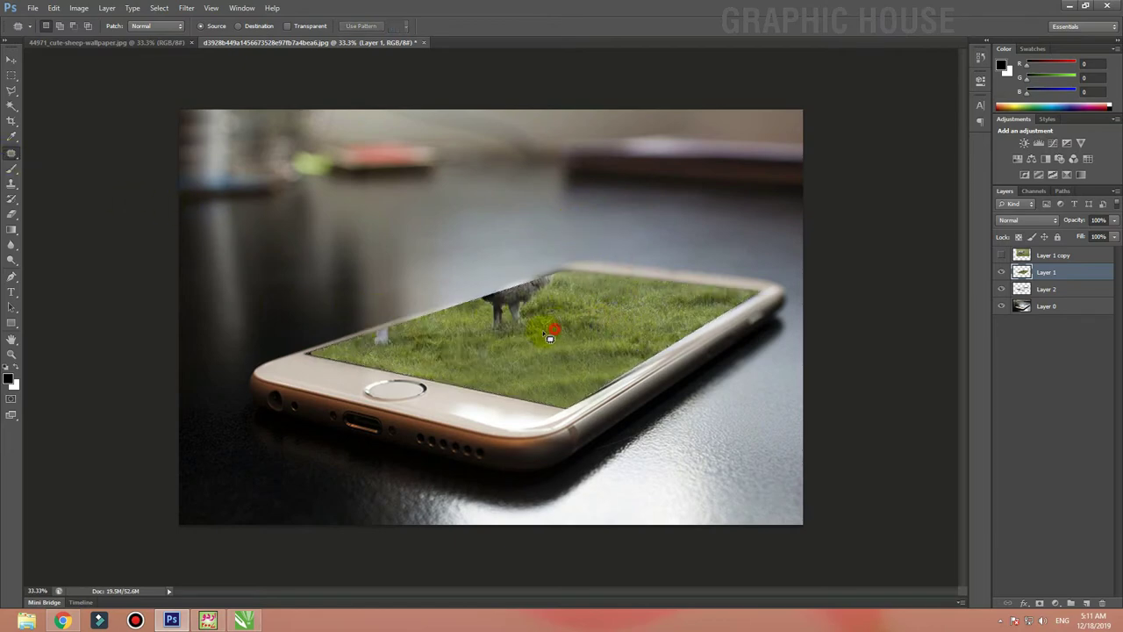
Step: Patch two more grass spots from nearby grass and clear the selection
drag(584, 340, 630, 314)
click(562, 376)
mouse_move(600, 377)
mouse_down()
mouse_move(579, 388)
mouse_move(597, 332)
mouse_up()
key(ctrl+d)
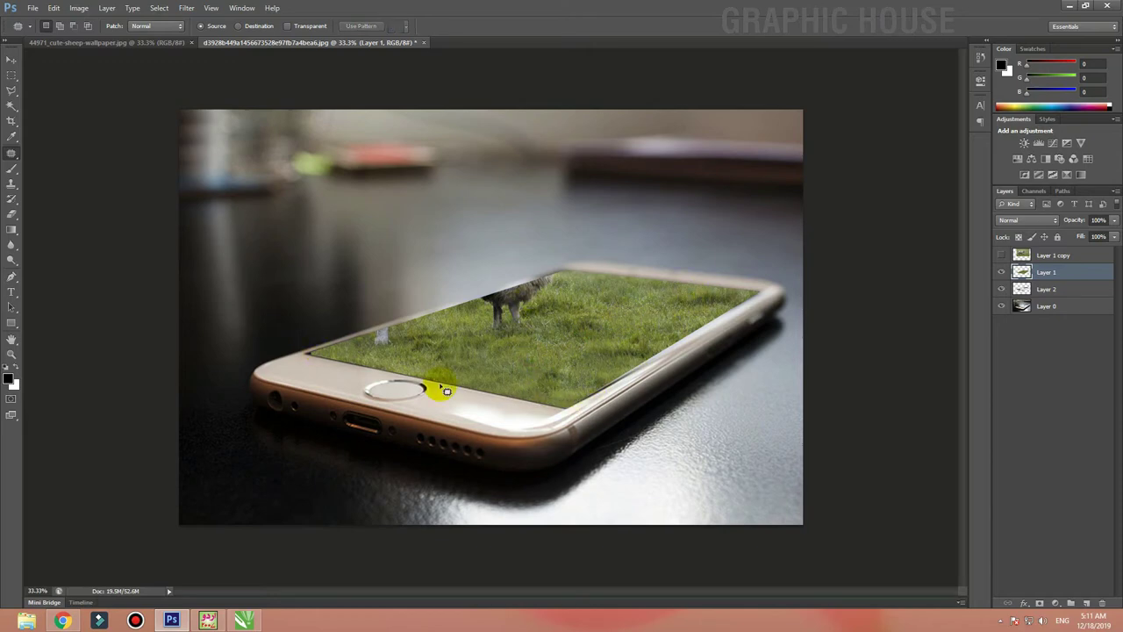
Step: Delete the Layer 2 screen copy and turn Layer 1 copy's visibility back on
click(11, 59)
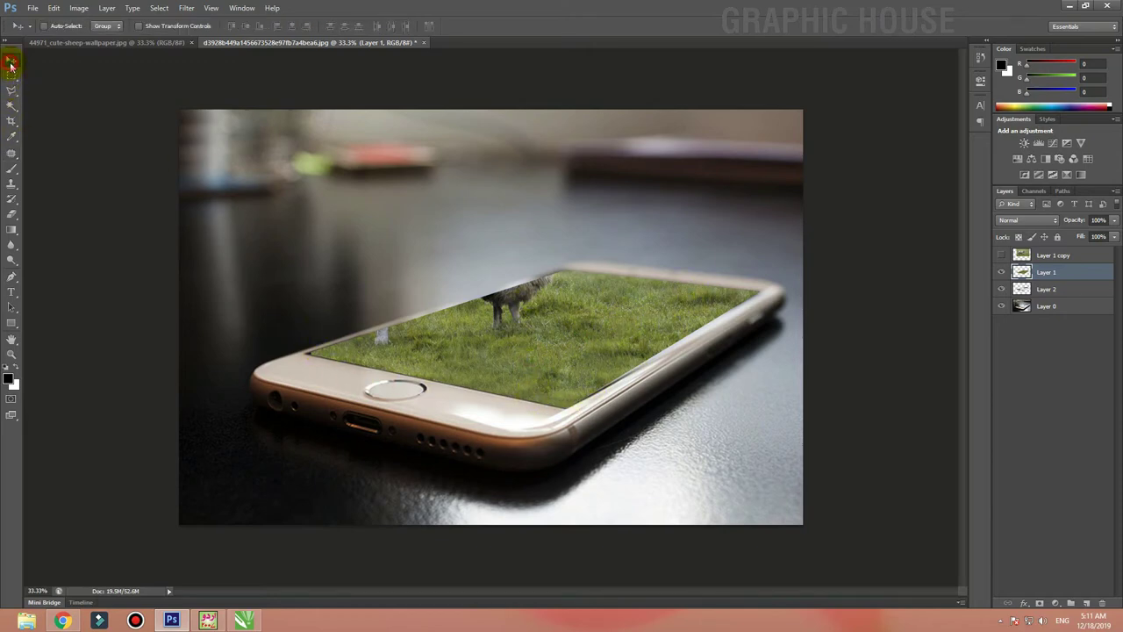
click(1020, 292)
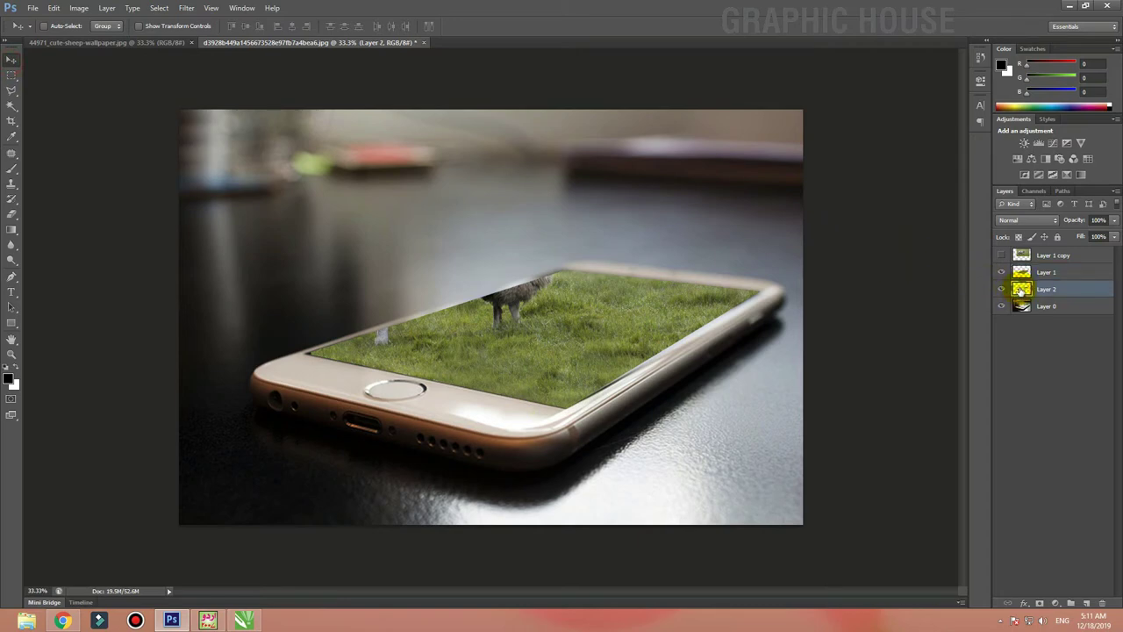
click(1105, 604)
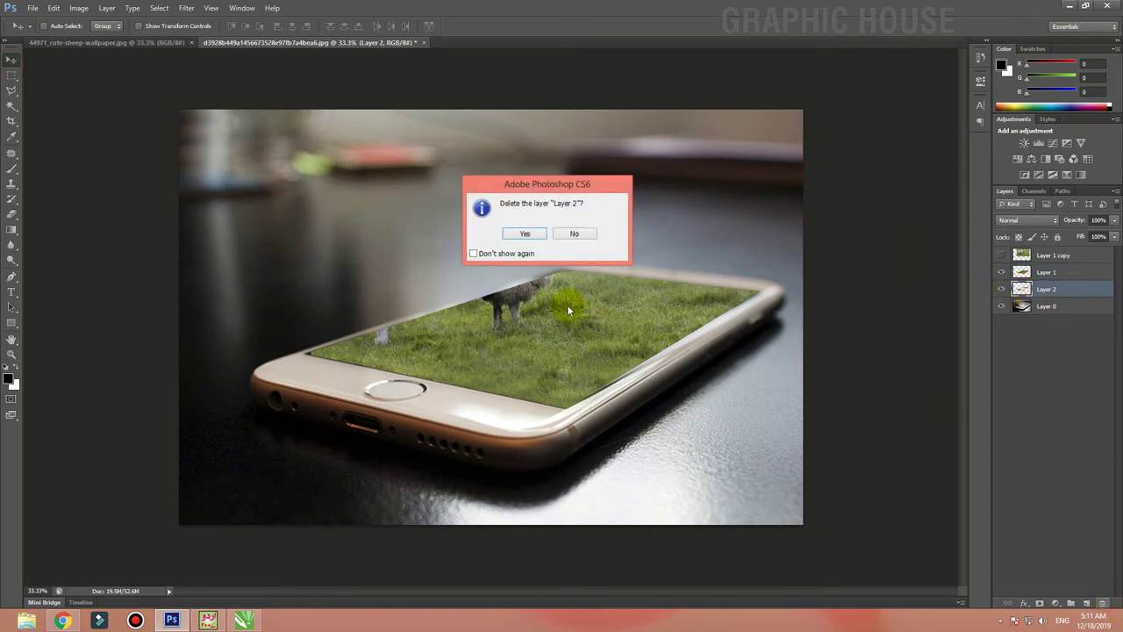
click(495, 232)
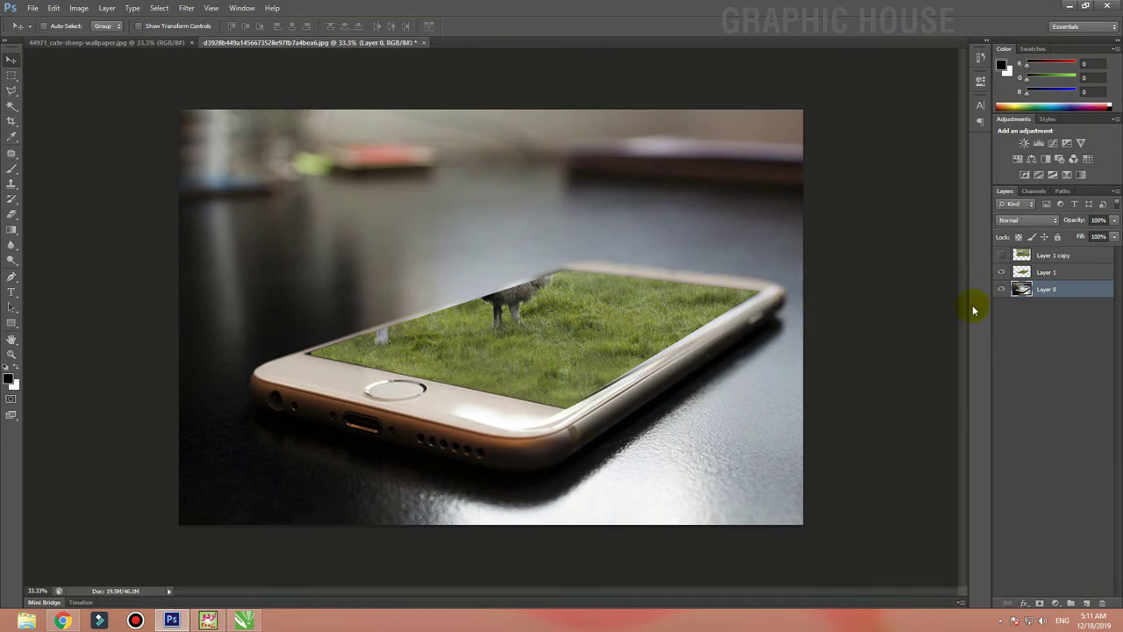
click(1003, 255)
click(1002, 257)
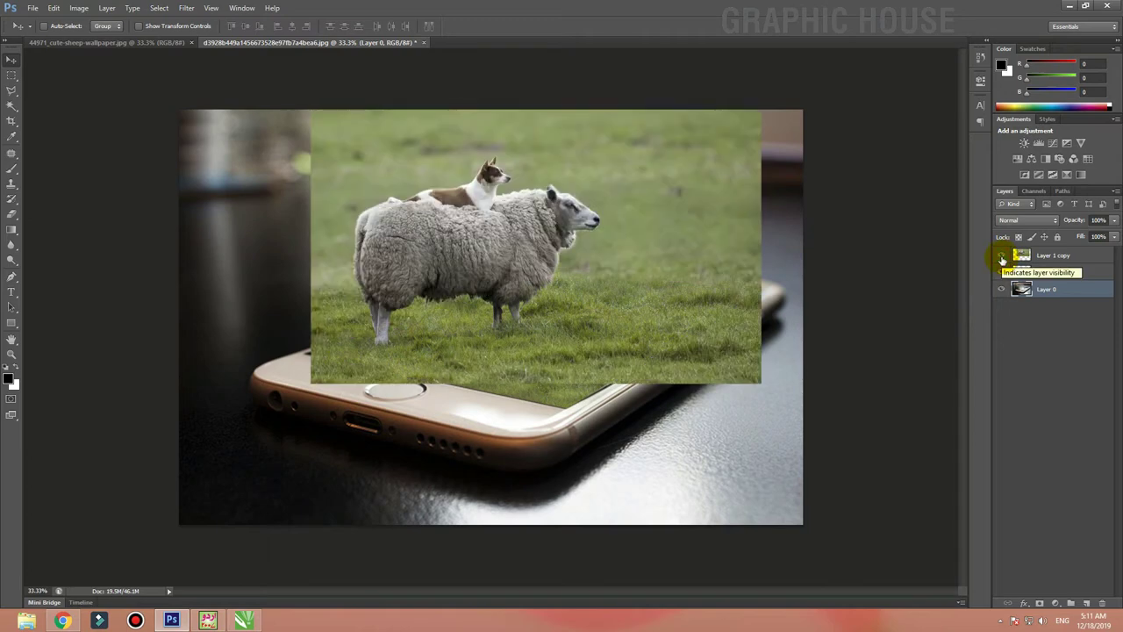
Step: Select the Polygonal Lasso and zoom in on the dog atop the sheep
click(14, 93)
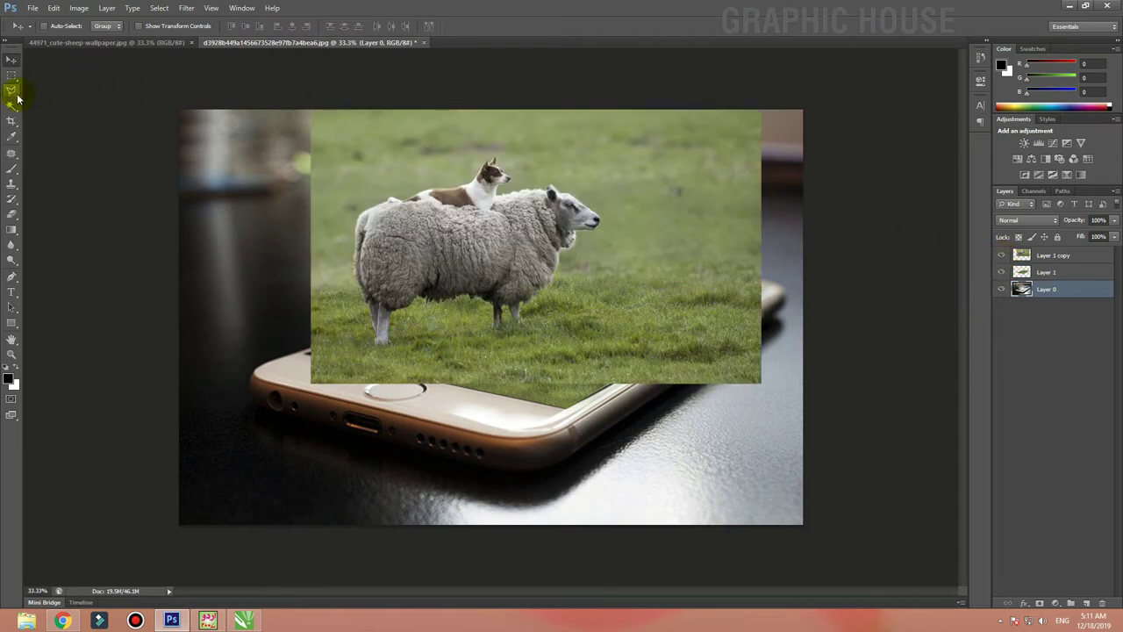
click(13, 93)
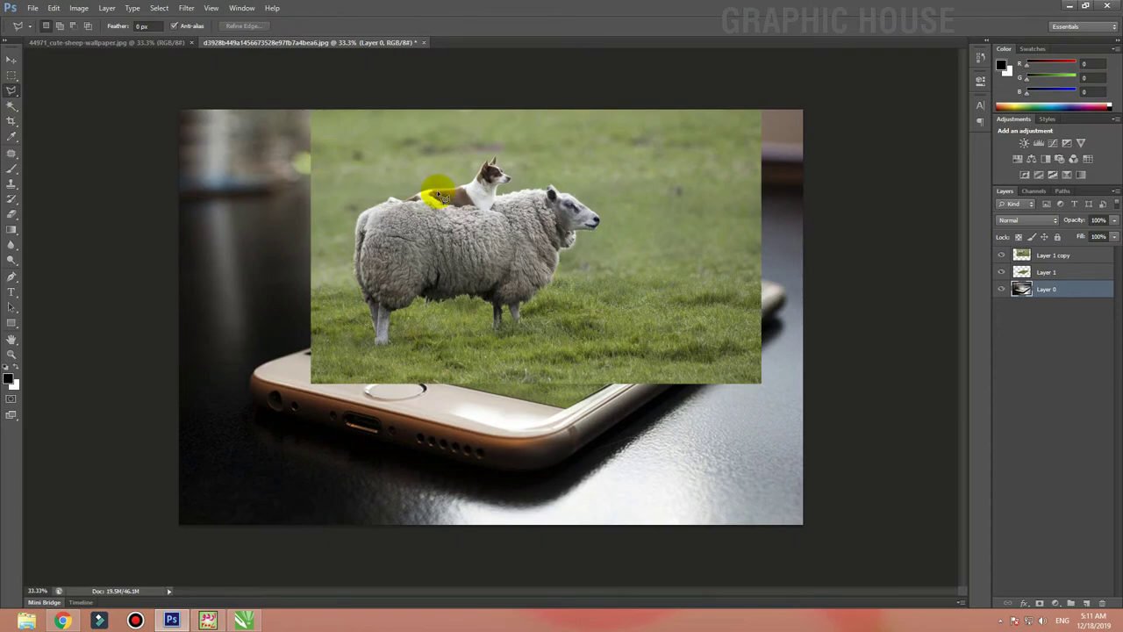
key(ctrl+plus)
key(ctrl+plus)
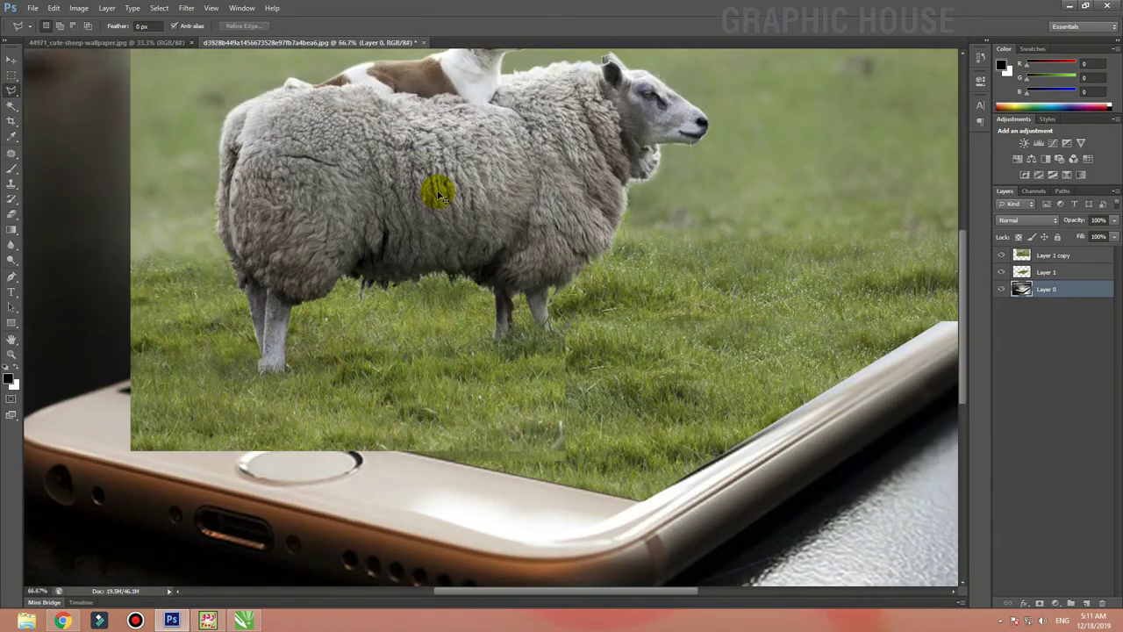
drag(363, 196, 366, 331)
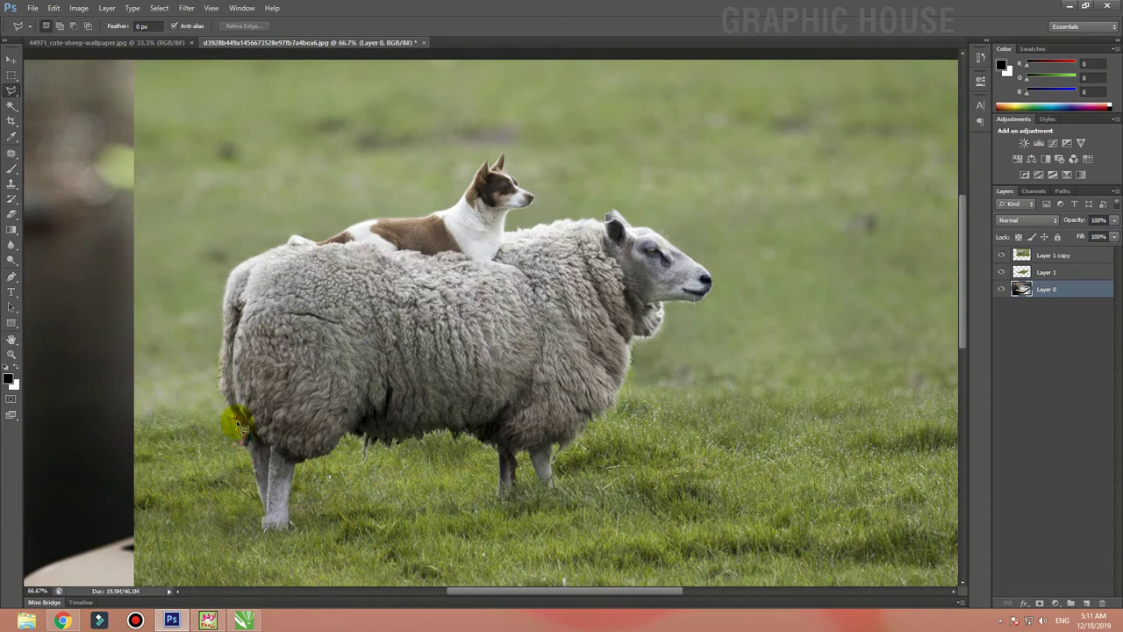
Step: Start the outline up the sheep's left edge and along its back
click(219, 363)
click(221, 334)
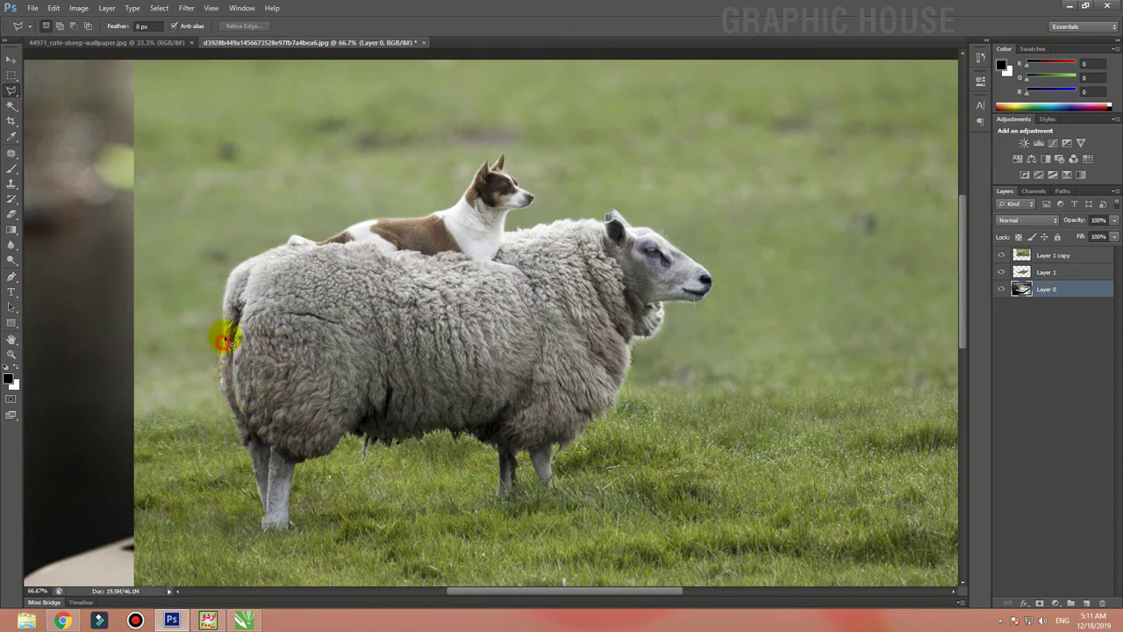
click(230, 289)
click(230, 278)
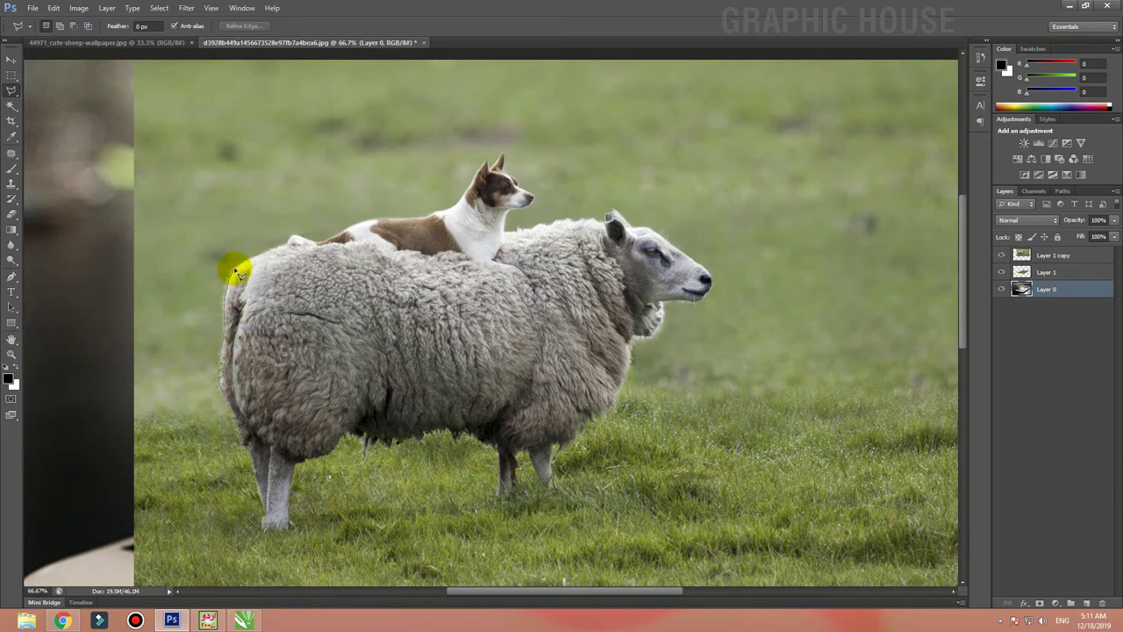
click(292, 243)
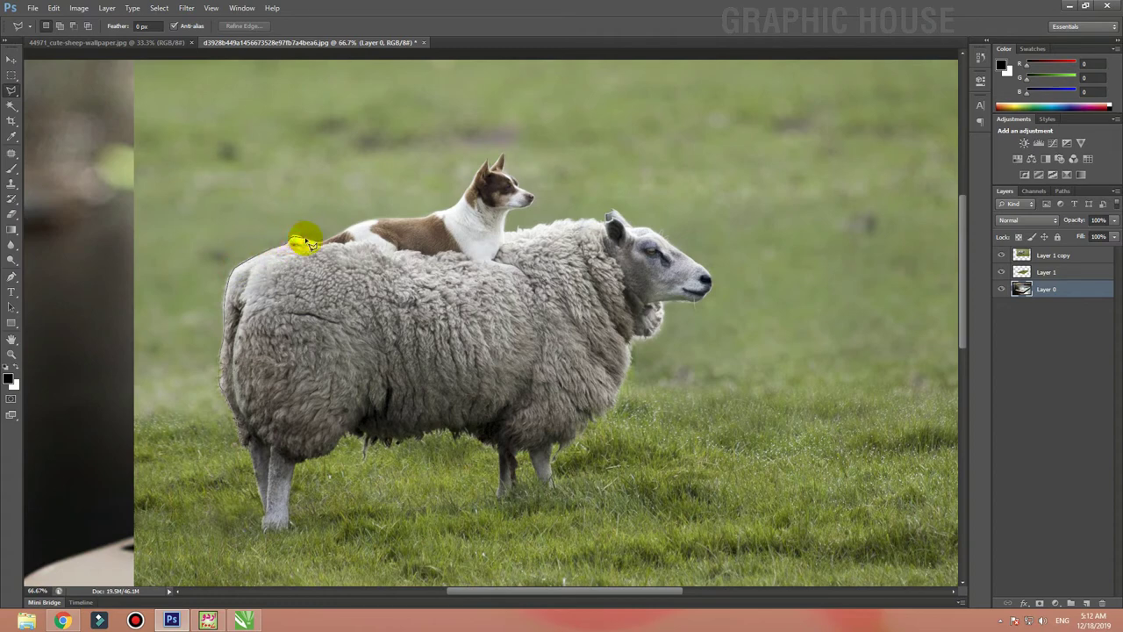
click(319, 245)
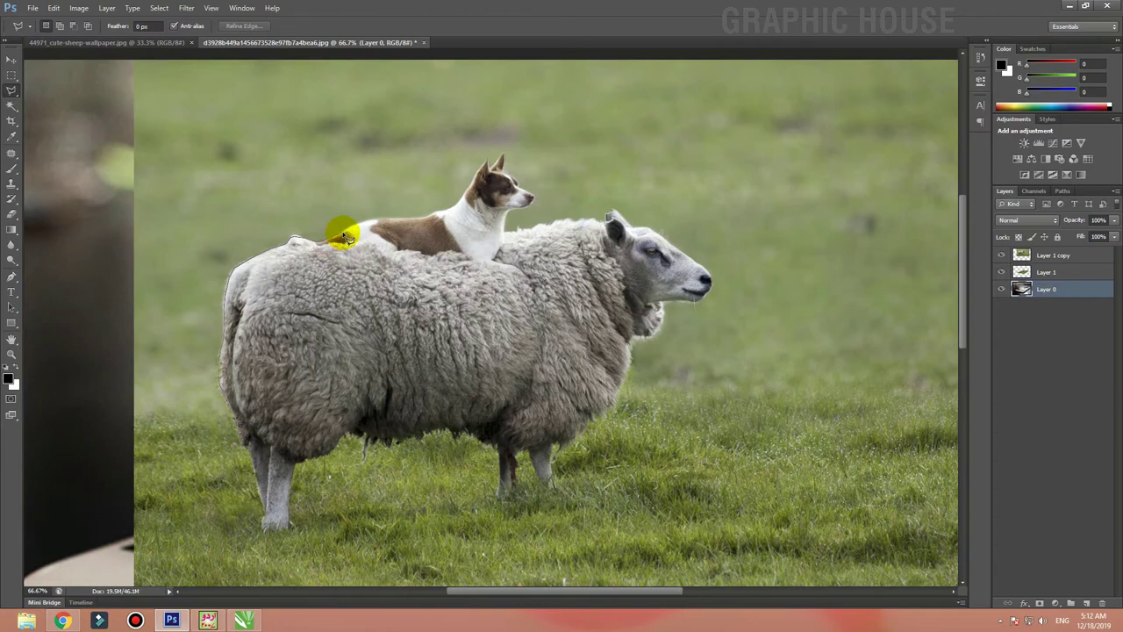
scroll(342, 233, up, 1)
scroll(342, 234, up, 1)
scroll(344, 236, up, 1)
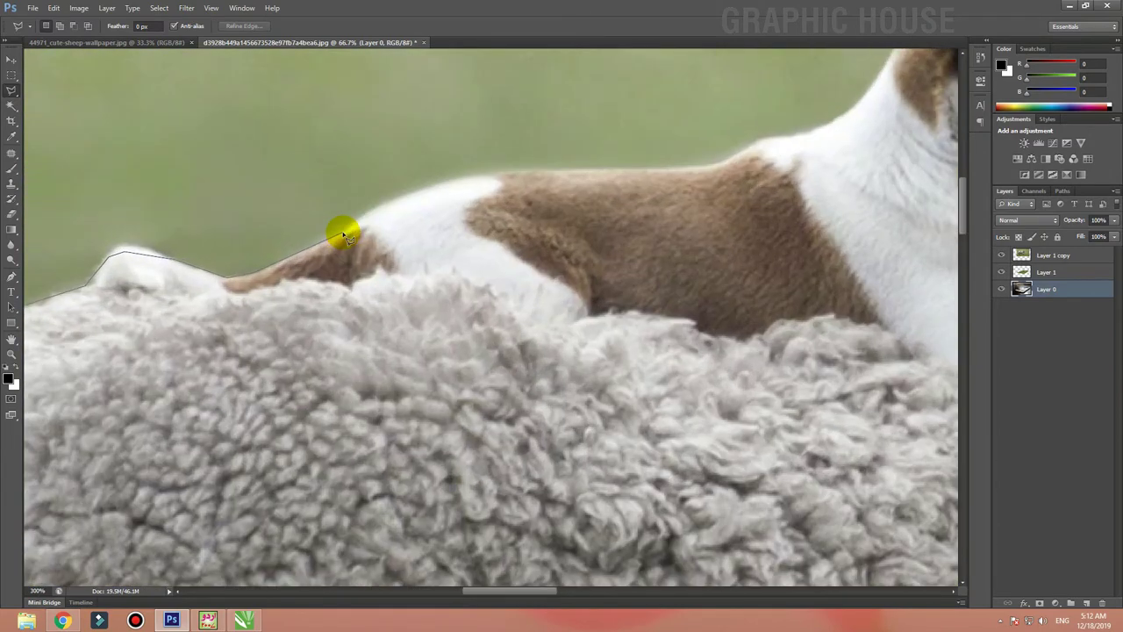
Step: Continue the outline along the dog's back to its shoulder
click(387, 204)
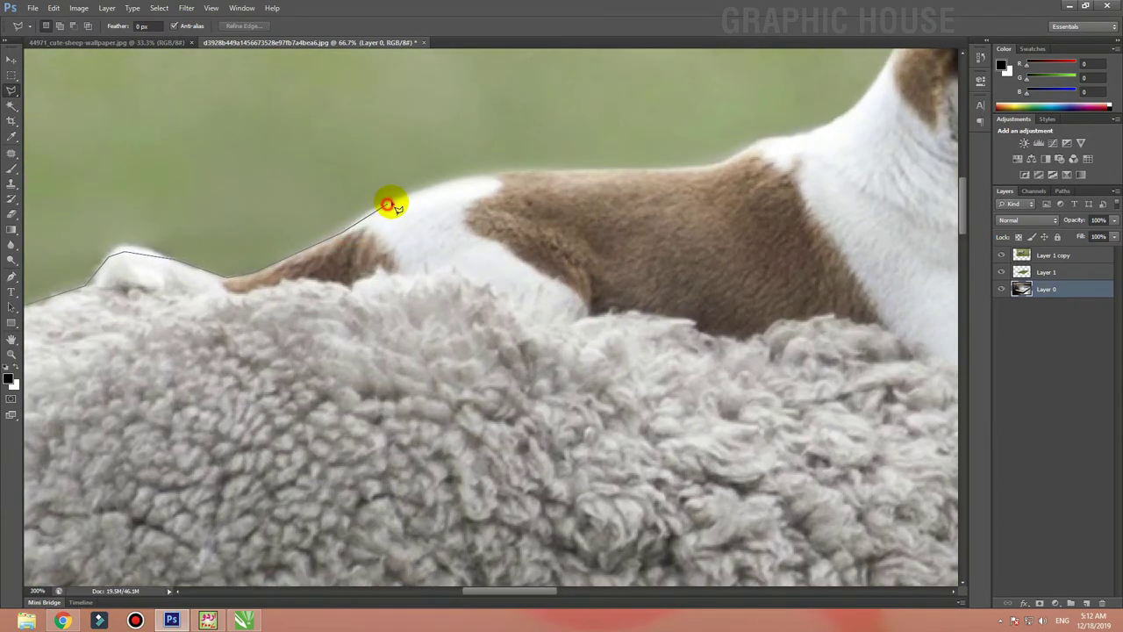
click(423, 187)
click(491, 175)
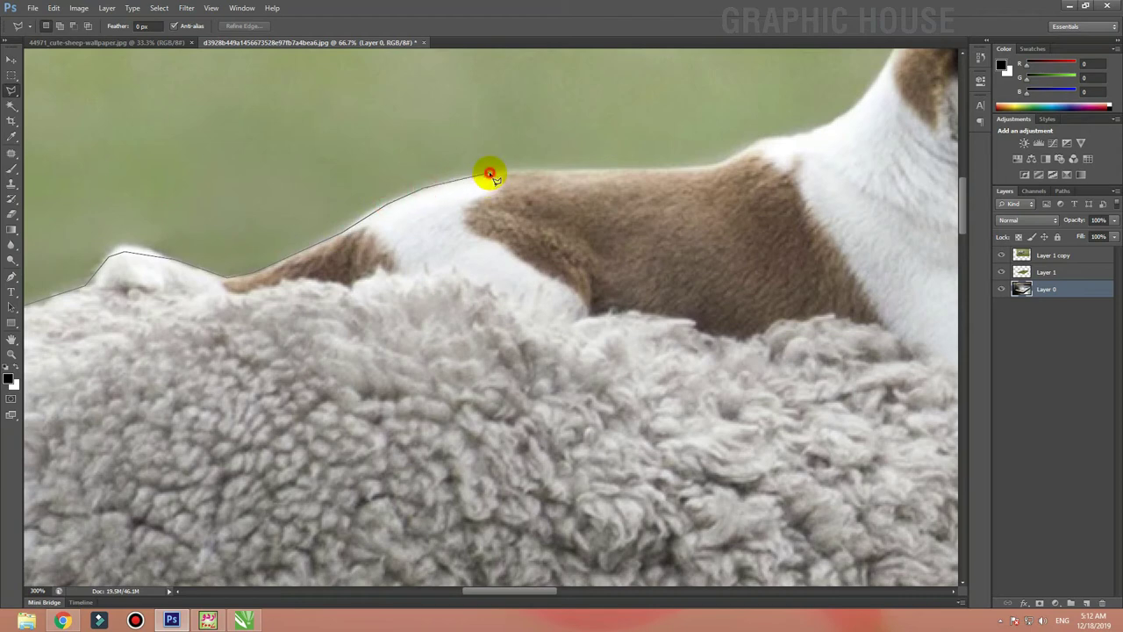
click(552, 169)
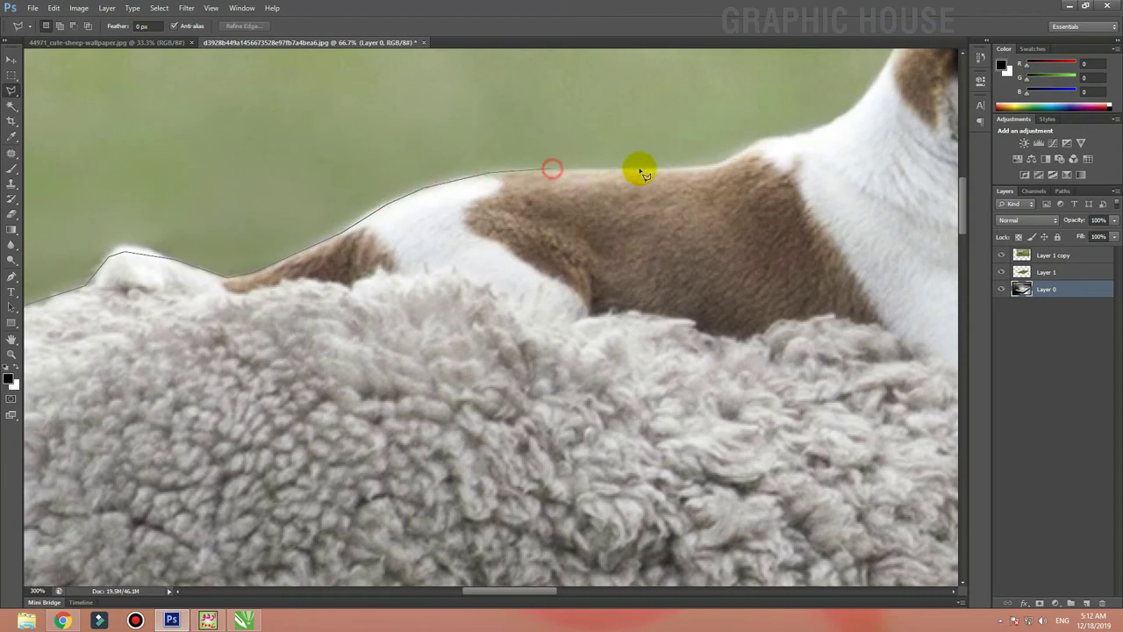
click(709, 167)
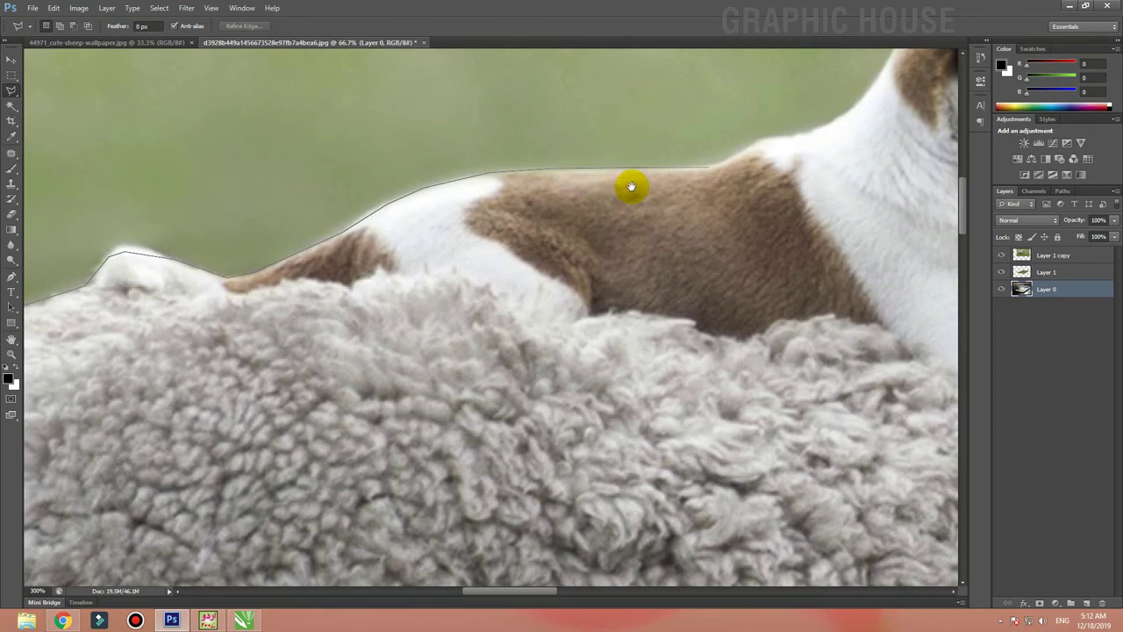
mouse_move(632, 184)
mouse_down()
mouse_move(451, 276)
mouse_move(231, 343)
mouse_move(195, 401)
mouse_up()
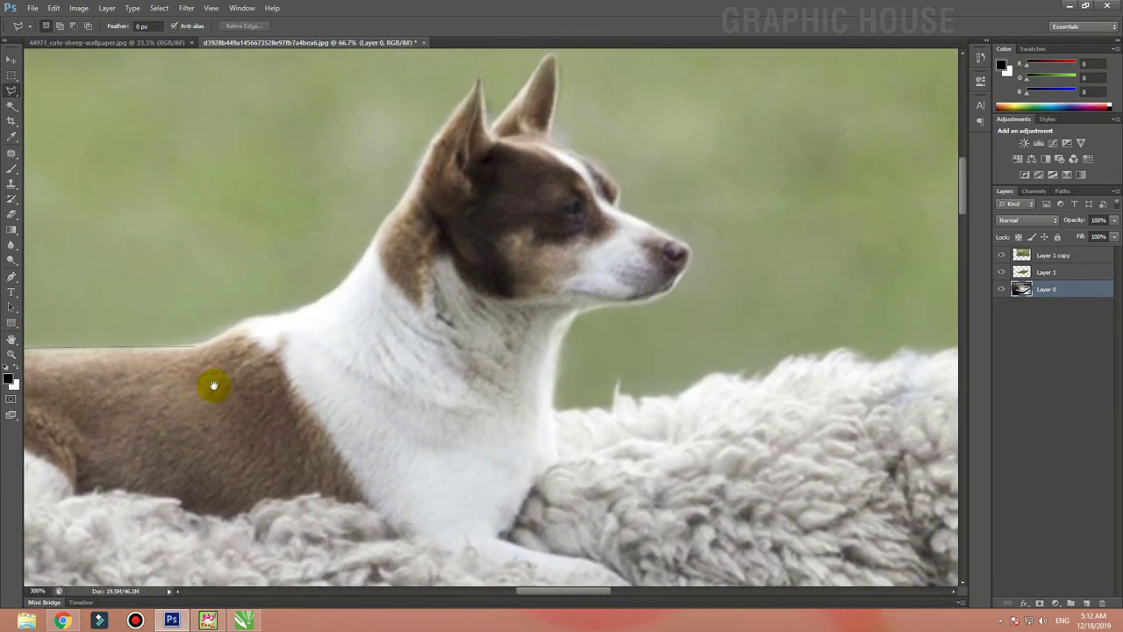
Step: Trace up the dog's neck to just behind its ear
click(242, 319)
click(311, 307)
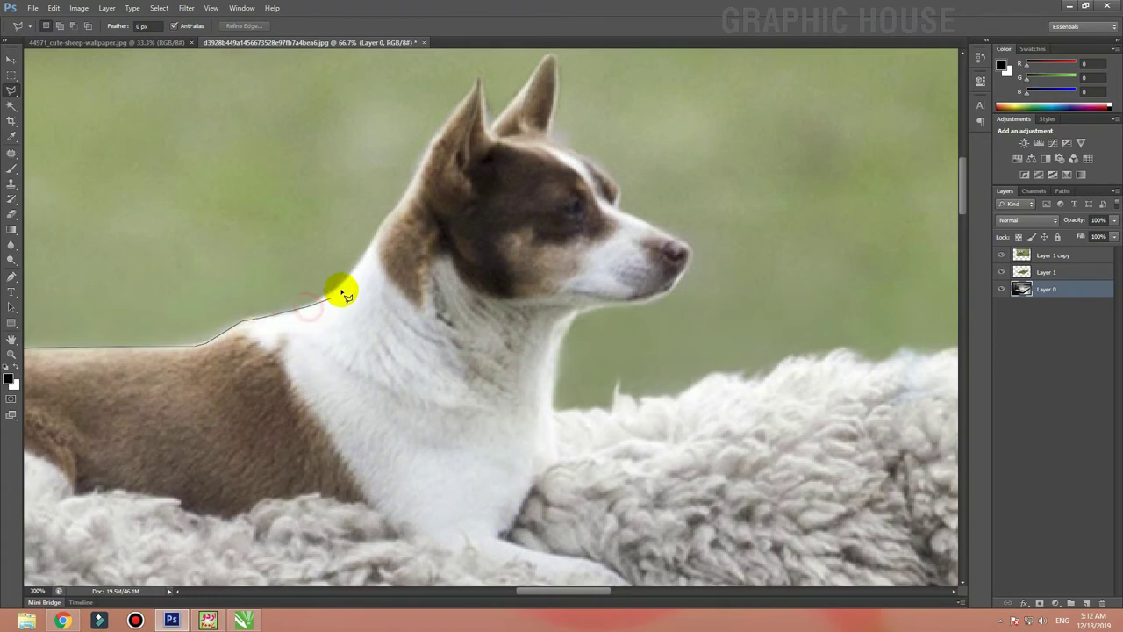
click(342, 288)
click(365, 258)
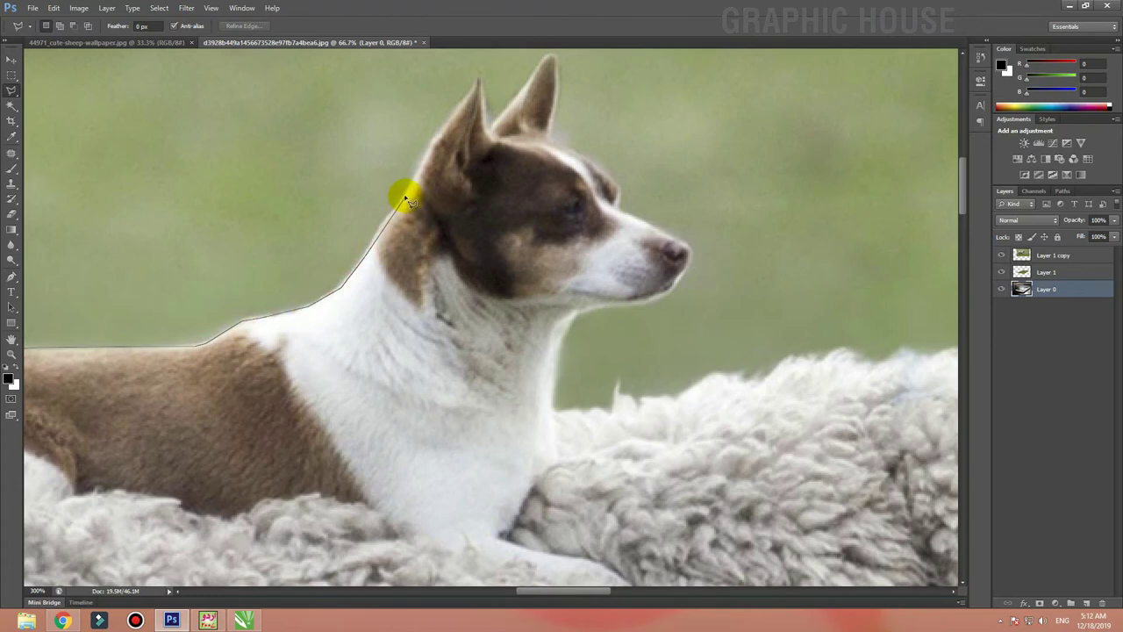
click(441, 129)
drag(476, 120, 446, 311)
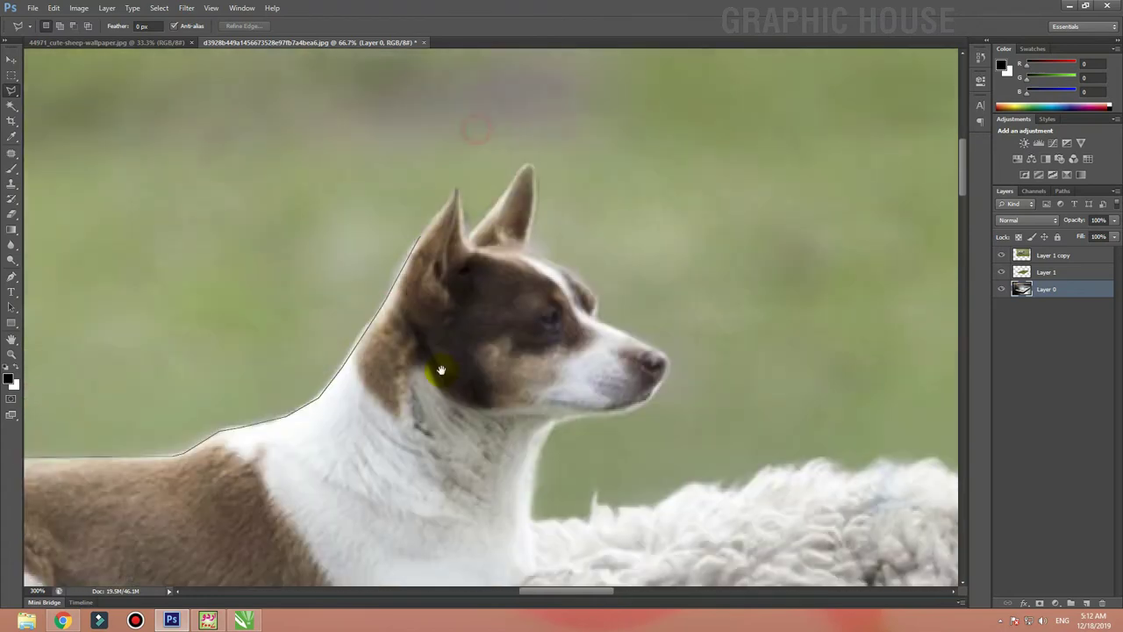
Step: Outline both of the dog's ear tips and the back of its head
click(445, 310)
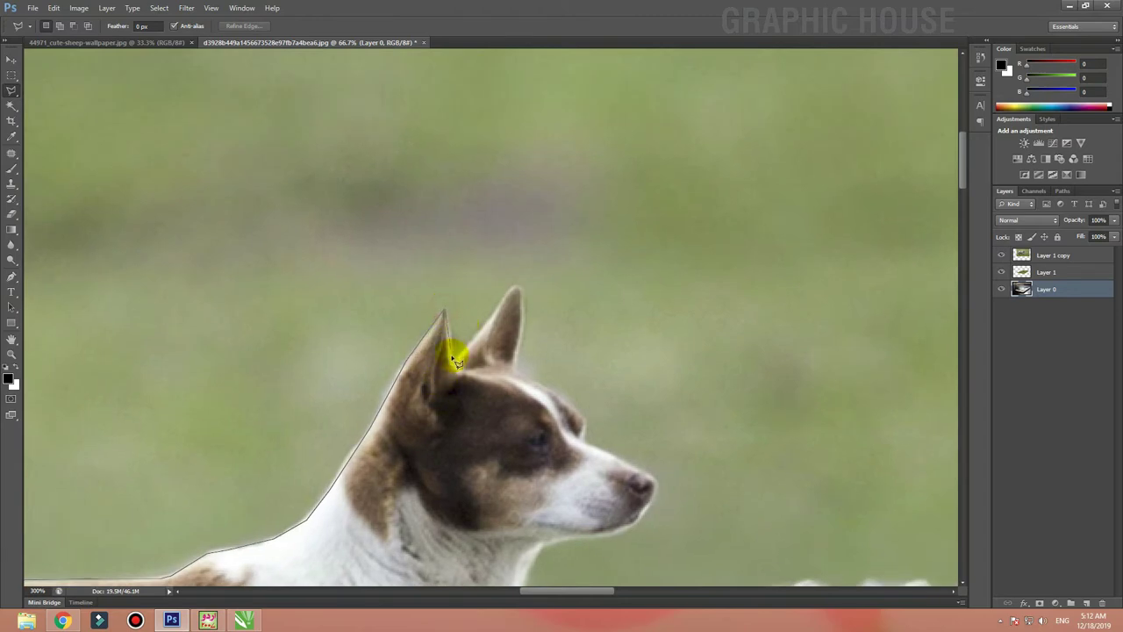
click(469, 343)
click(521, 289)
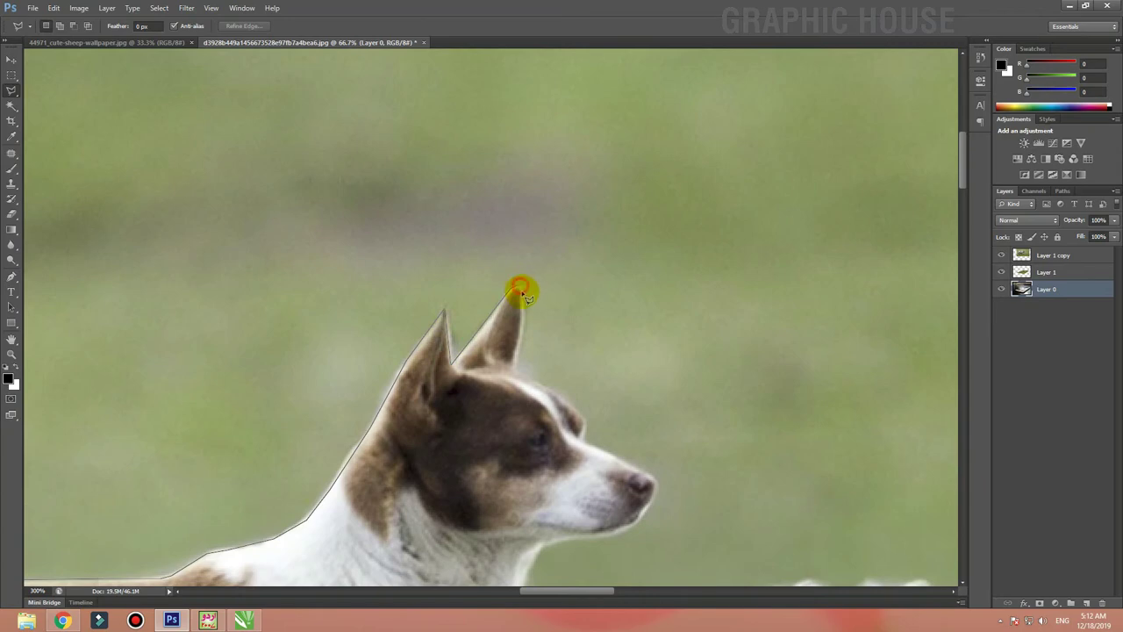
click(524, 323)
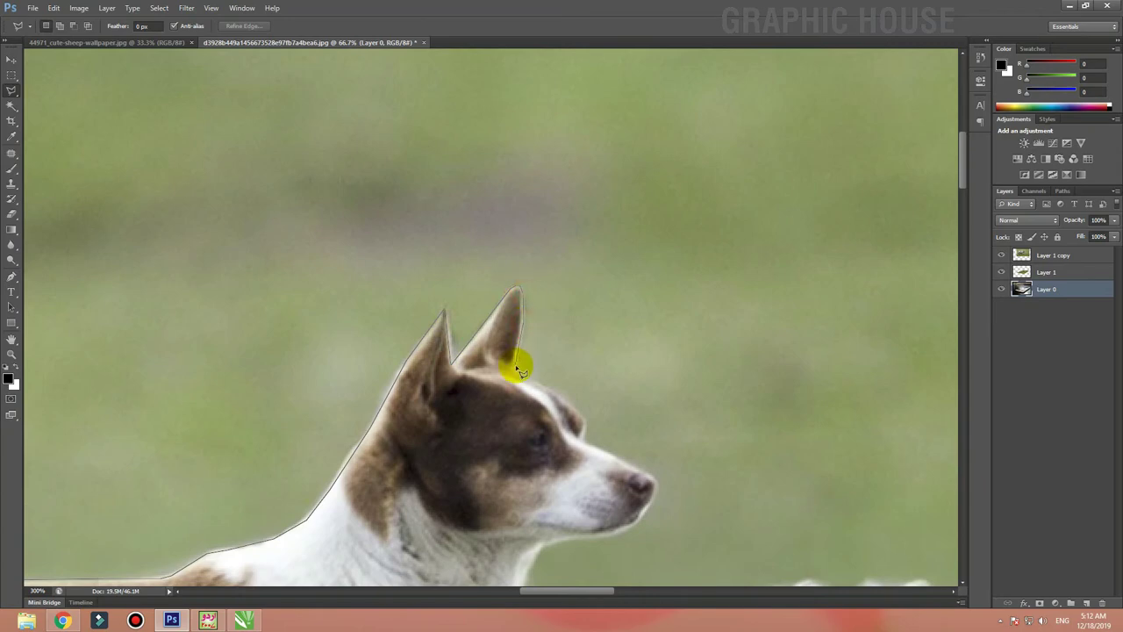
click(516, 372)
click(581, 427)
drag(509, 158, 505, 148)
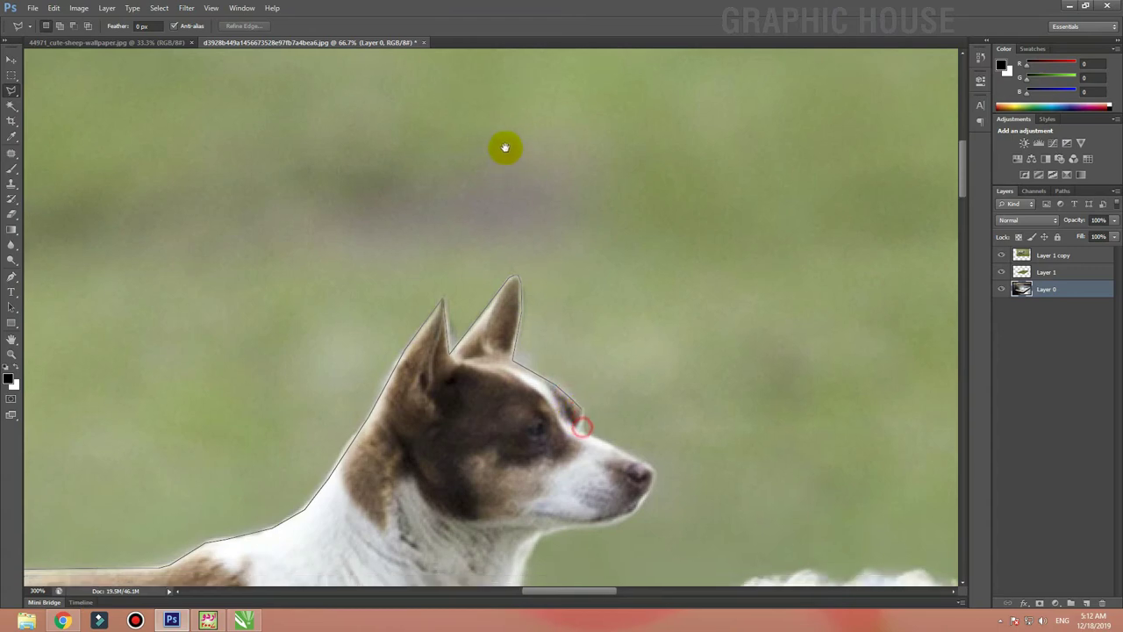
scroll(504, 148, down, 5)
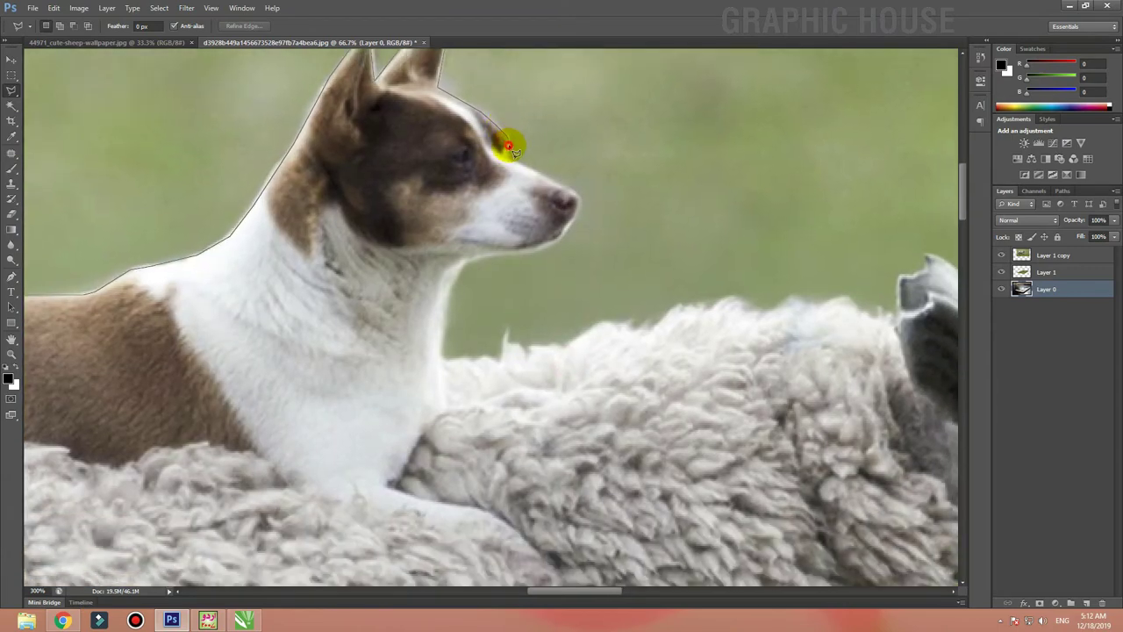
Step: Trace past the dog's eye, around its nose, chin and neck to the chest
click(508, 144)
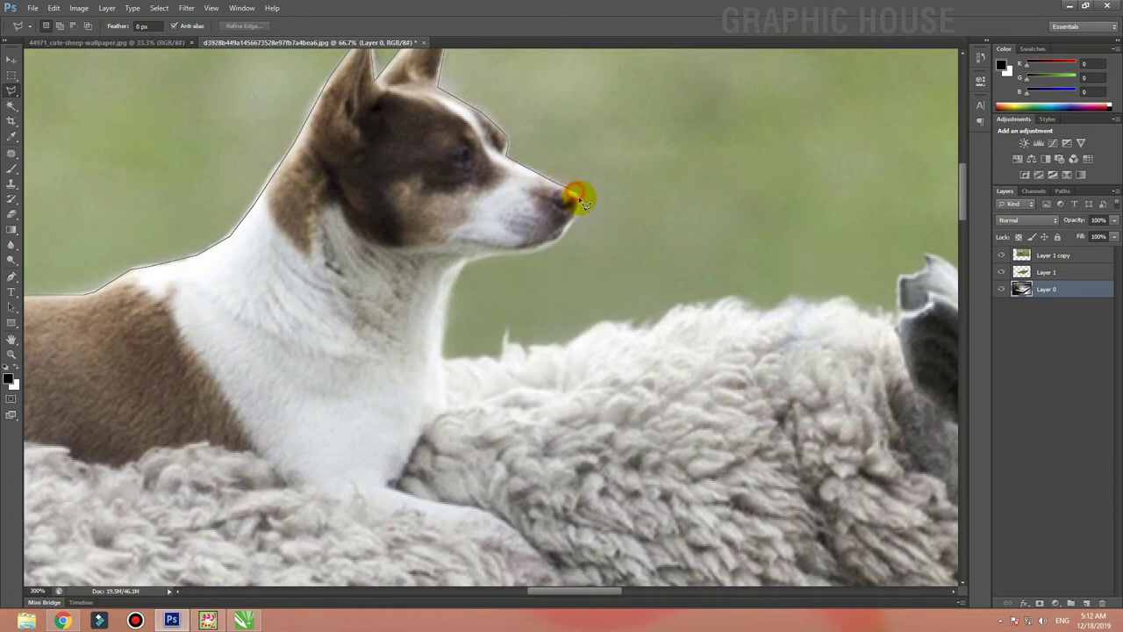
click(579, 201)
click(564, 230)
click(459, 270)
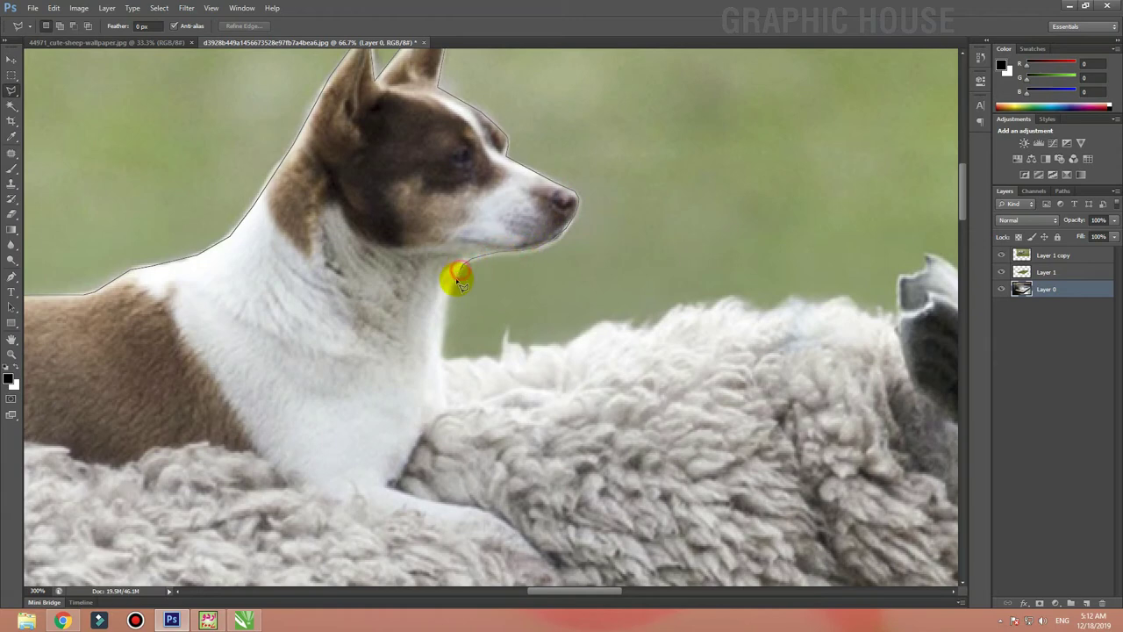
click(440, 350)
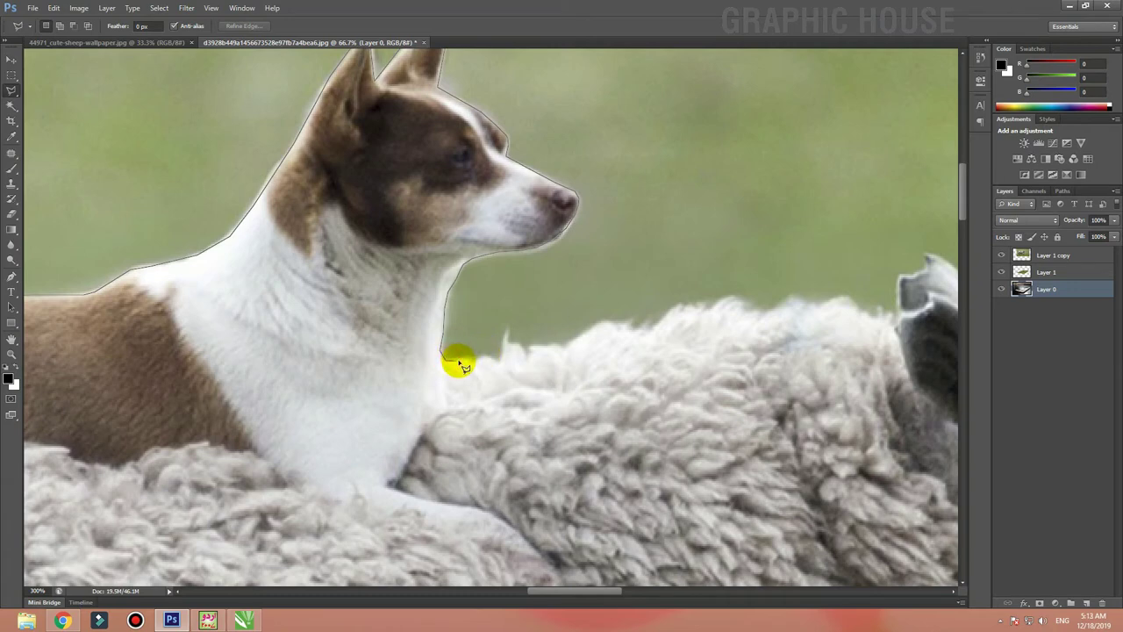
click(465, 363)
Step: Zigzag the outline rightward along the fluffy wool edge
click(484, 361)
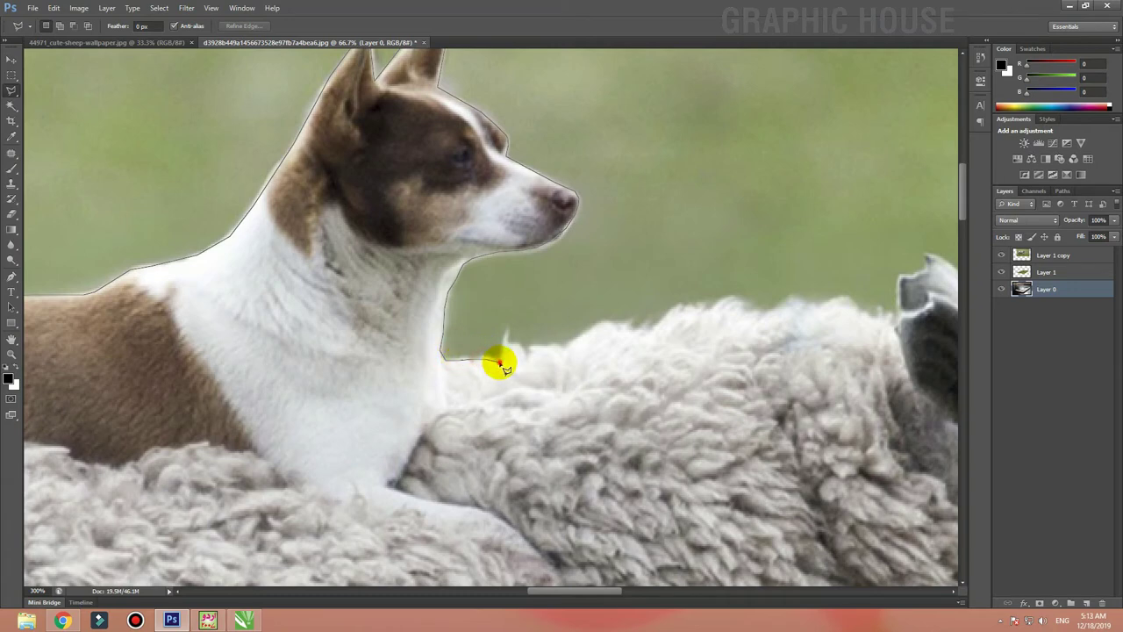
click(502, 352)
click(507, 333)
click(515, 349)
click(526, 354)
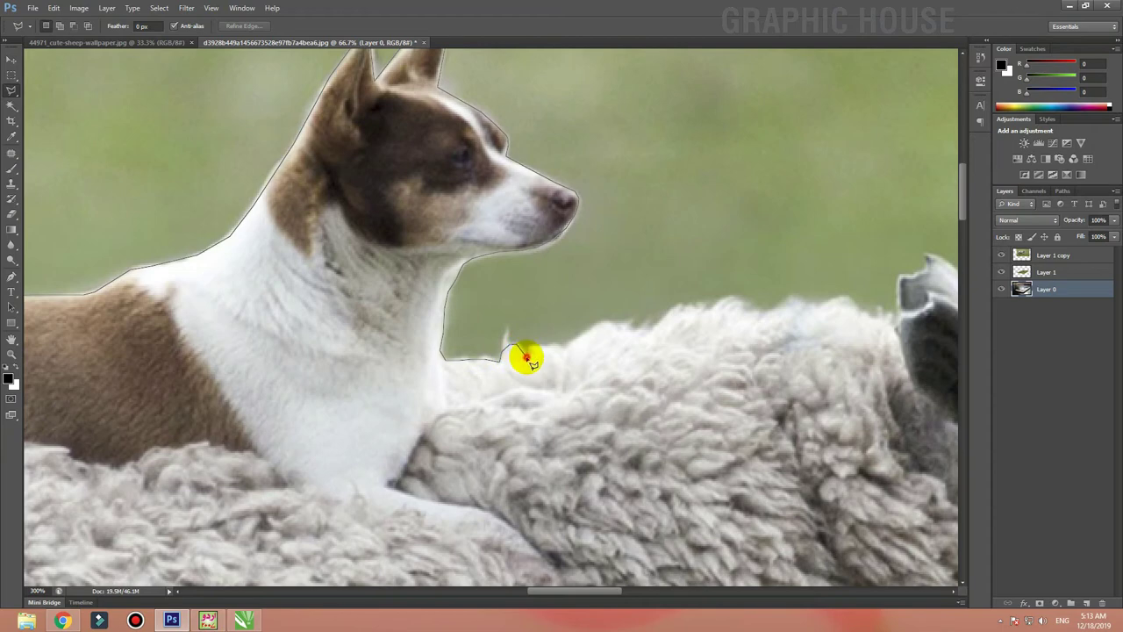
click(533, 343)
Step: Carry the outline up the wool and along the top of the sheep's back
click(560, 347)
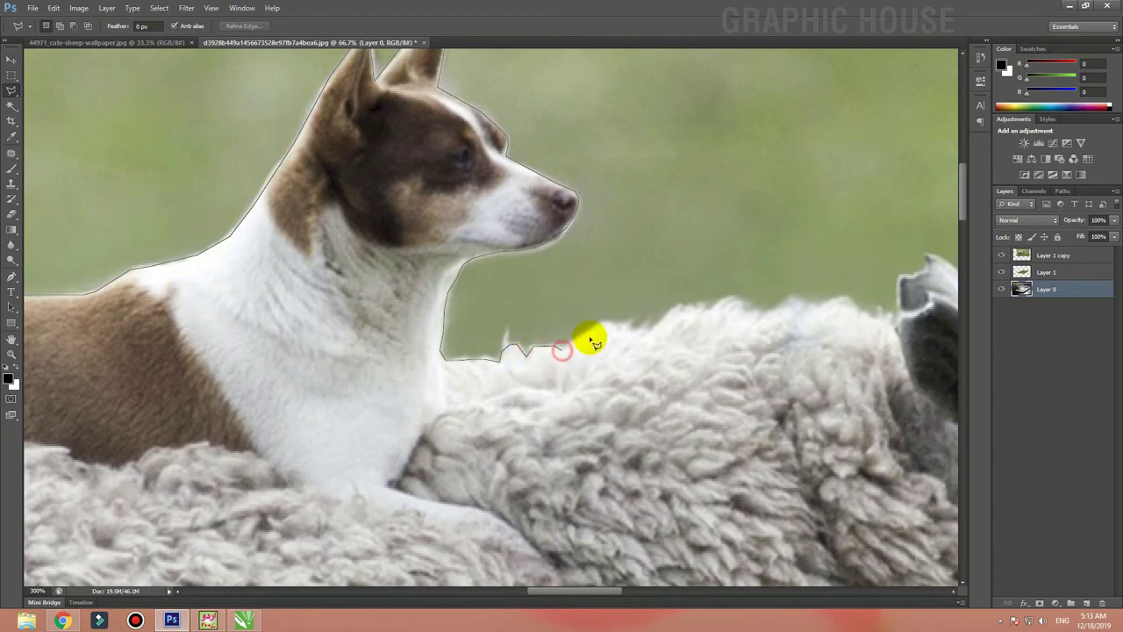
click(595, 325)
click(607, 324)
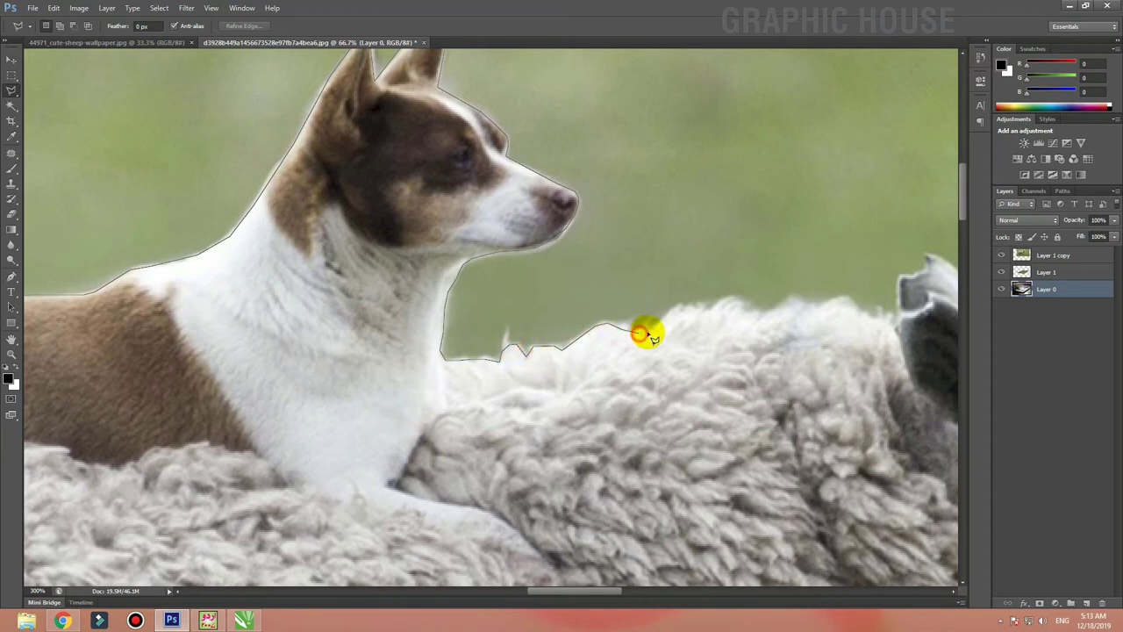
click(652, 331)
click(675, 305)
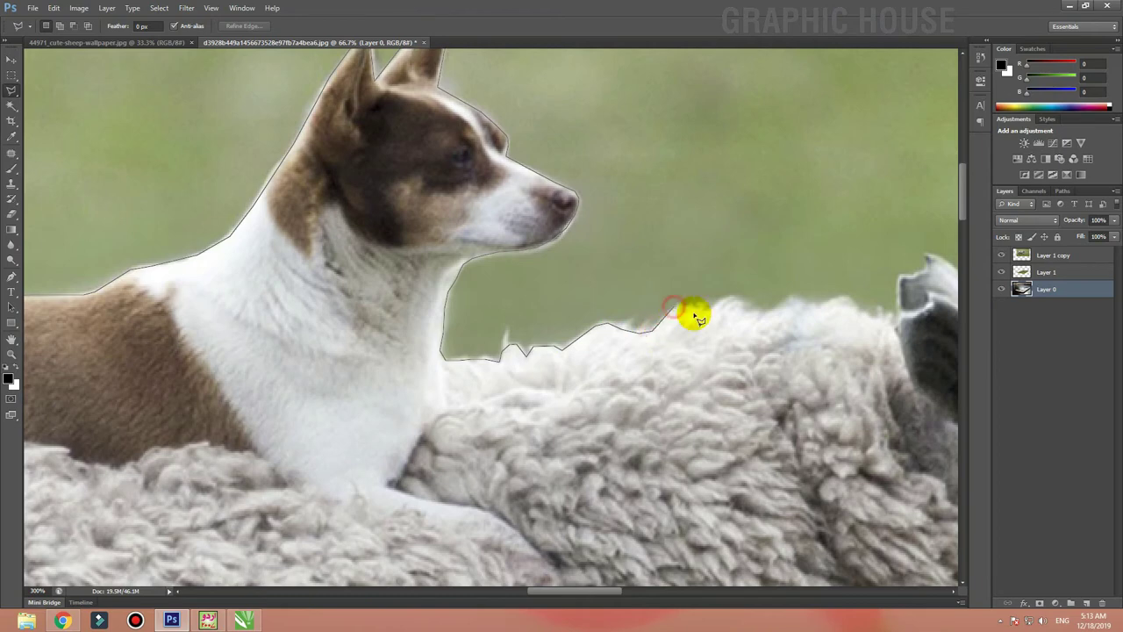
click(695, 309)
click(714, 306)
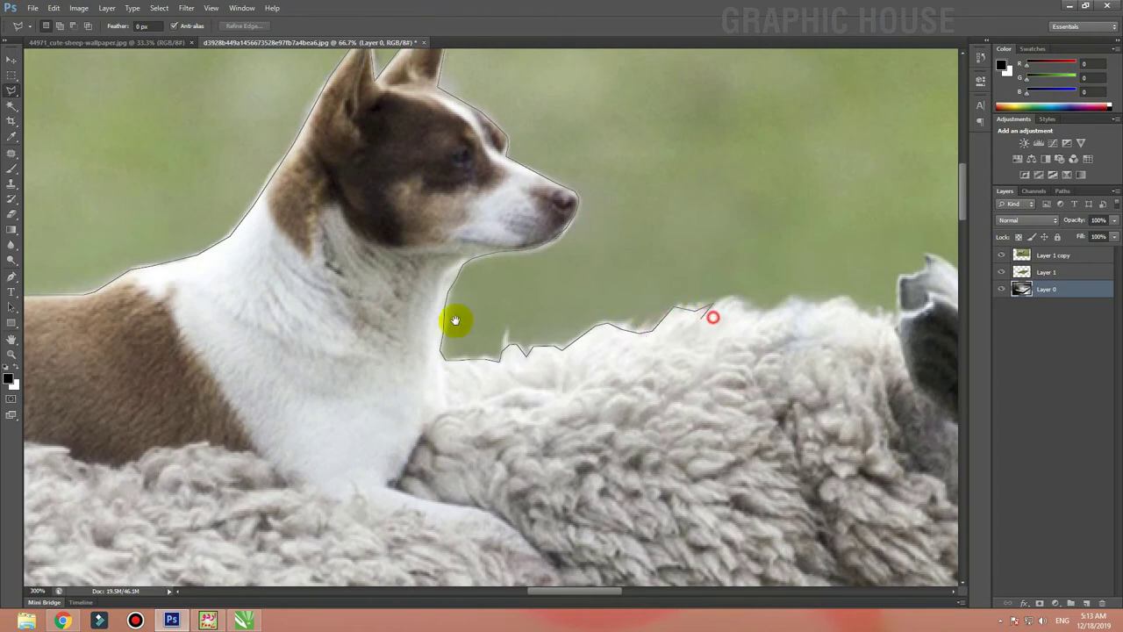
scroll(456, 318, right, 4)
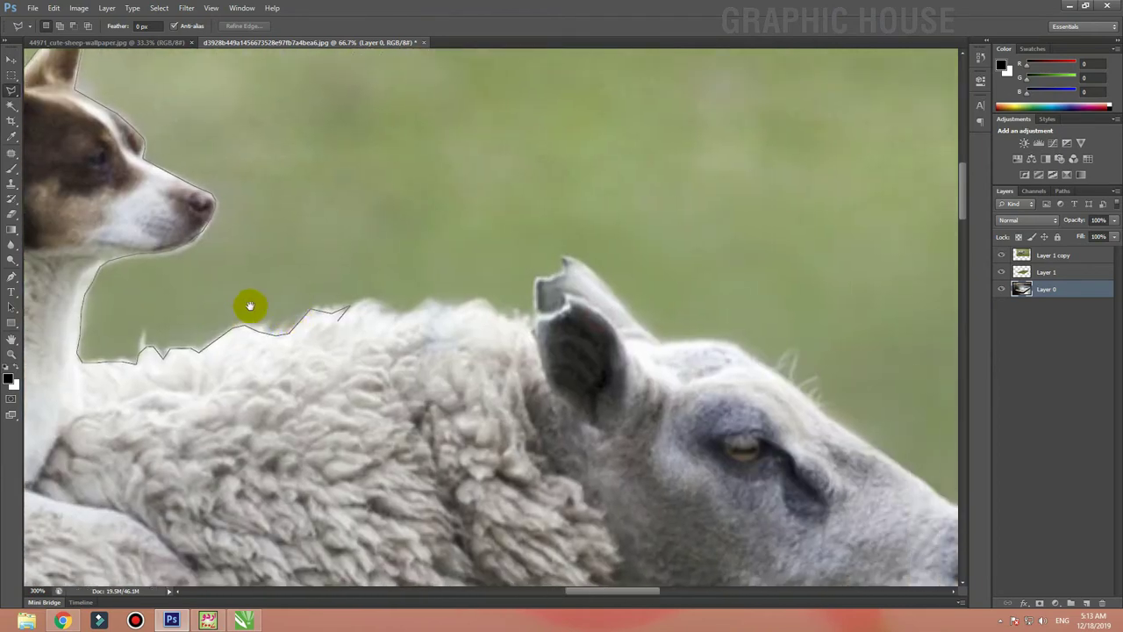
Step: Extend the outline along the sheep's woolly back toward its ear
click(365, 303)
click(390, 316)
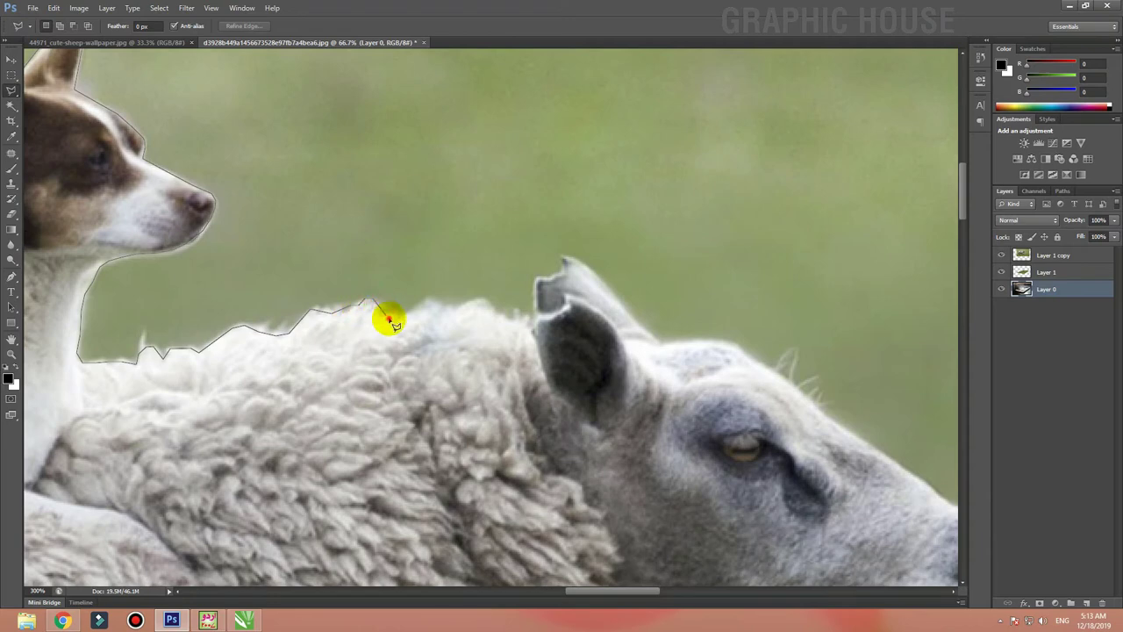
click(421, 303)
click(449, 311)
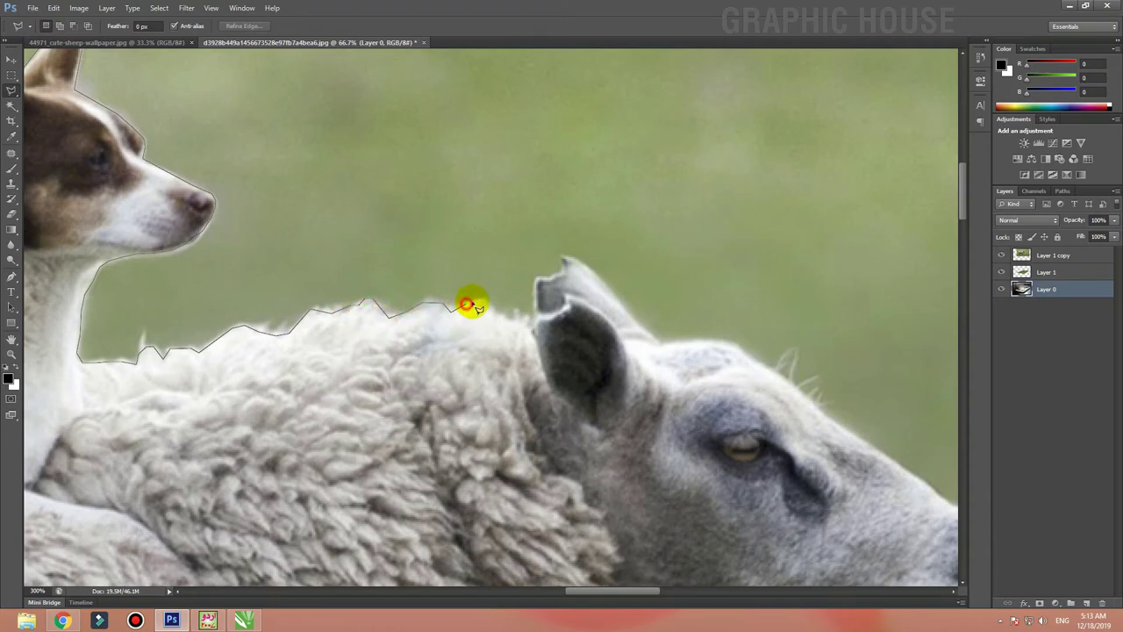
click(477, 300)
click(509, 327)
click(532, 337)
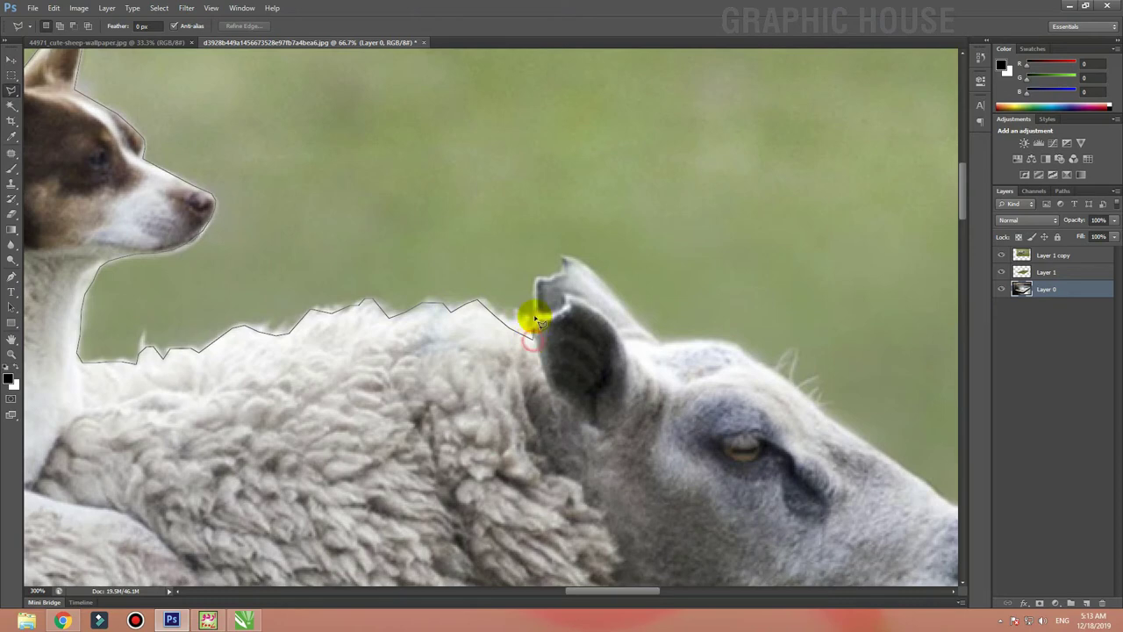
click(533, 312)
scroll(271, 316, right, 2)
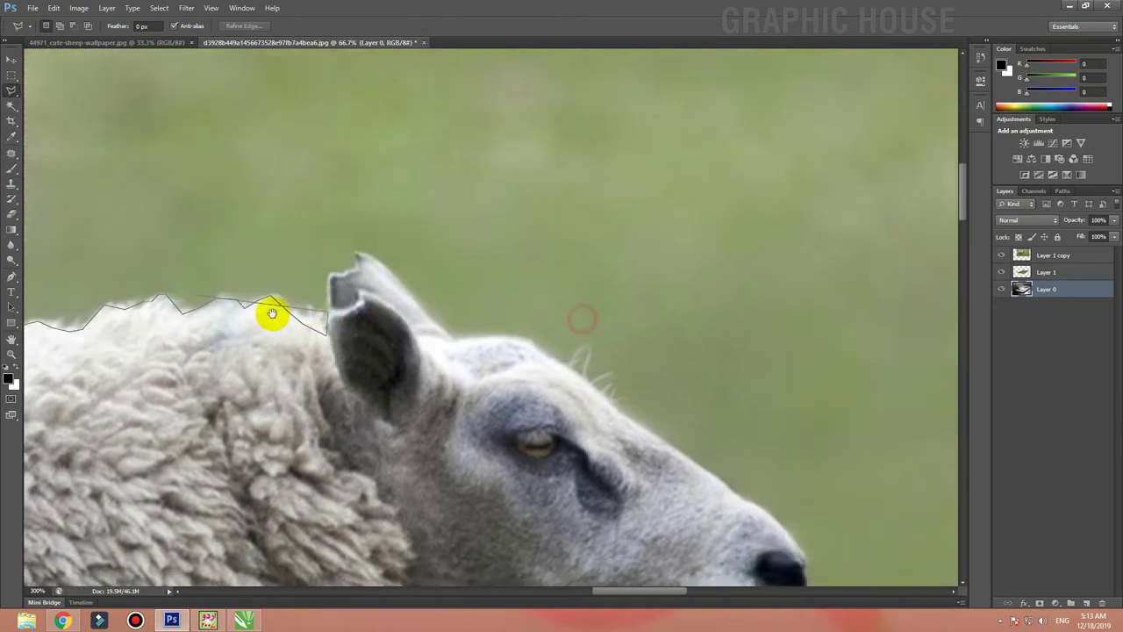
scroll(271, 316, right, 1)
Step: Trace around the sheep's ear tip down to the ear base
click(236, 277)
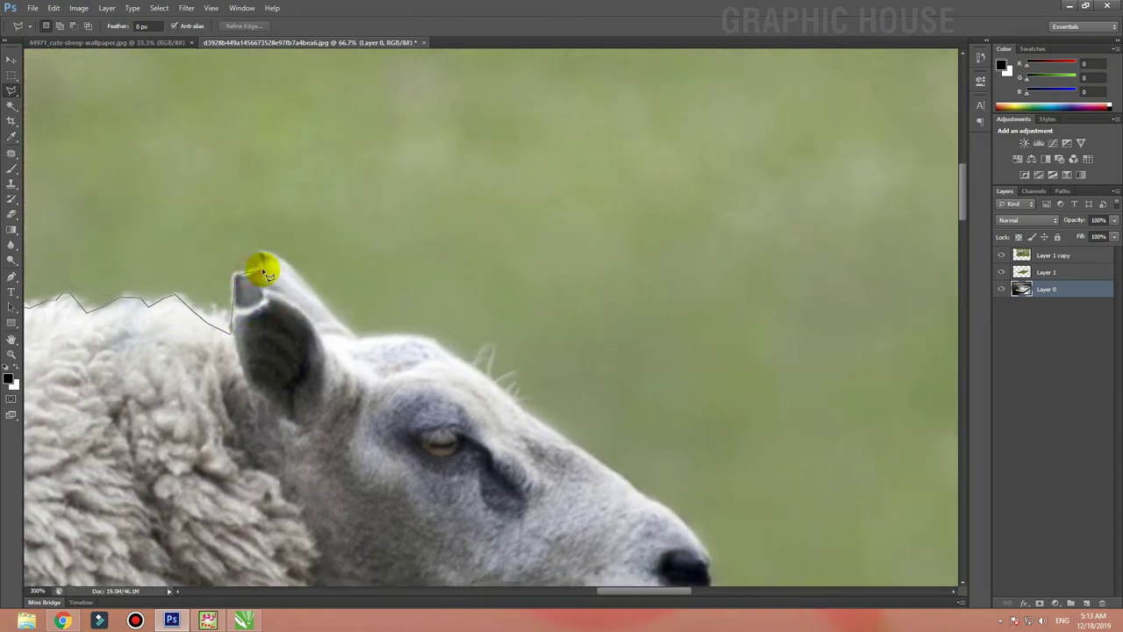
click(263, 255)
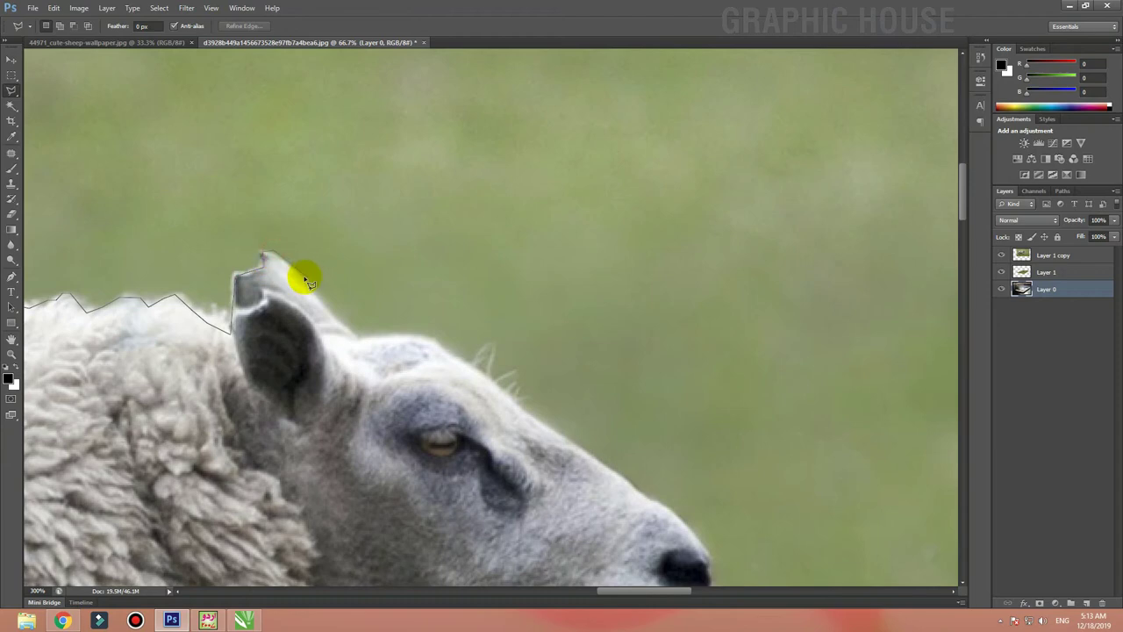
click(301, 275)
click(354, 334)
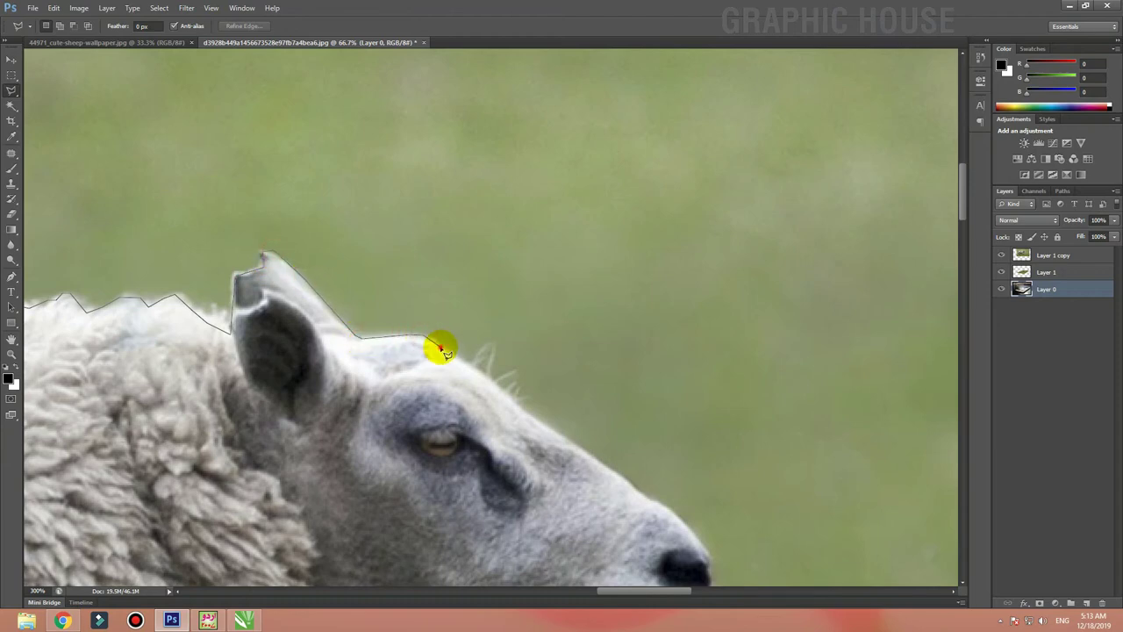
drag(484, 376, 351, 188)
Step: Follow the sheep's forehead down toward its nose
click(359, 189)
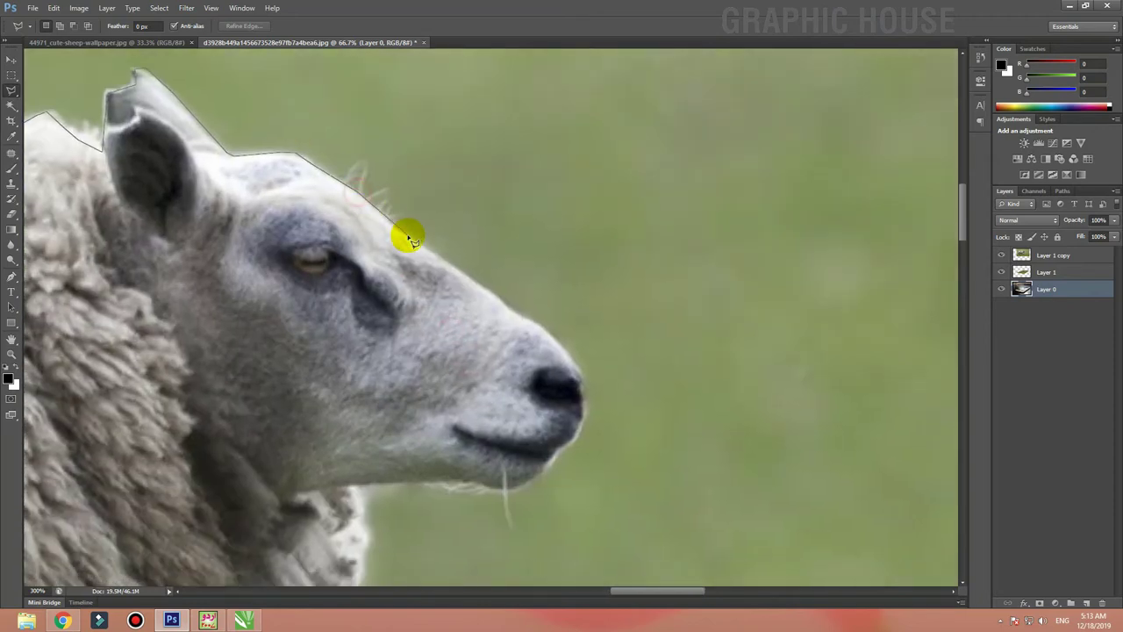
click(406, 233)
click(440, 261)
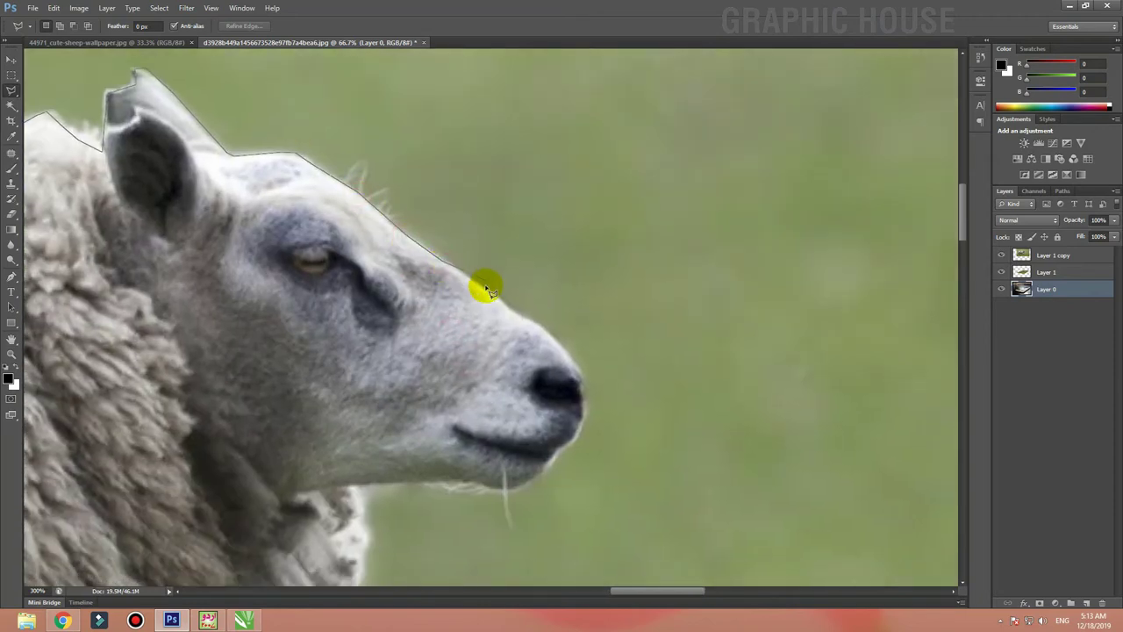
click(494, 295)
click(525, 318)
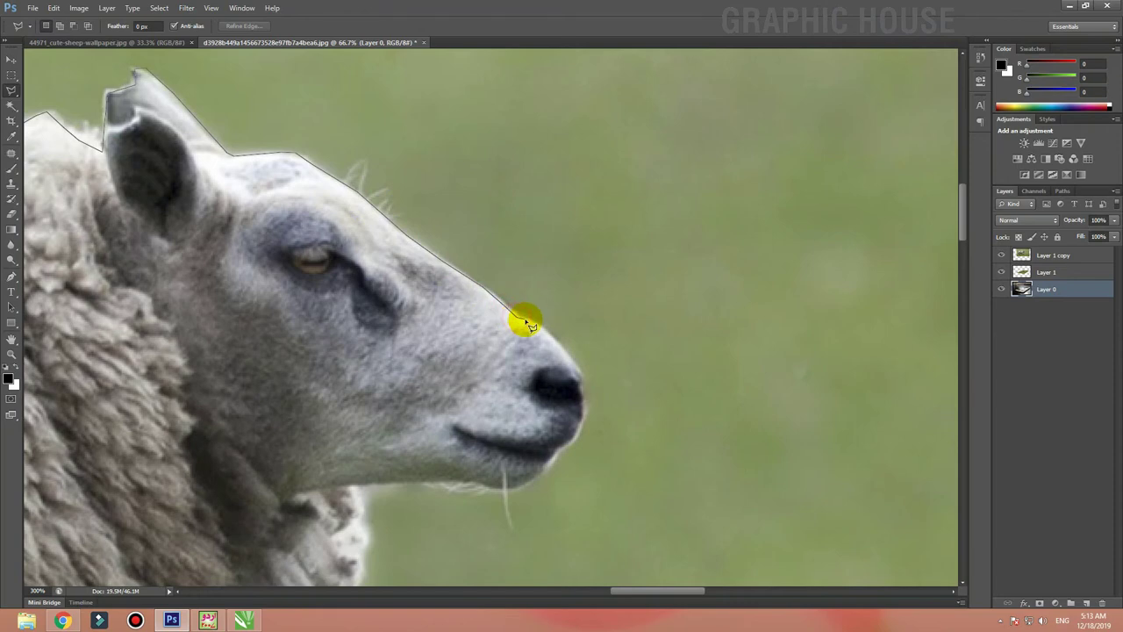
drag(527, 318, 305, 127)
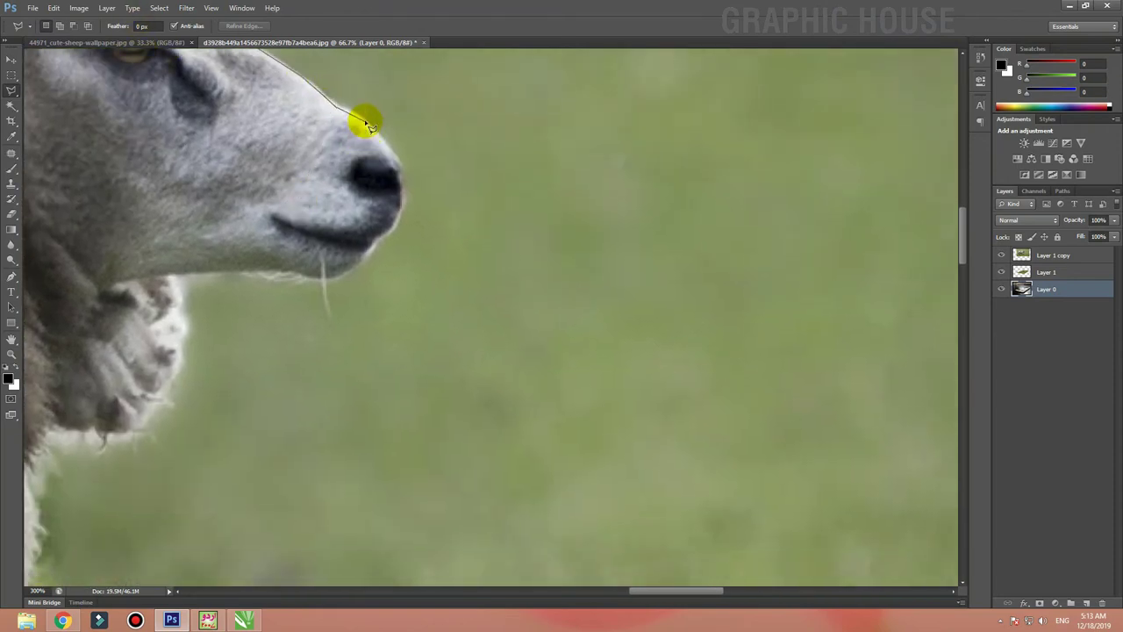
Step: Trace around the curve of the sheep's nose to the mouth corner
click(355, 112)
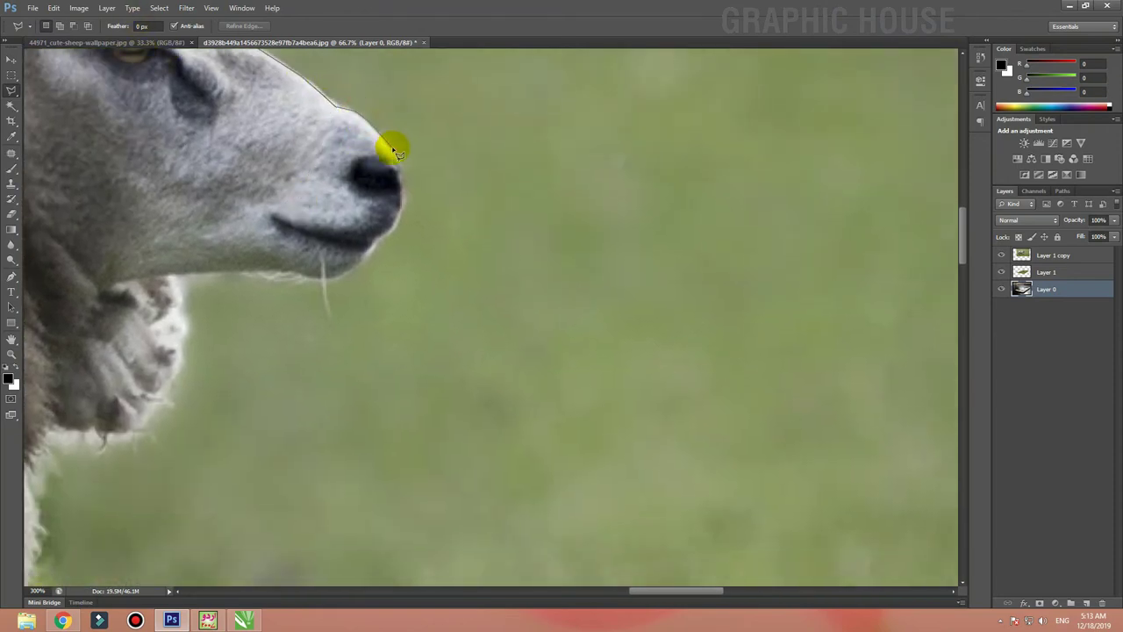
click(390, 143)
click(402, 213)
click(393, 230)
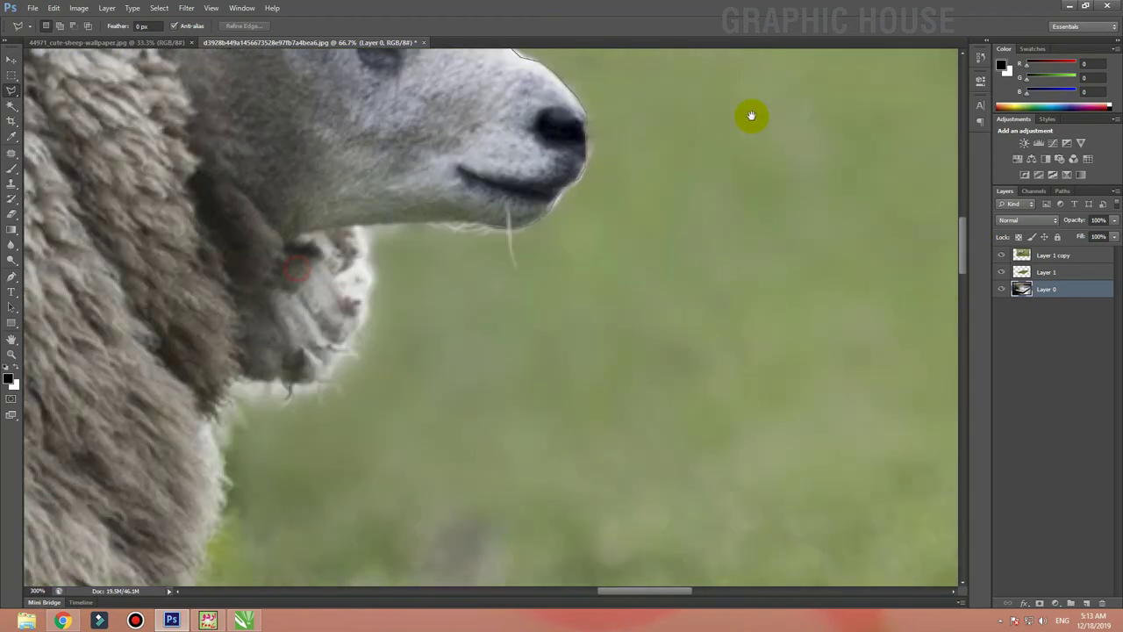
drag(298, 263, 644, 228)
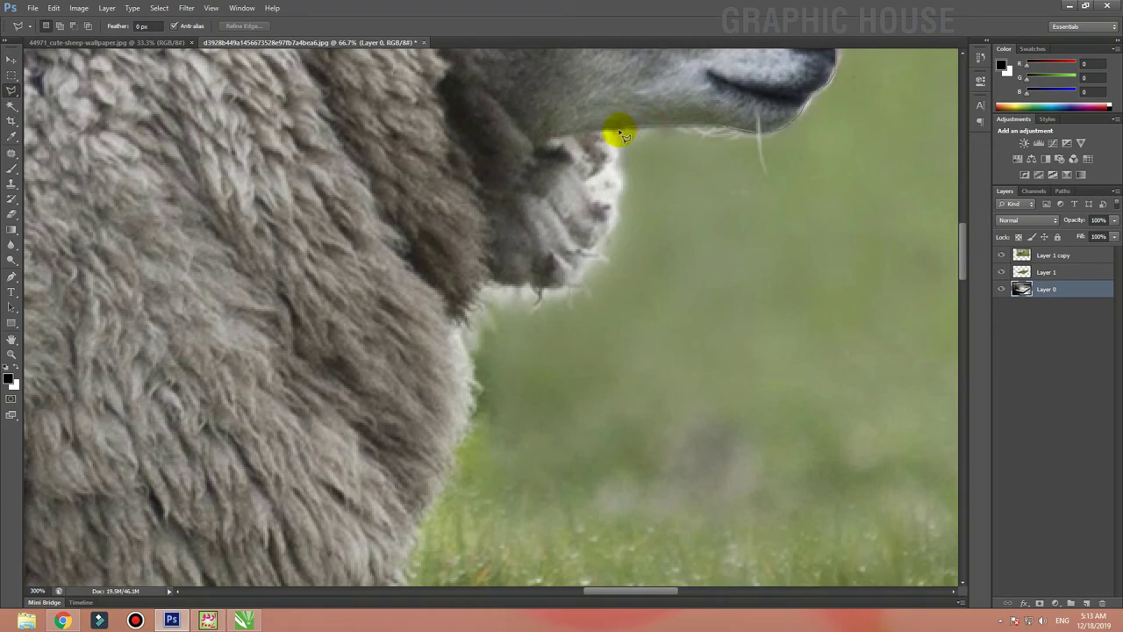
Step: Zigzag the outline down the sheep's woolly chin edge
click(612, 164)
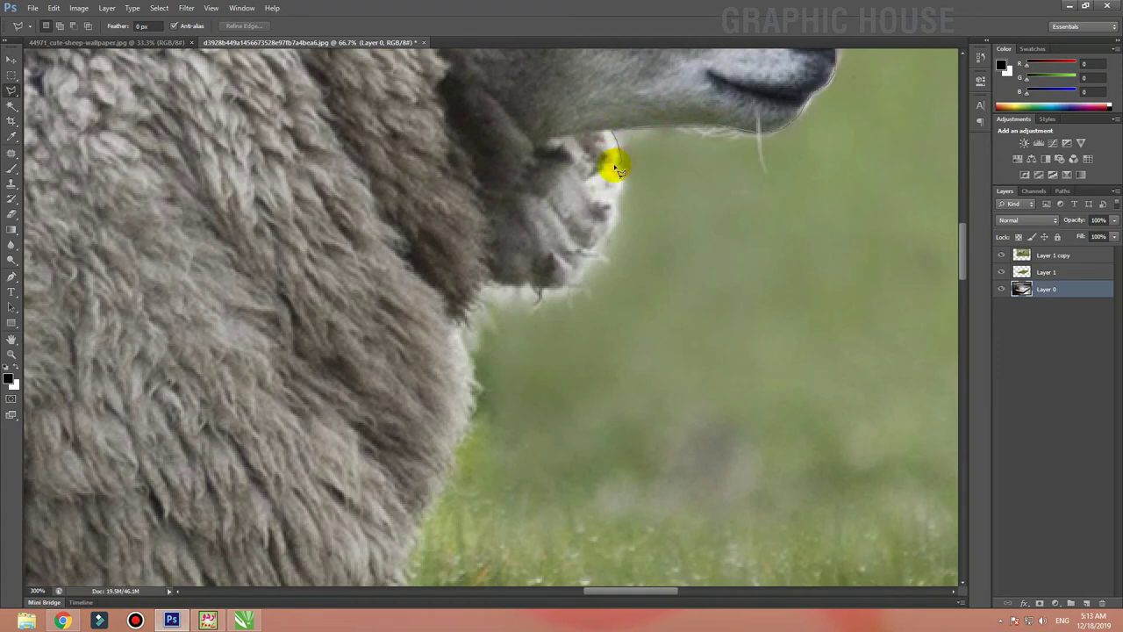
click(622, 174)
click(623, 194)
click(617, 208)
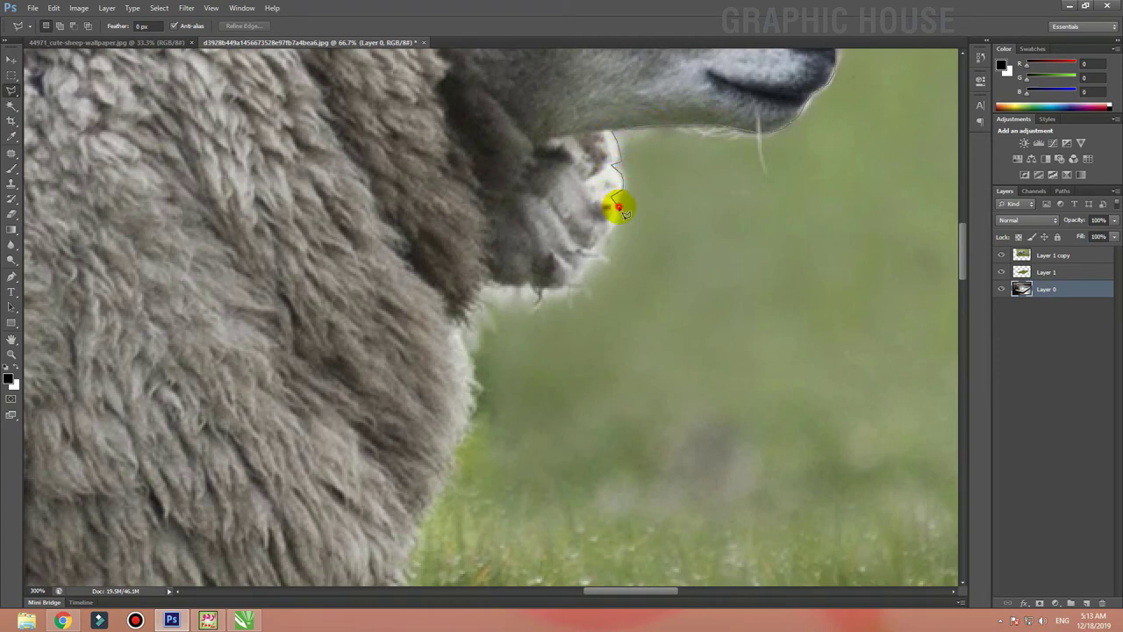
click(619, 216)
click(600, 230)
drag(570, 231, 531, 7)
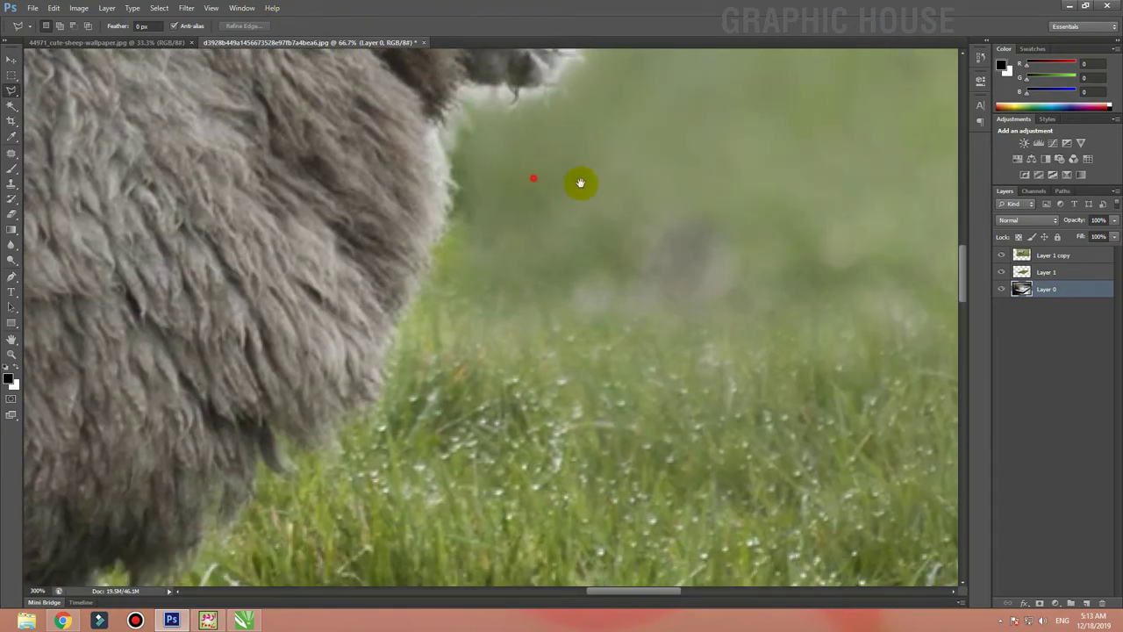
drag(577, 180, 734, 131)
drag(728, 75, 747, 237)
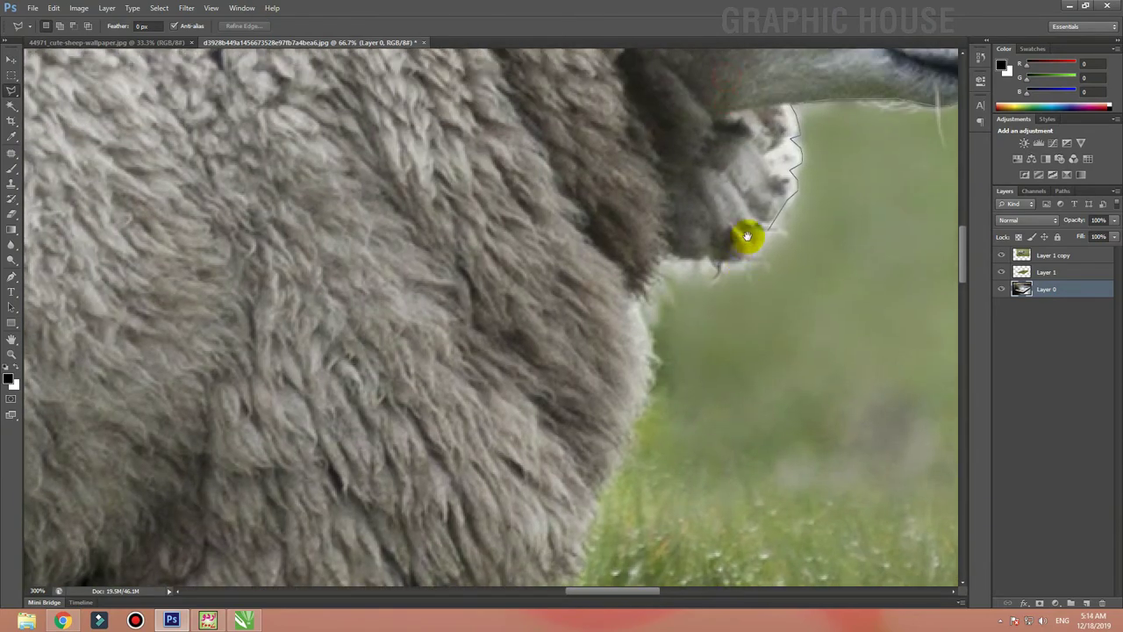
Step: Finish the chin edge and continue down the sheep's side
click(779, 221)
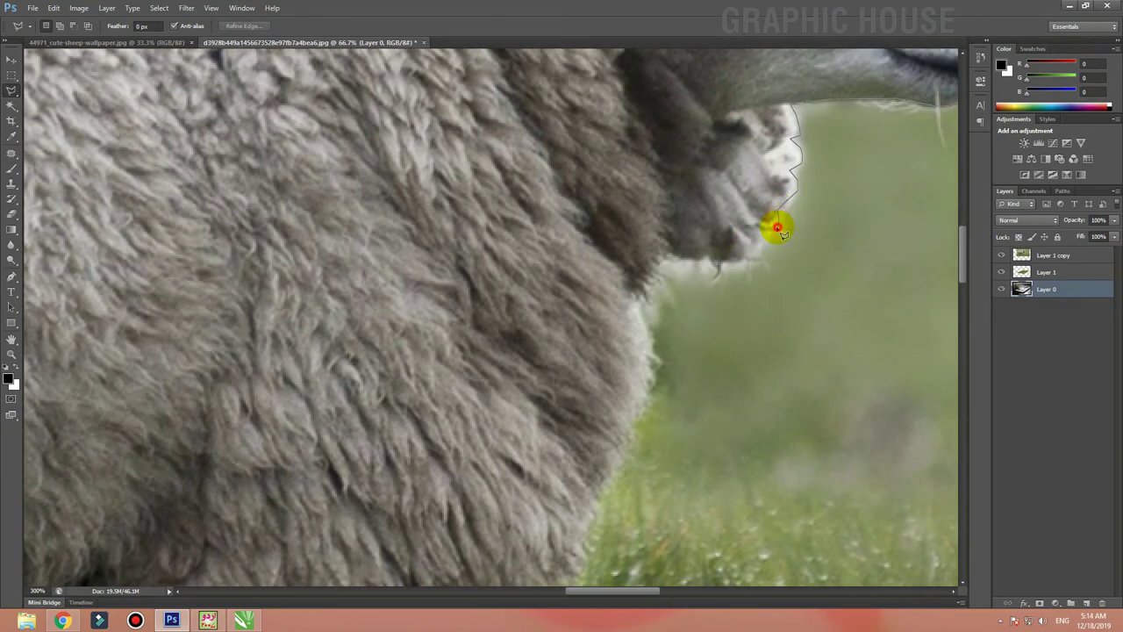
click(755, 231)
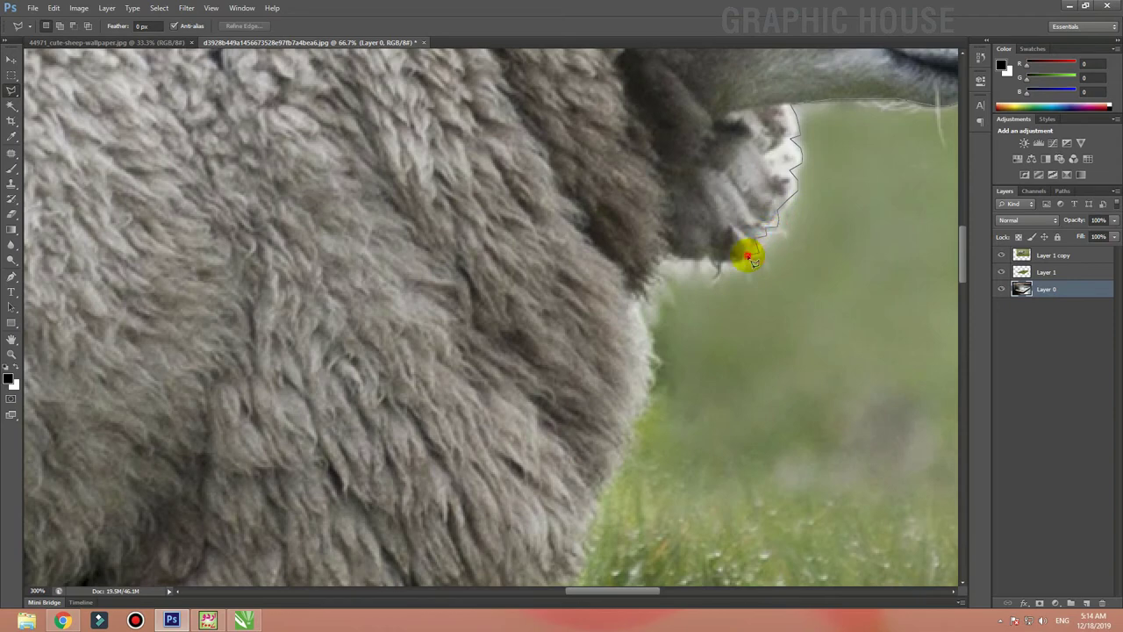
click(725, 257)
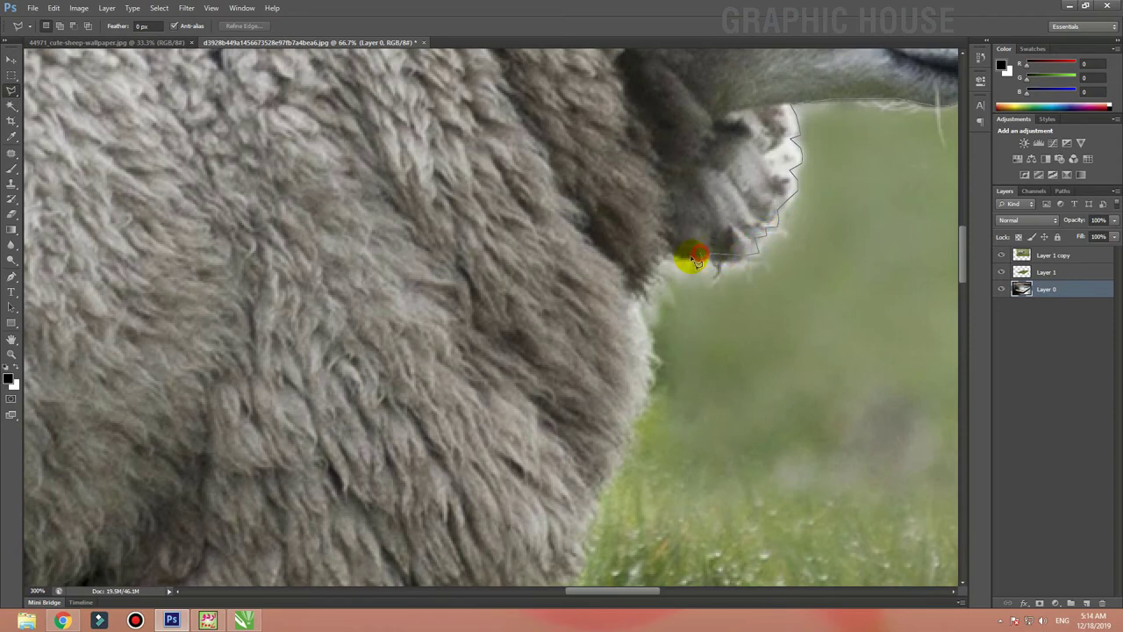
click(652, 269)
drag(652, 291, 654, 141)
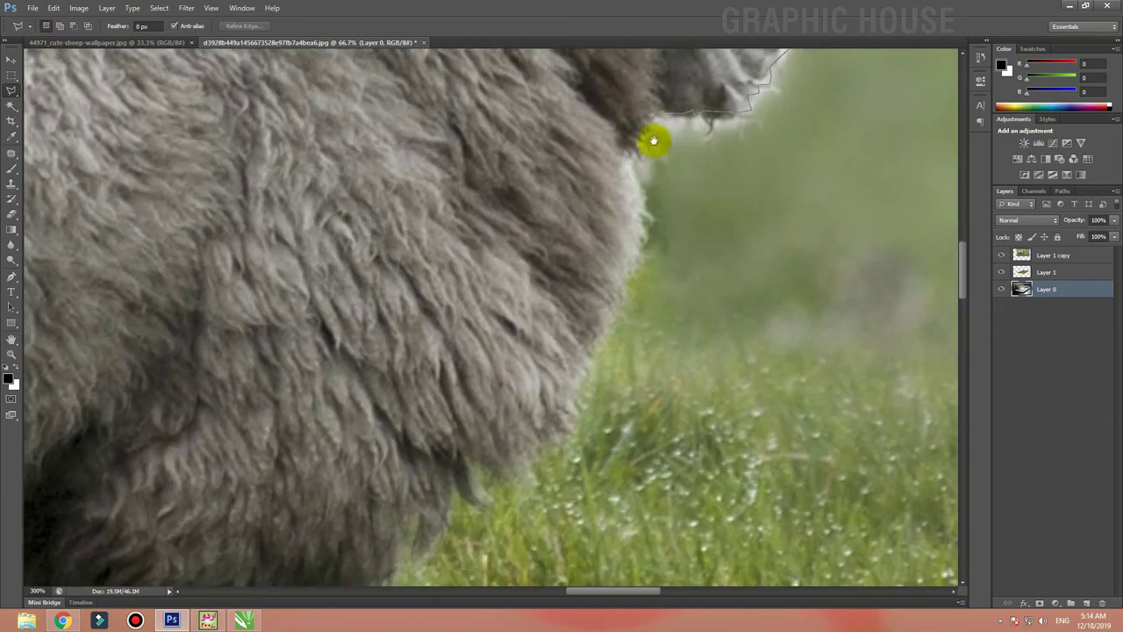
click(634, 156)
click(638, 217)
Step: Trace the fleece edge down toward the sheep's legs
drag(669, 107, 702, 35)
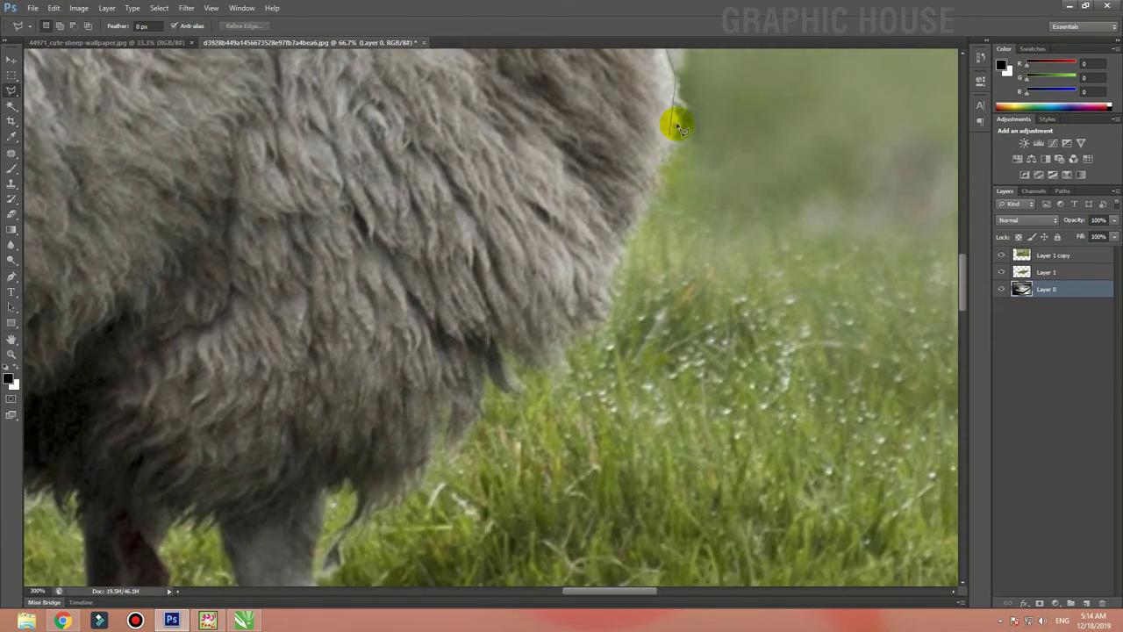
click(667, 159)
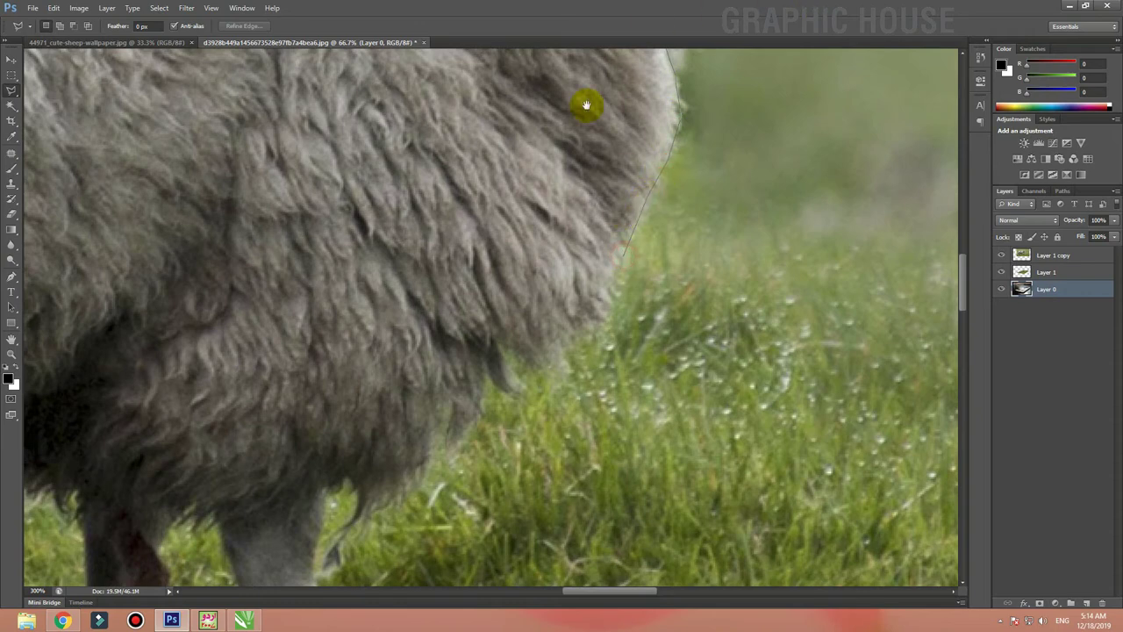
click(605, 284)
drag(570, 341, 781, 175)
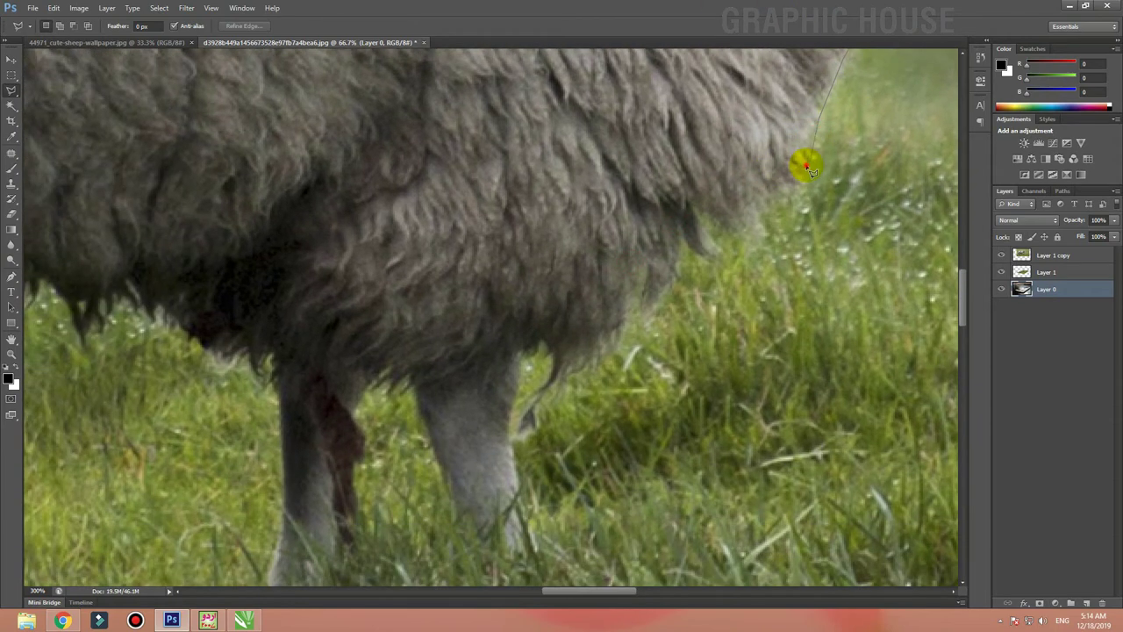
click(780, 186)
click(765, 206)
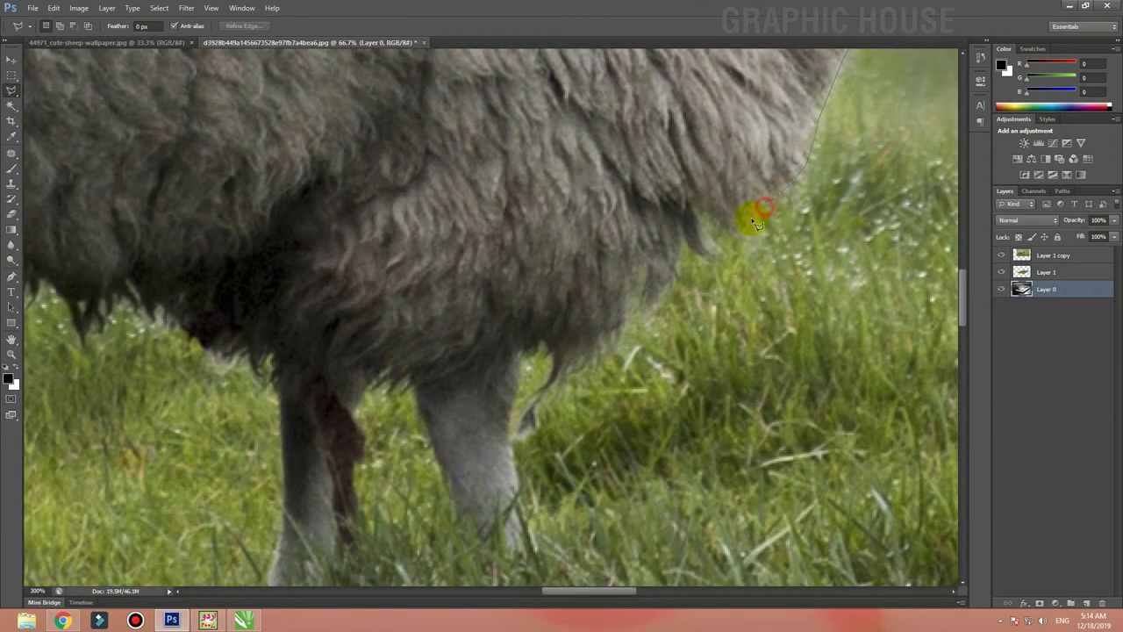
click(697, 209)
click(709, 242)
drag(720, 252, 710, 260)
Step: Run the outline past the belly and legs, close it, and zoom out
click(672, 261)
click(672, 288)
click(626, 304)
drag(670, 174, 728, 7)
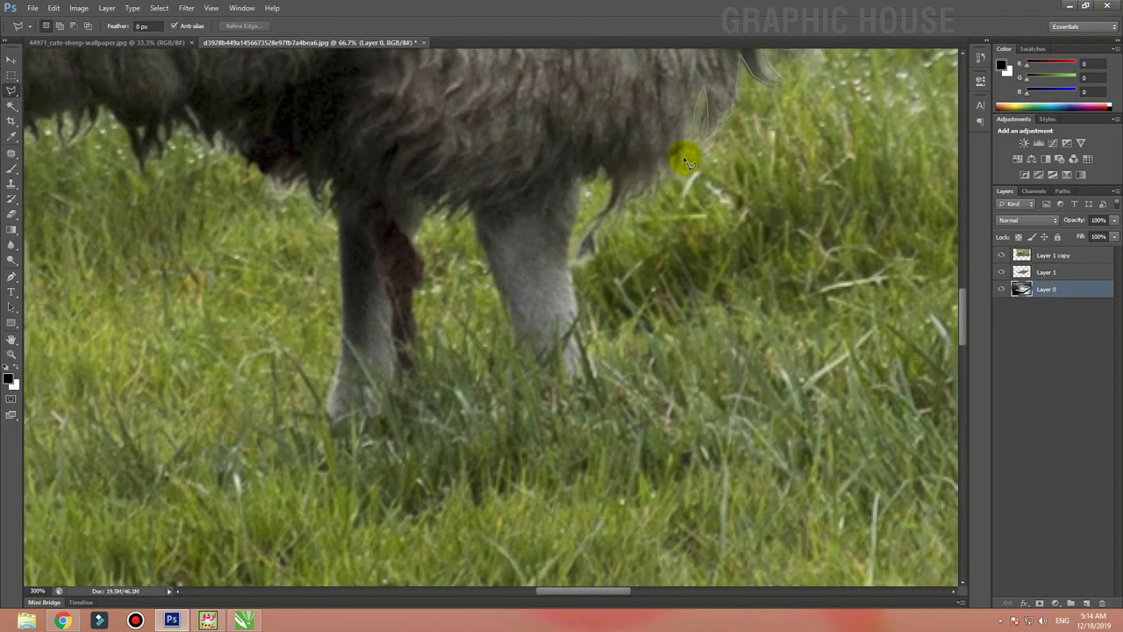
click(670, 172)
click(600, 265)
scroll(697, 201, down, 2)
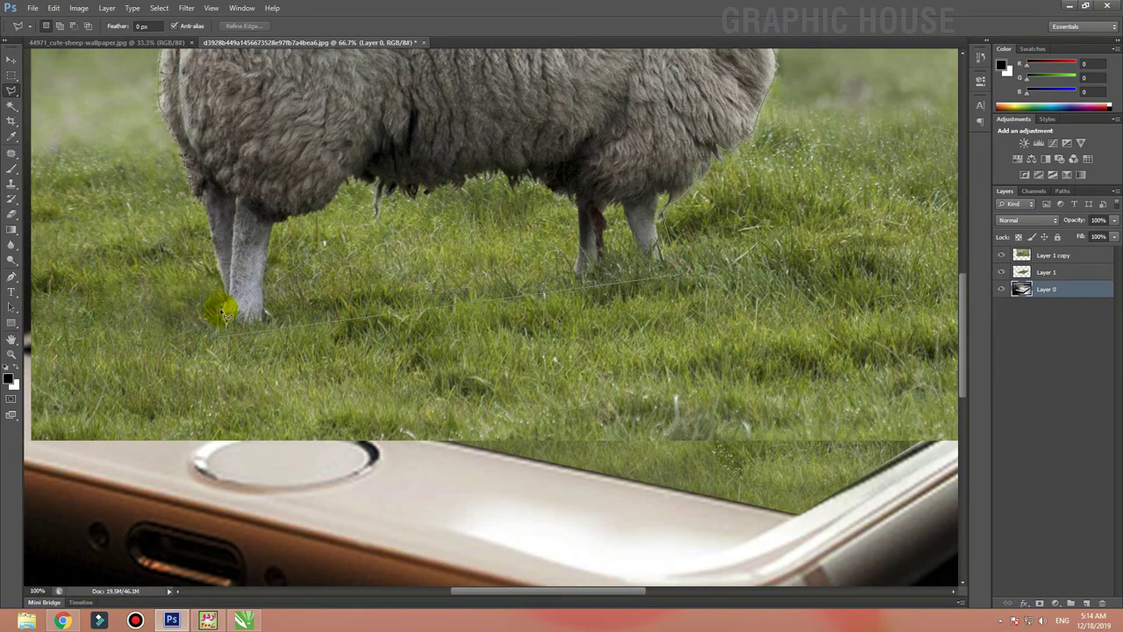
click(227, 300)
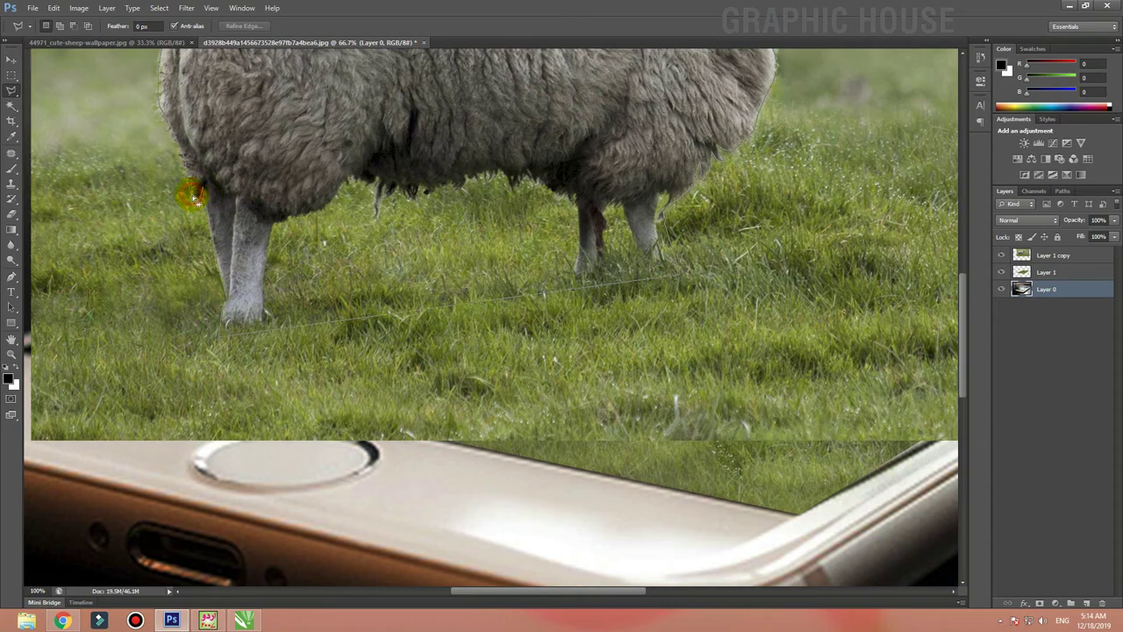
key(ctrl+minus)
key(ctrl+minus)
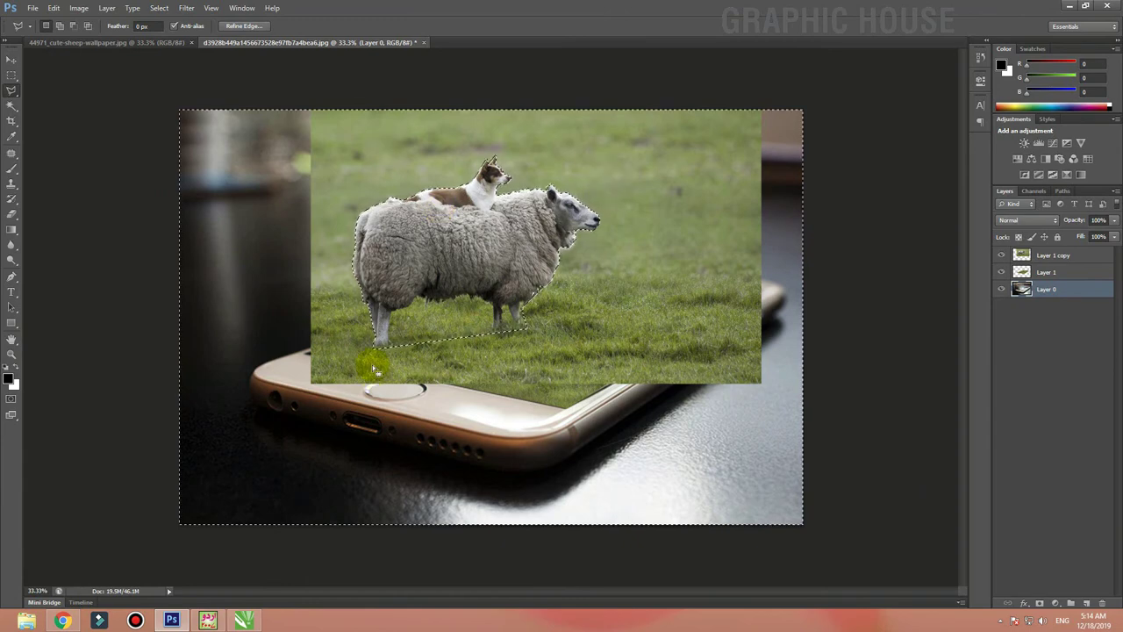
Step: Invert the selection and delete the surroundings on Layer 1 copy, then deselect
key(ctrl+shift+i)
key(Delete)
key(ctrl+z)
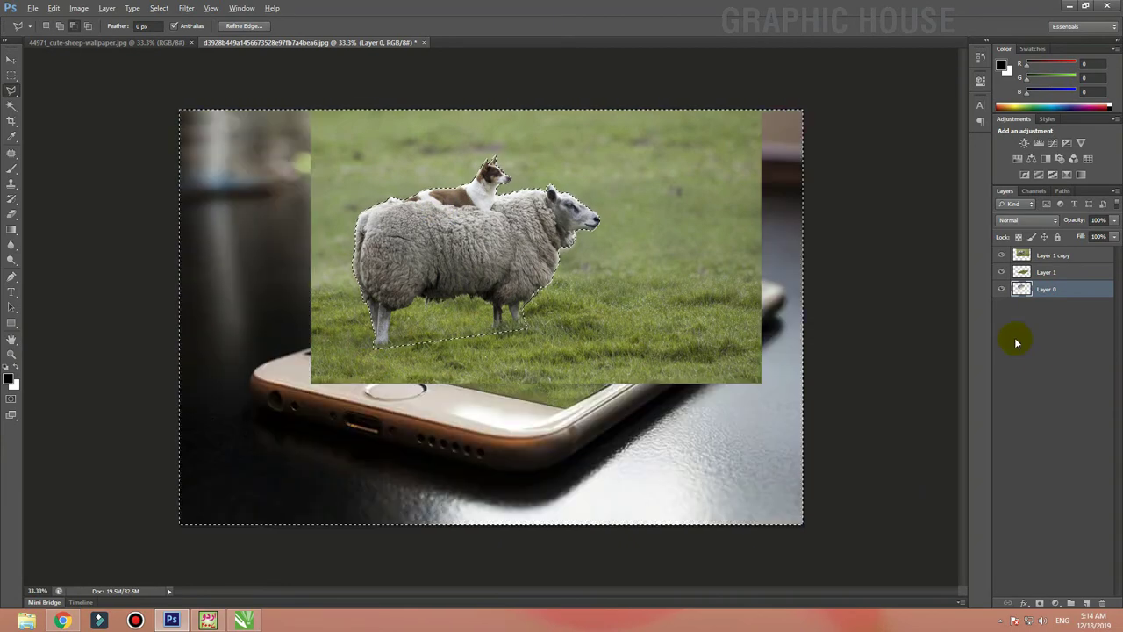
click(1022, 254)
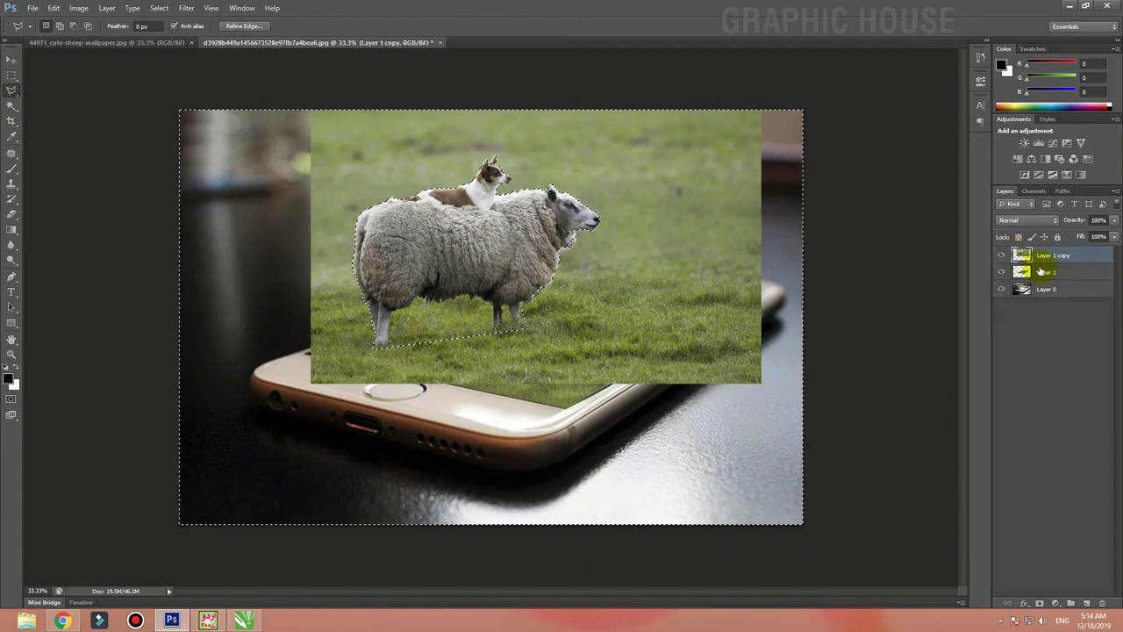
key(Delete)
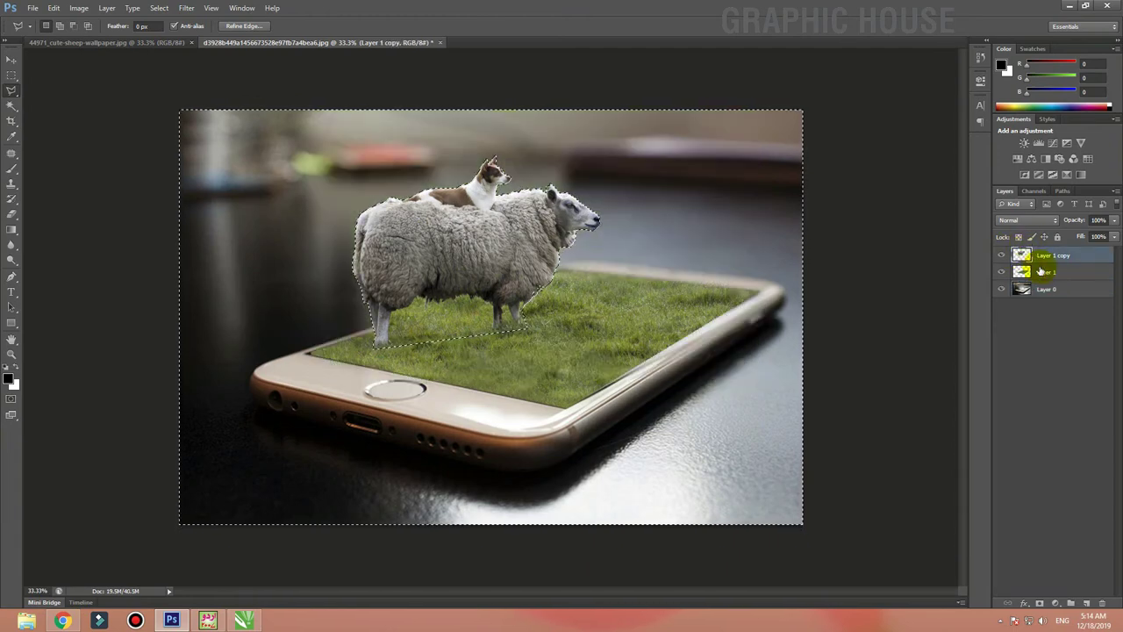
key(ctrl+d)
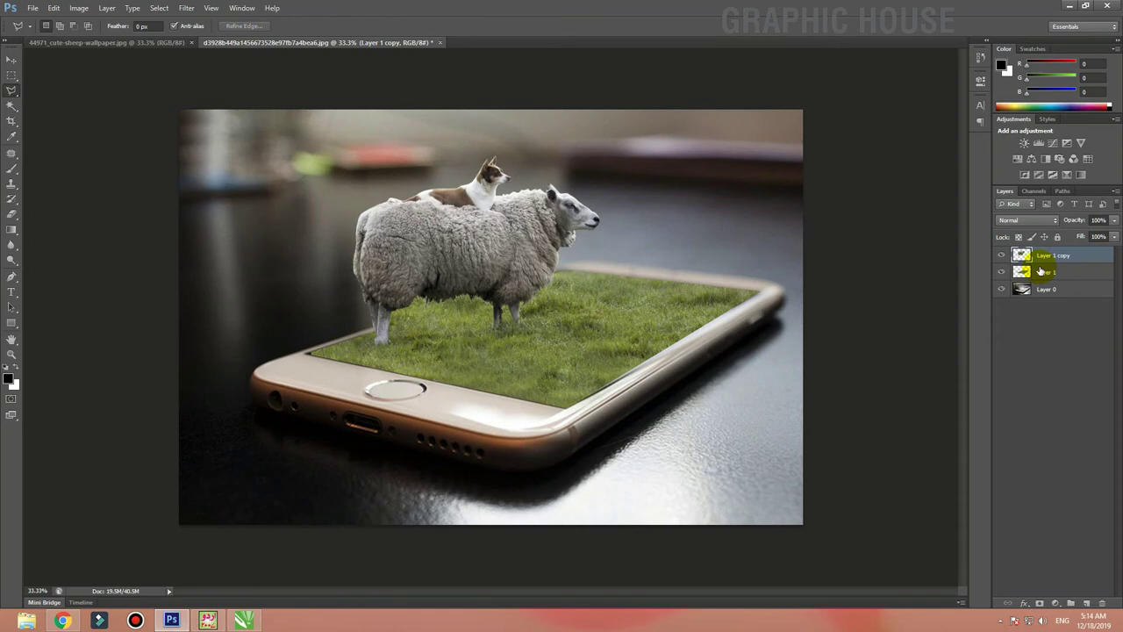
Step: Try repositioning the cutout with Move, a top-strip marquee and Crop, leaving it in place
click(13, 60)
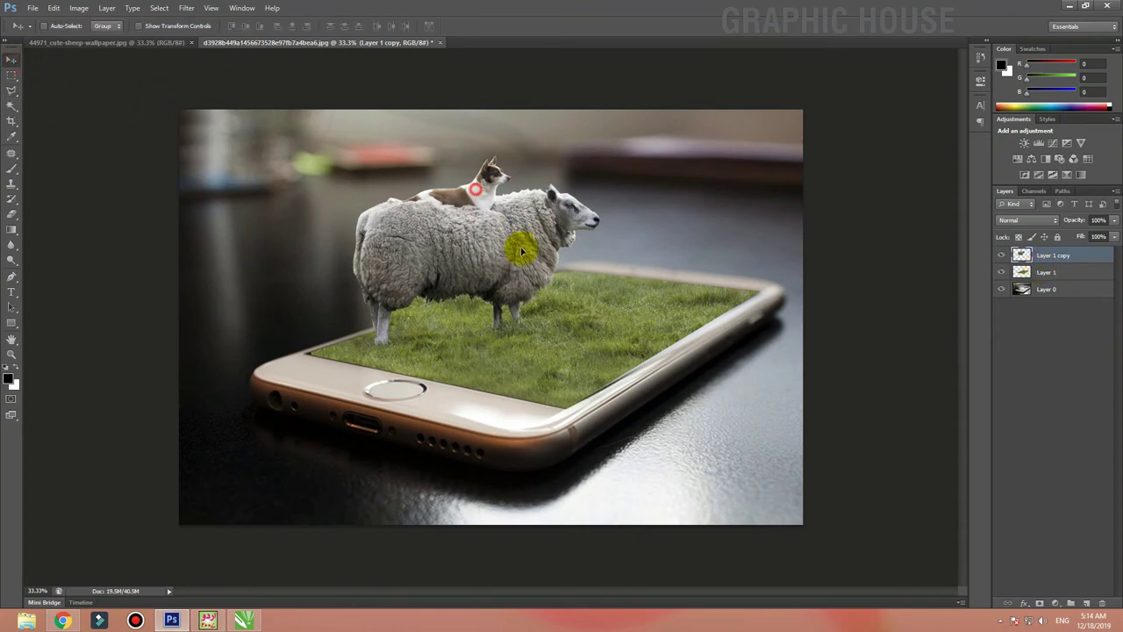
drag(522, 250, 506, 248)
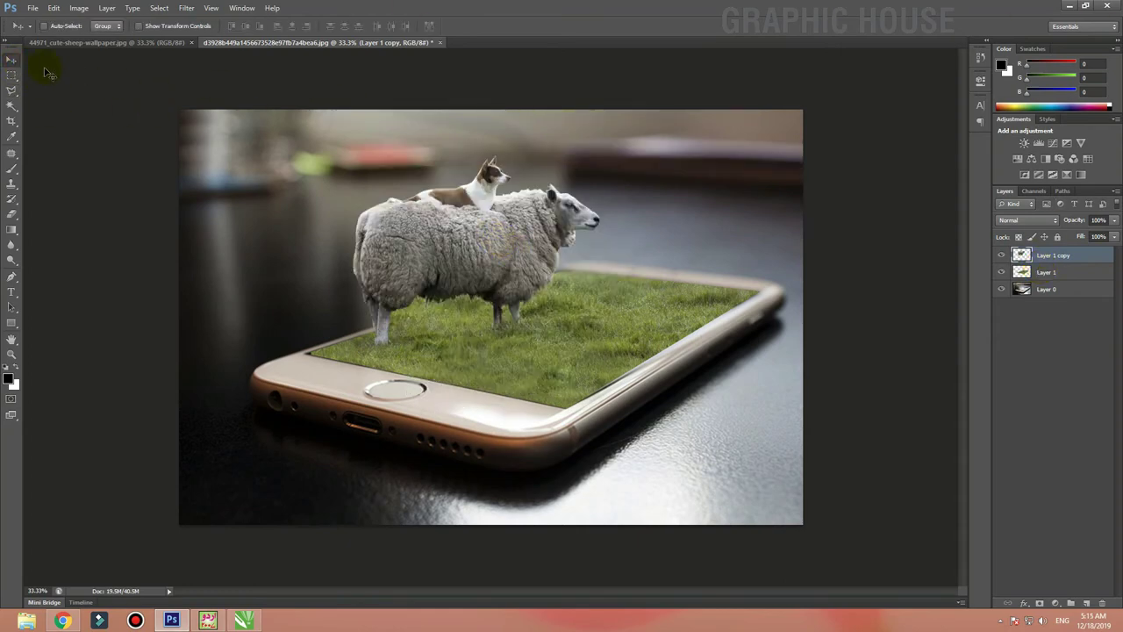
click(11, 76)
drag(94, 62, 898, 150)
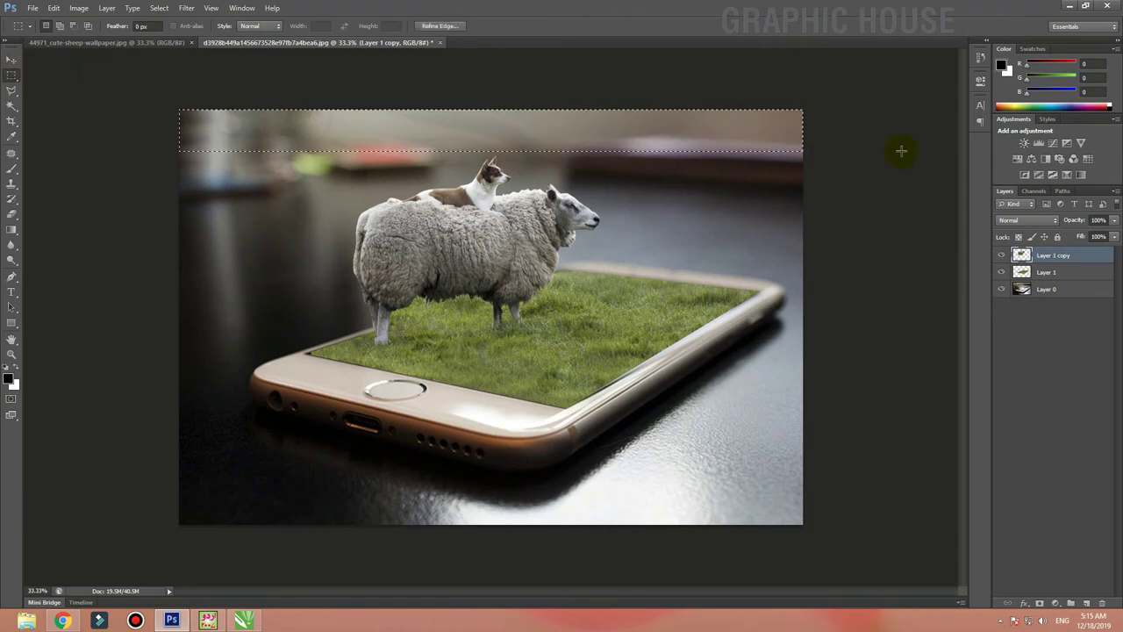
click(13, 60)
drag(501, 271, 521, 296)
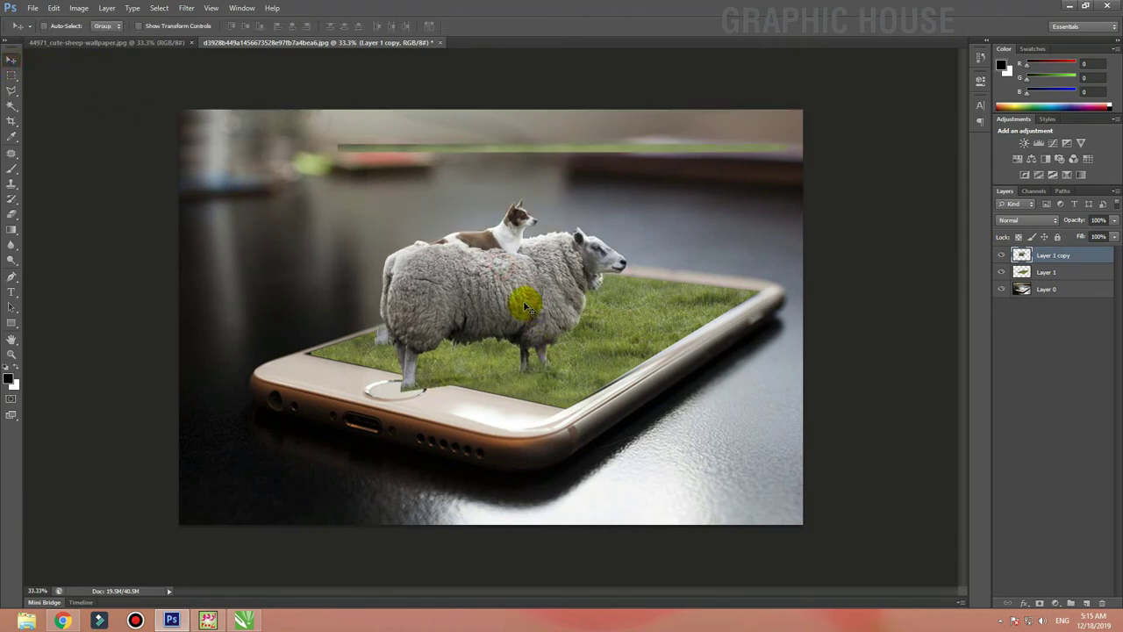
key(ctrl+z)
key(c)
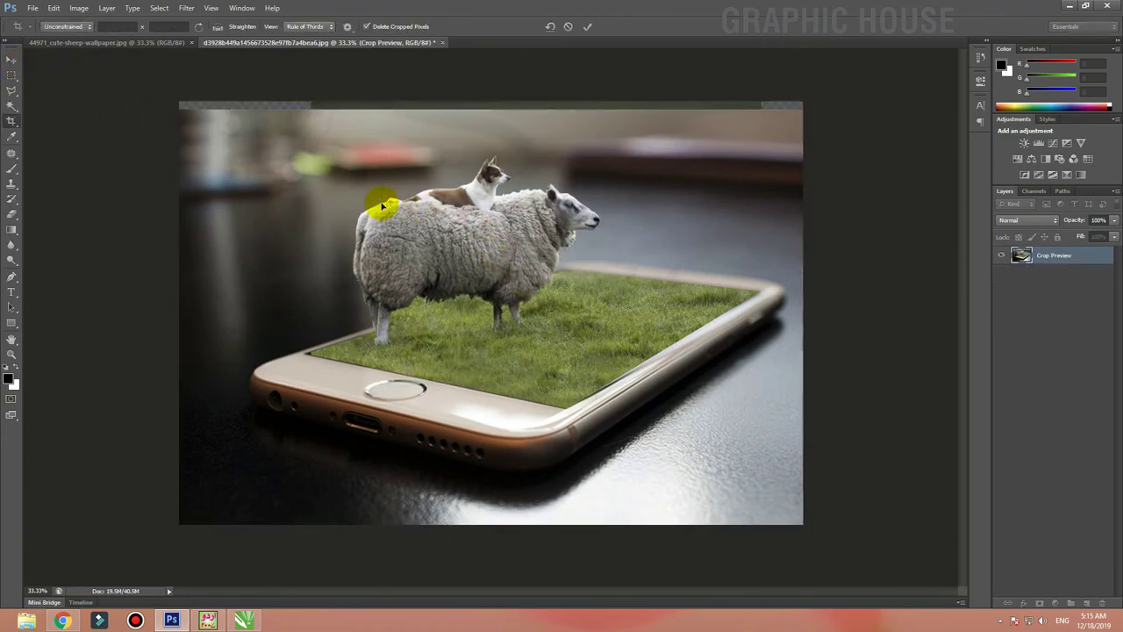
click(12, 59)
drag(561, 298, 586, 309)
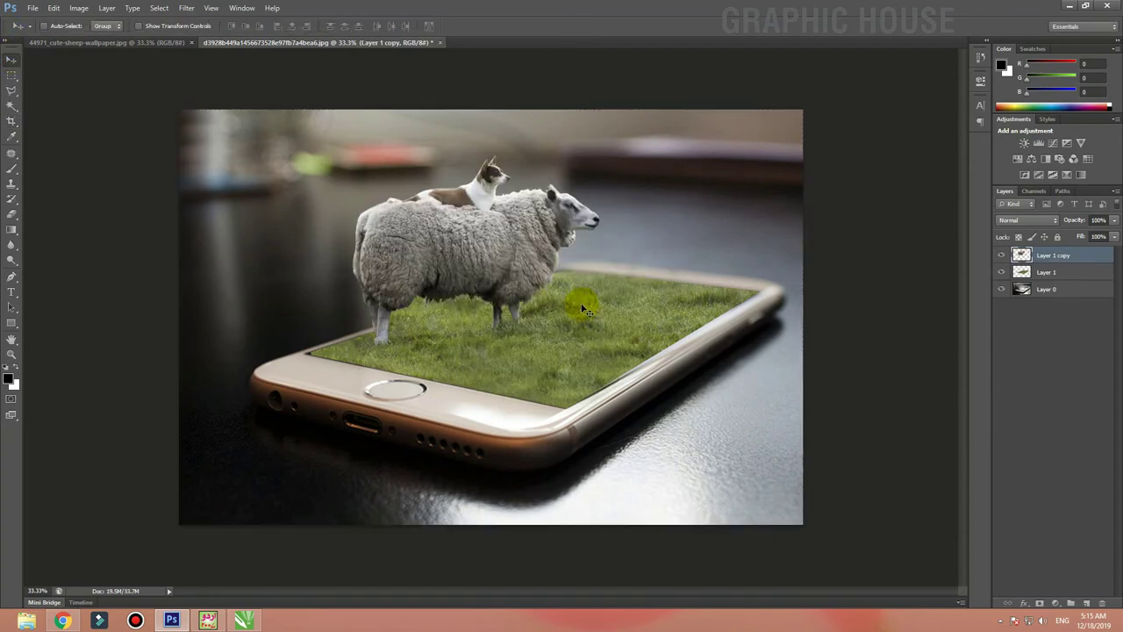
Step: Zoom in on the sheep and shift the cutout slightly on the grass
scroll(396, 299, up, 2)
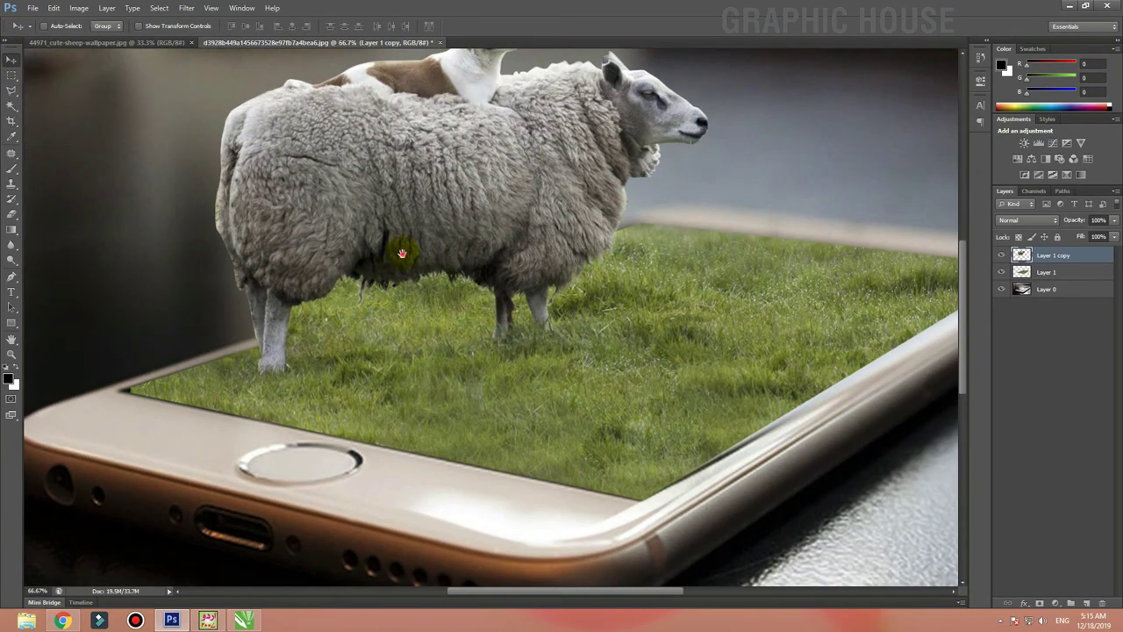
drag(401, 251, 406, 364)
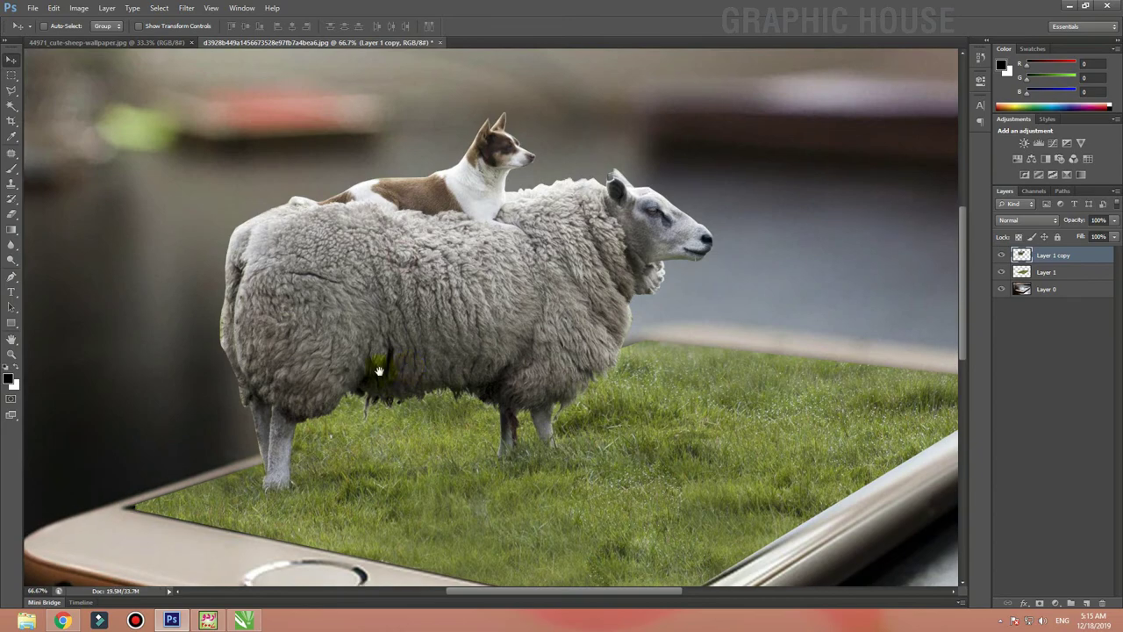
drag(318, 357, 327, 430)
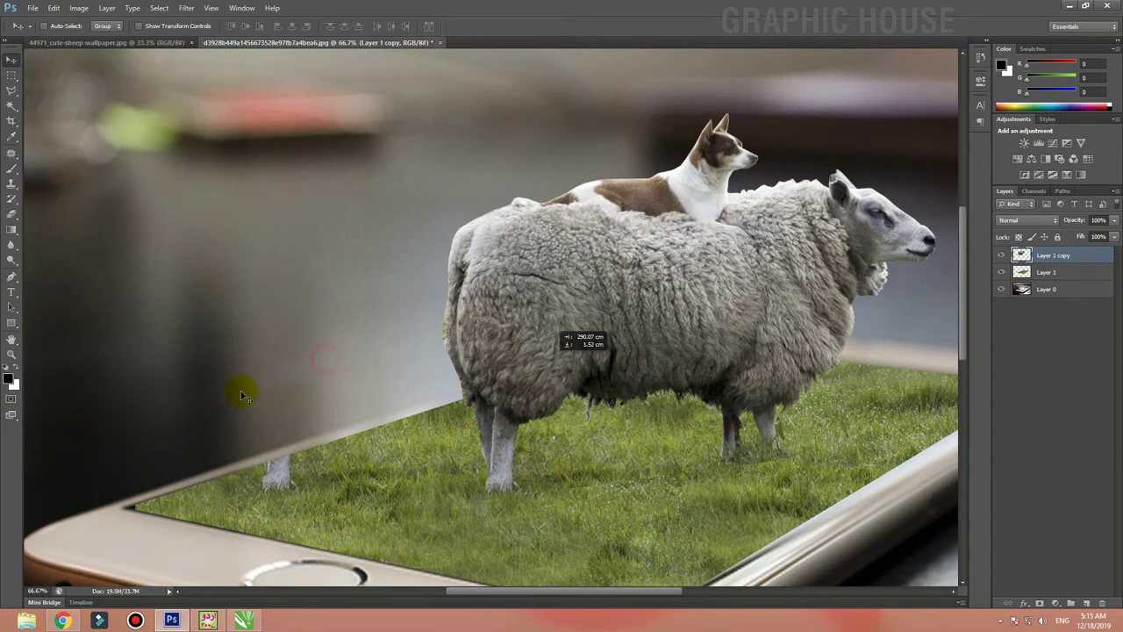
scroll(327, 430, up, 1)
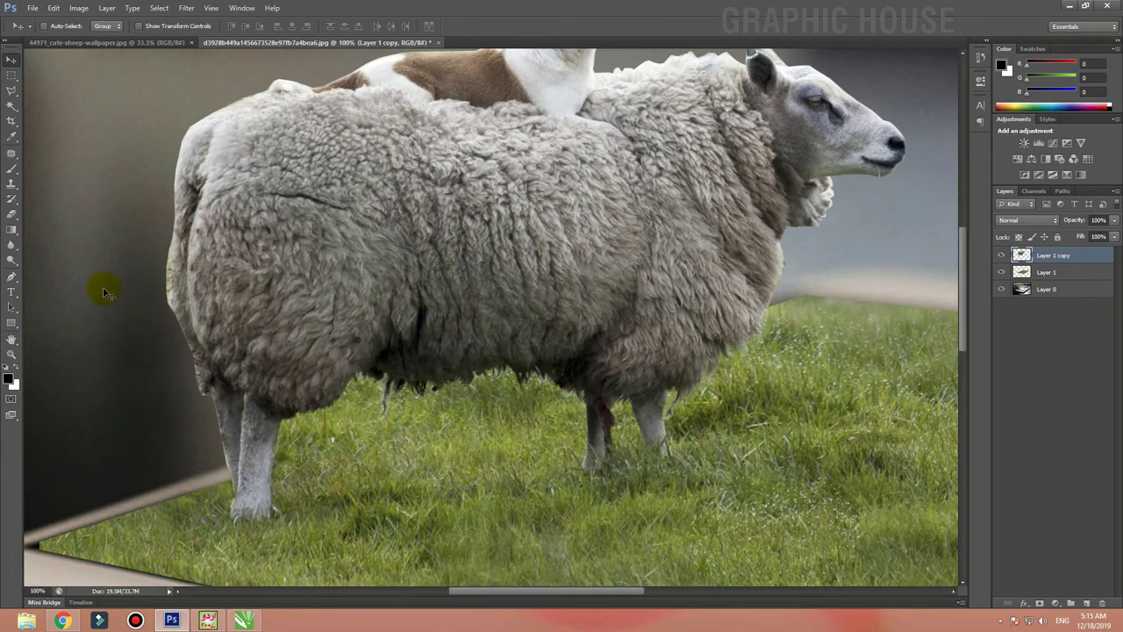
click(11, 76)
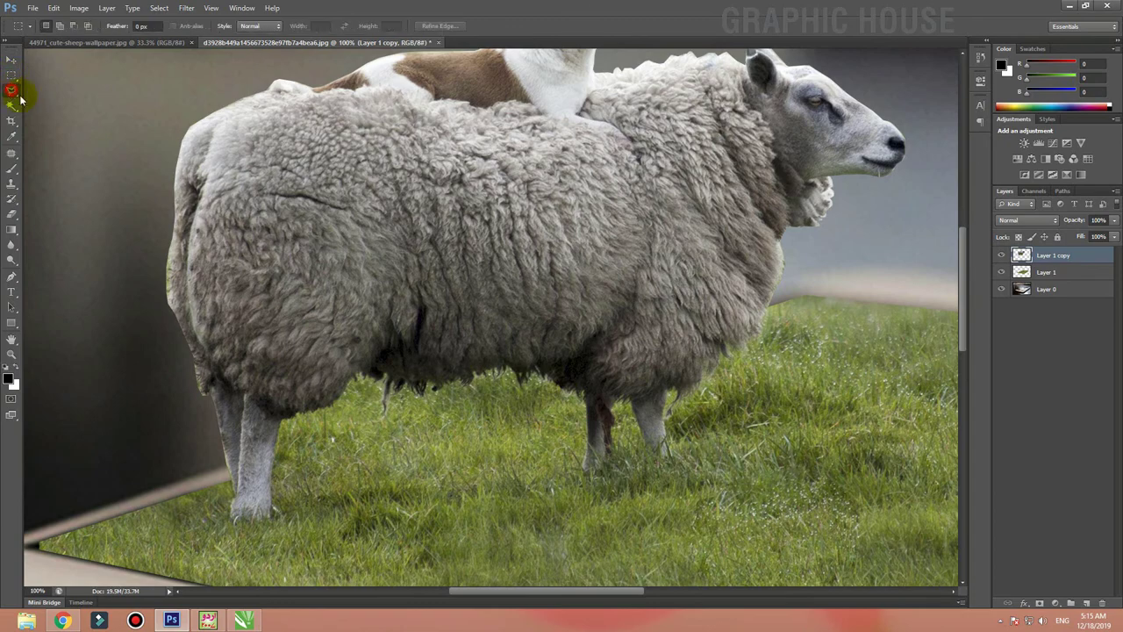
Step: Delete the stray grass outlined under the sheep's belly and legs, deselect, and zoom out
click(11, 91)
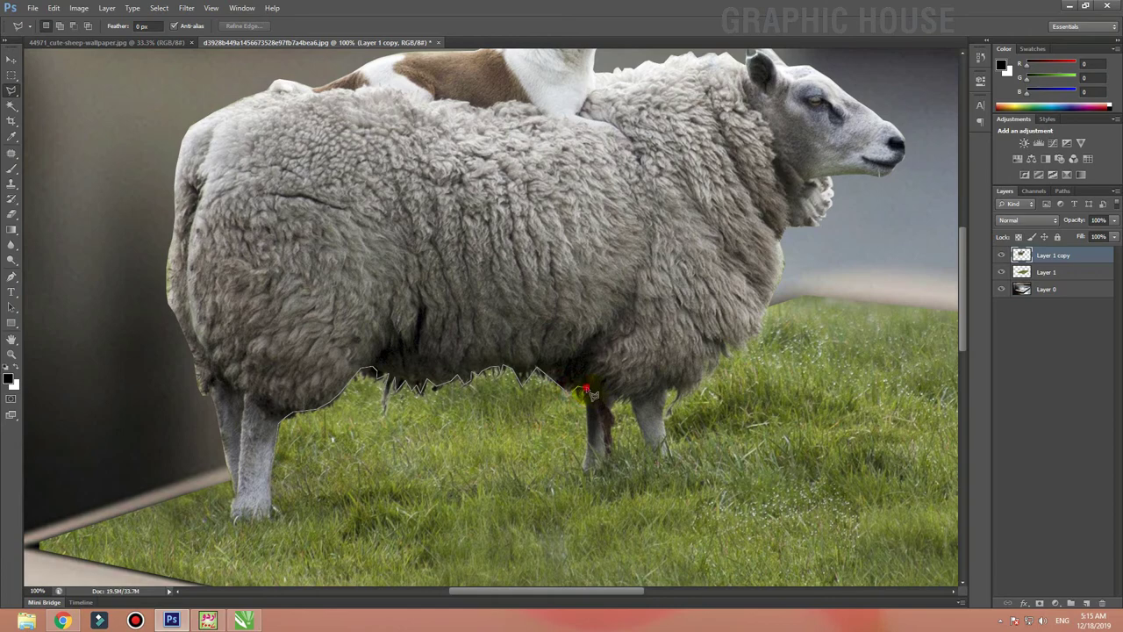
click(585, 467)
double_click(276, 517)
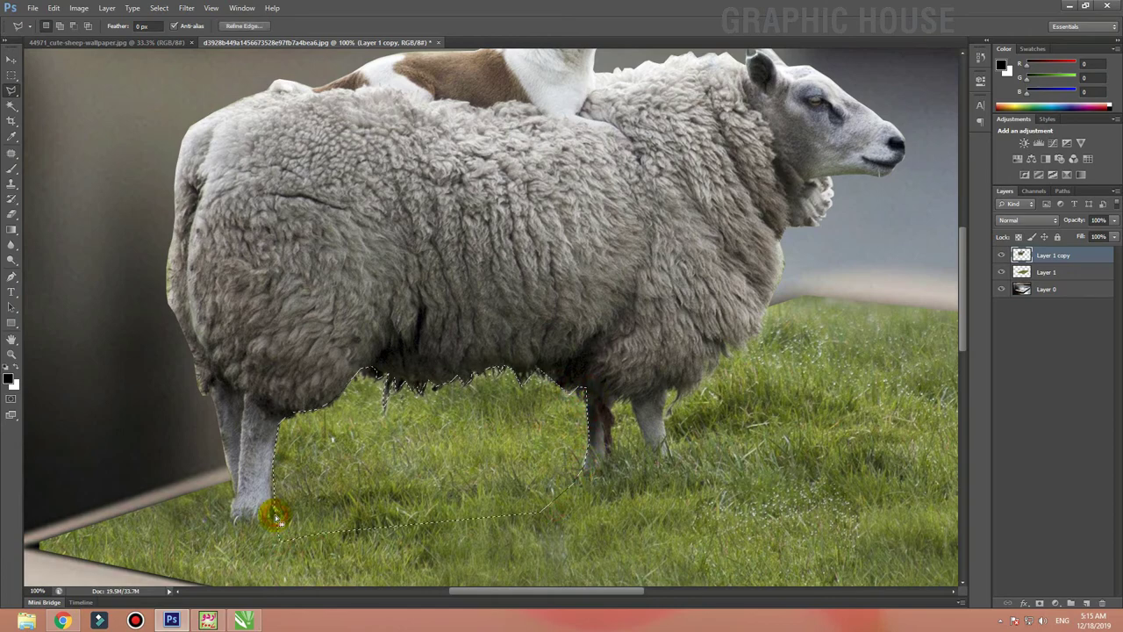
key(Delete)
key(ctrl+d)
key(ctrl+minus)
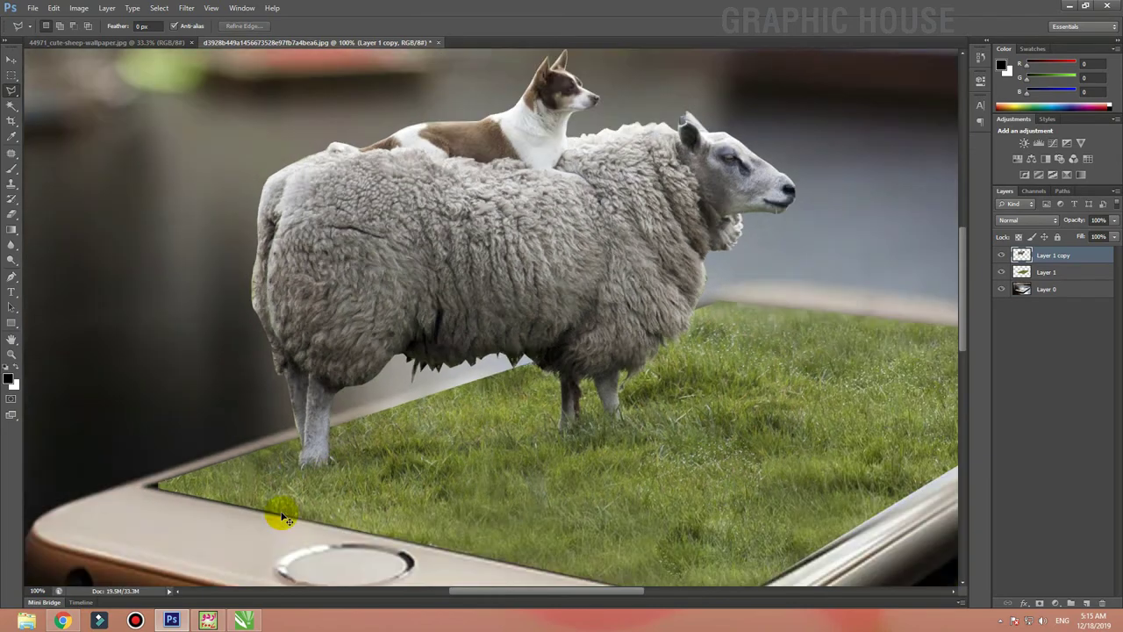
key(ctrl+minus)
key(ctrl+minus)
key(ctrl+minus)
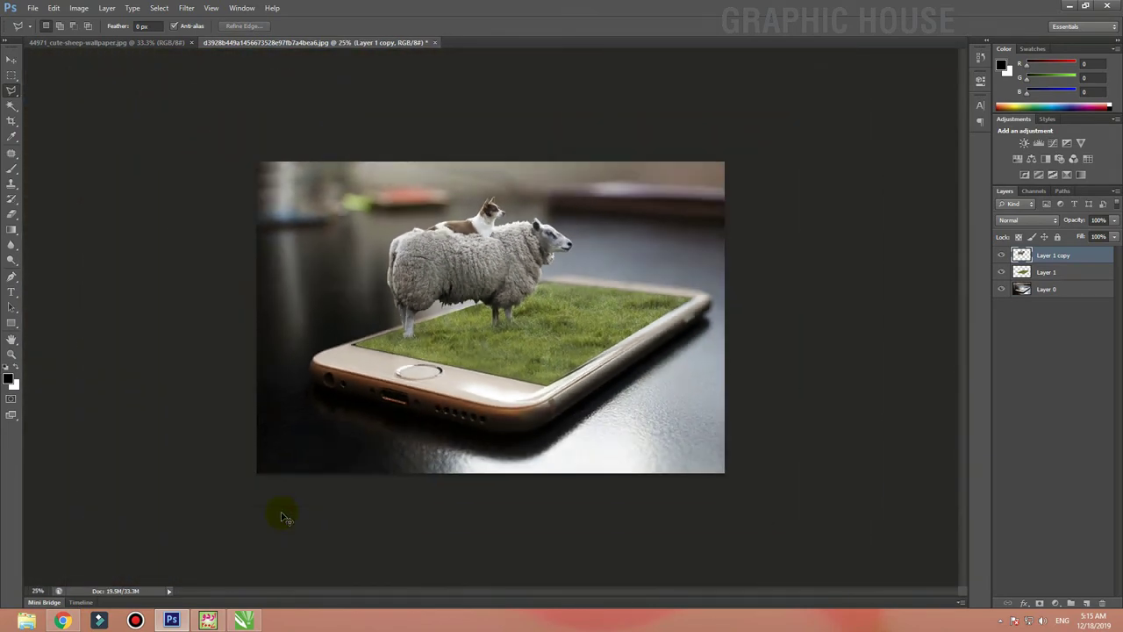
key(ctrl+plus)
key(ctrl+plus)
key(ctrl+minus)
key(ctrl+plus)
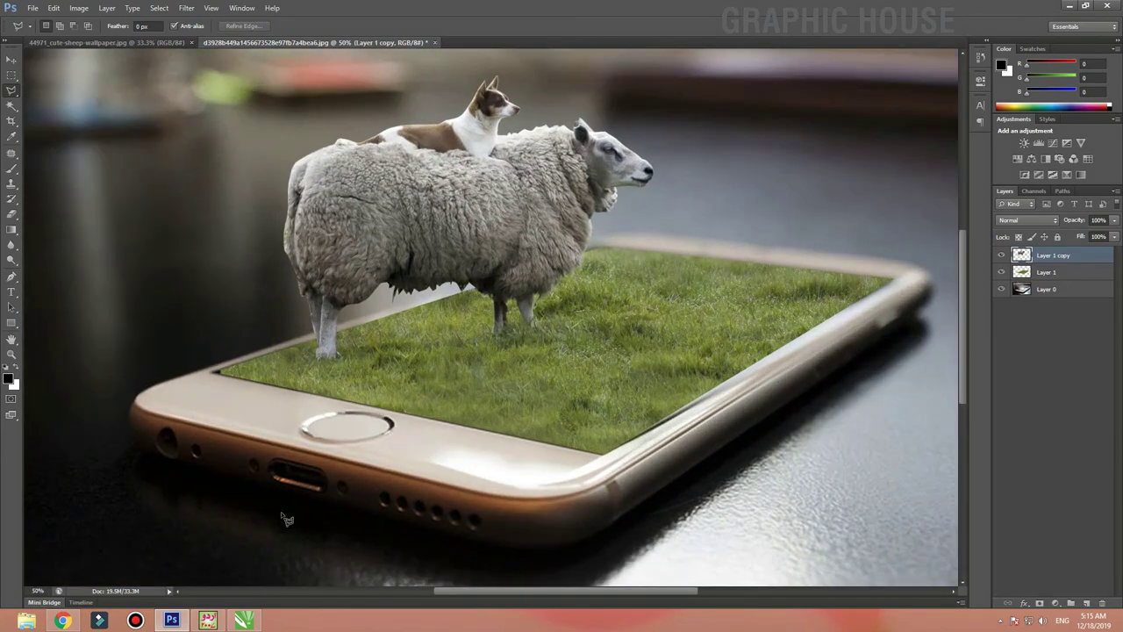
click(478, 200)
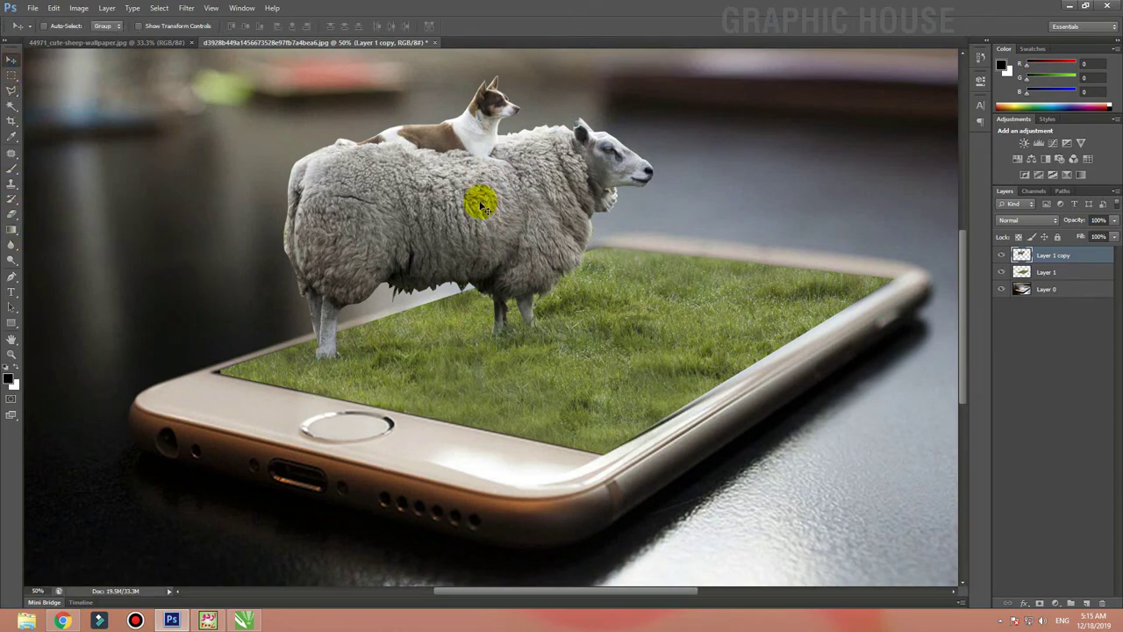
key(Tab)
key(ctrl+minus)
key(Tab)
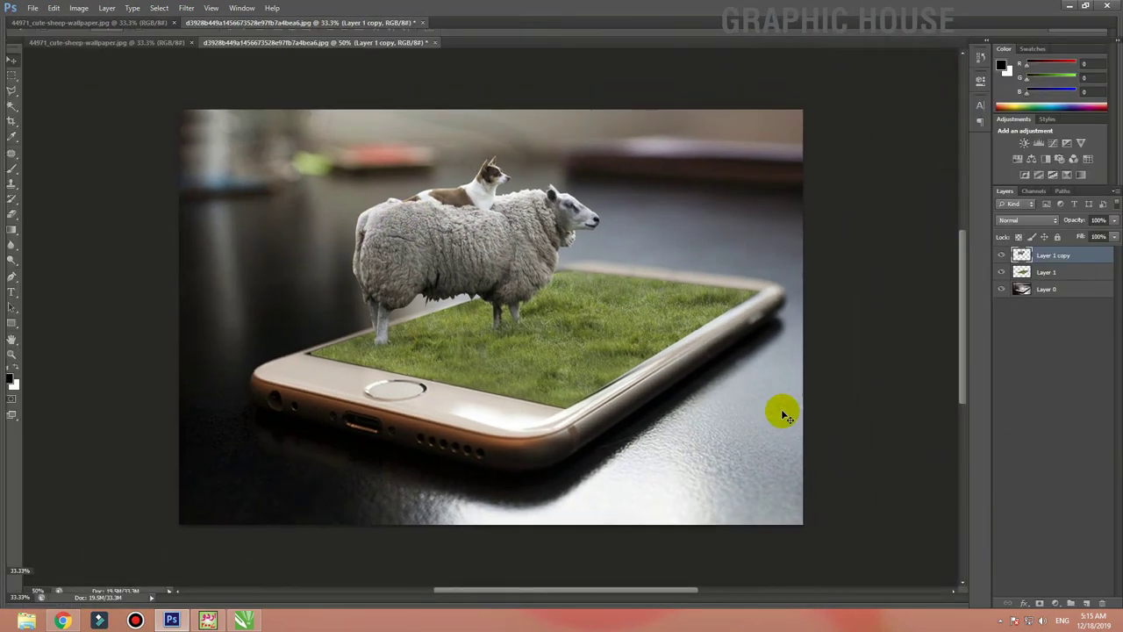
click(608, 334)
drag(610, 336, 787, 298)
key(ctrl+z)
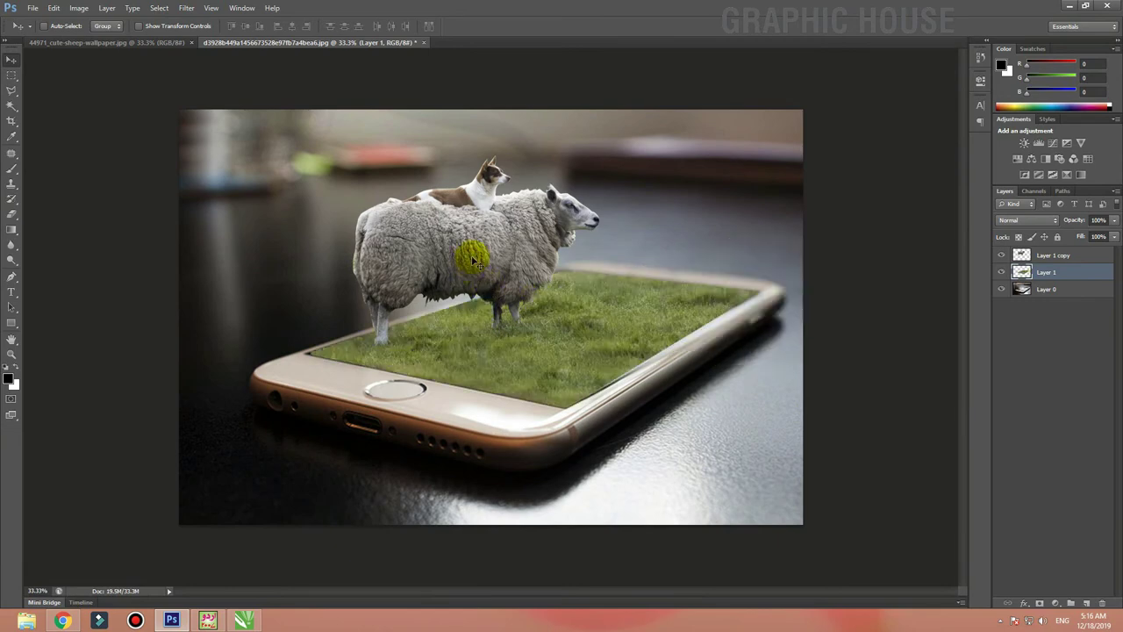
drag(477, 251, 597, 187)
key(ctrl+z)
ctrl+click(449, 428)
drag(355, 424, 326, 414)
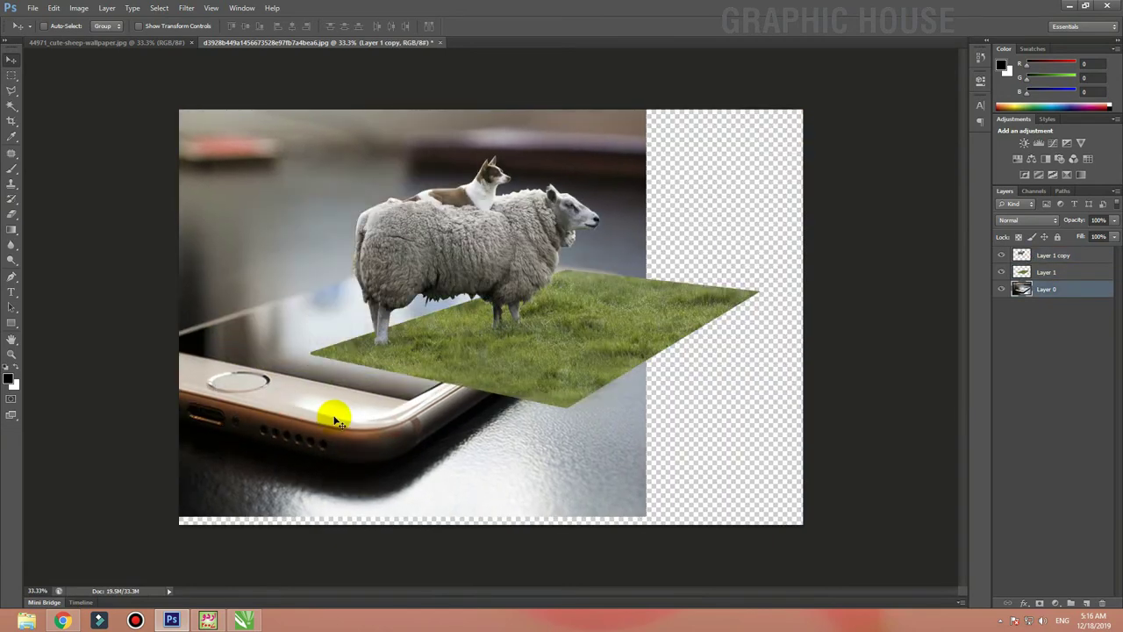
key(ctrl+z)
drag(647, 301, 690, 327)
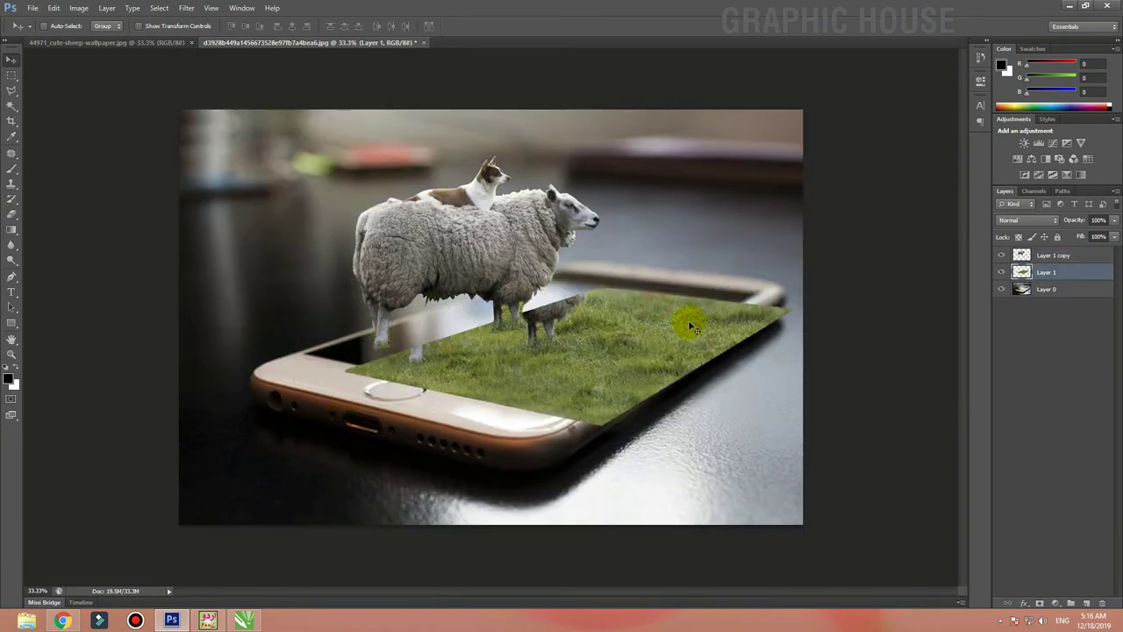
key(ctrl+z)
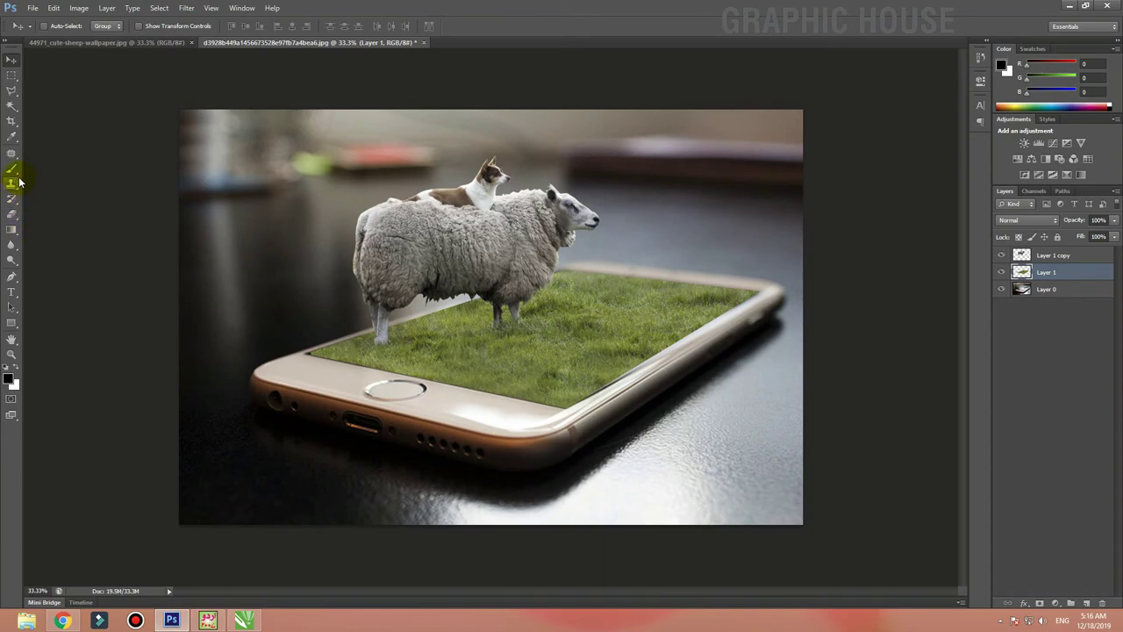
Step: Outline the grass and phone area right of the sheep's head with the Polygonal Lasso
right_click(12, 91)
click(48, 104)
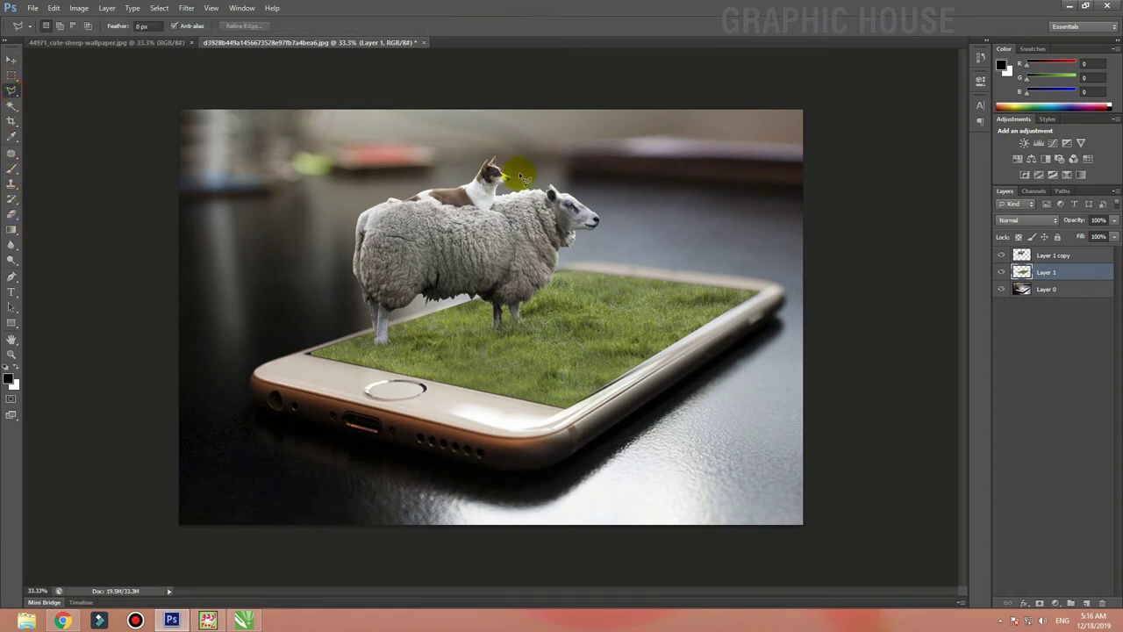
click(775, 286)
click(738, 277)
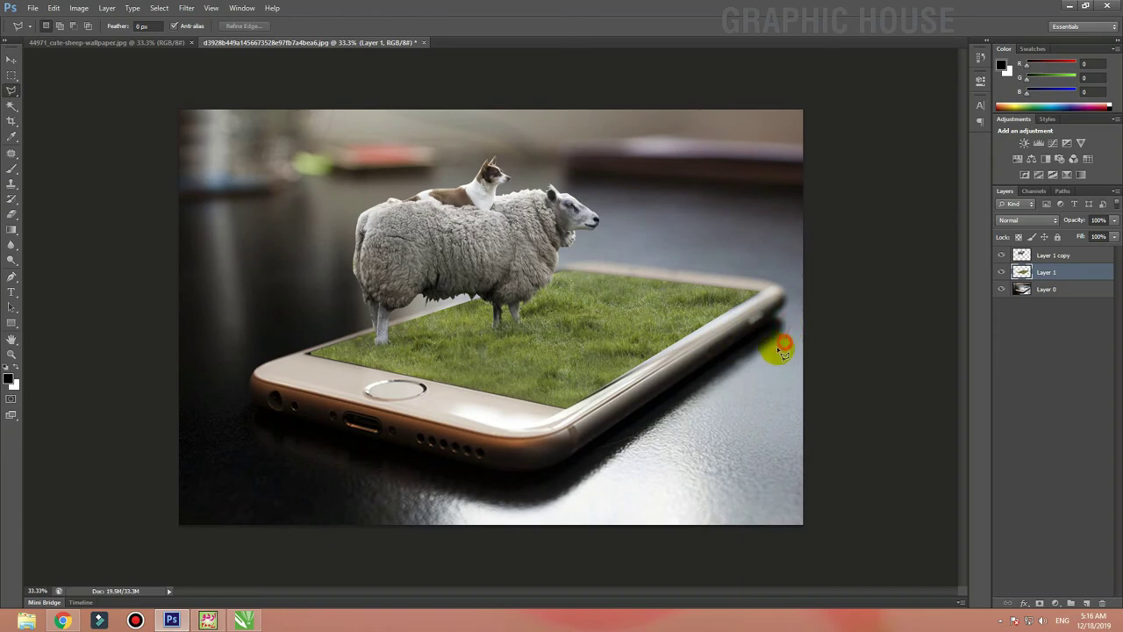
click(682, 343)
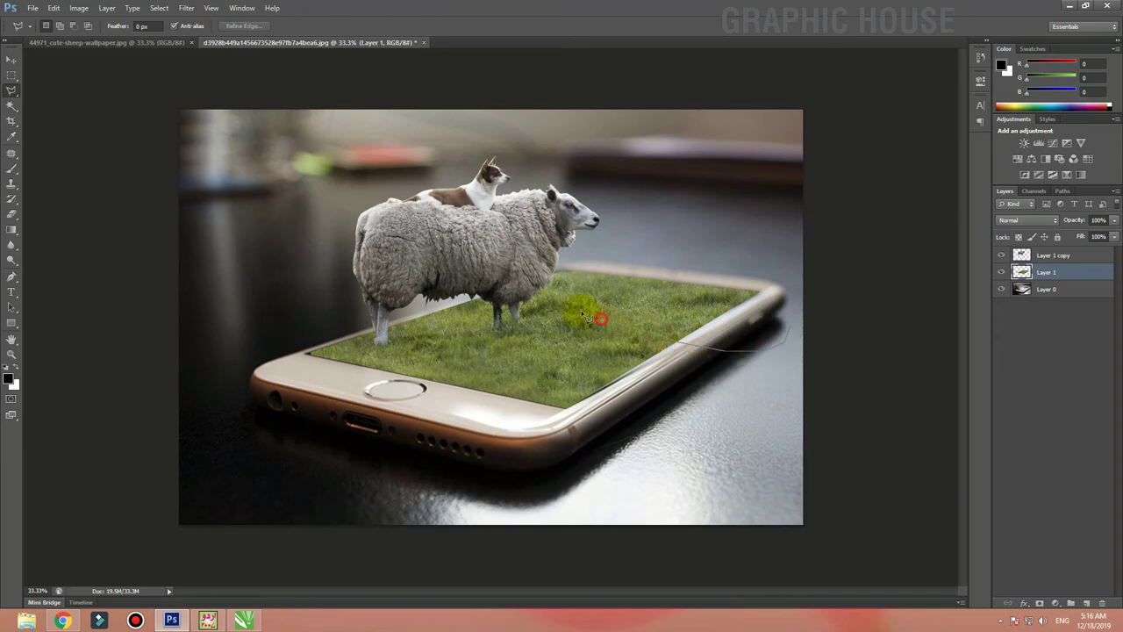
mouse_move(553, 300)
mouse_down()
mouse_move(514, 255)
mouse_move(509, 189)
mouse_move(562, 158)
mouse_move(756, 164)
mouse_up()
mouse_move(825, 197)
mouse_down()
mouse_move(826, 263)
mouse_move(785, 338)
mouse_up()
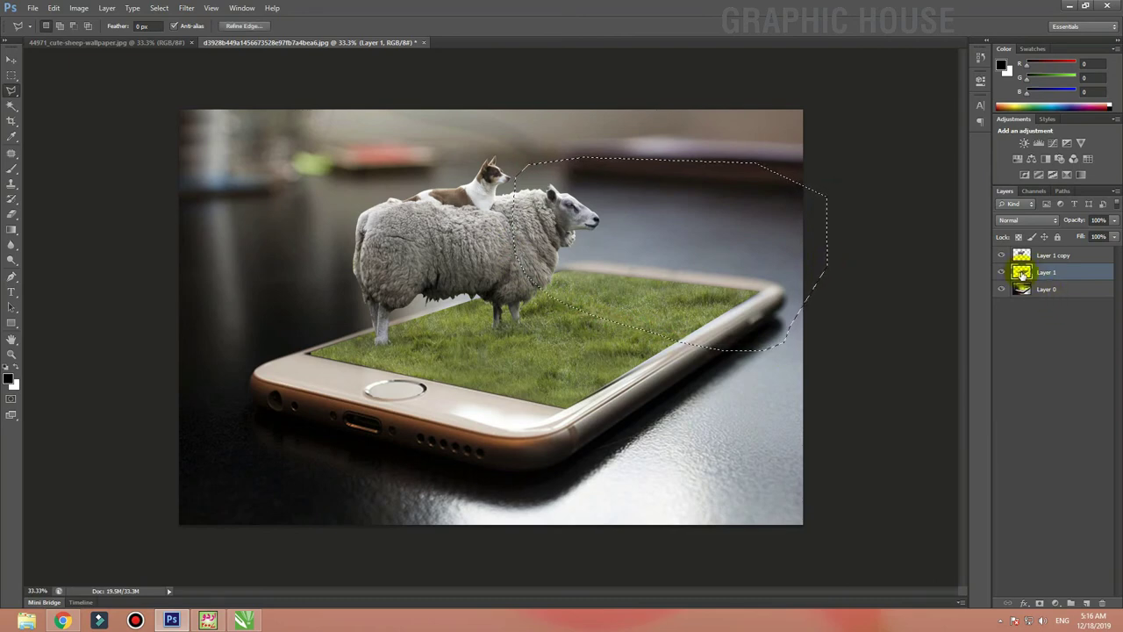
Step: Feather the selection with a 30-pixel radius
key(shift+F6)
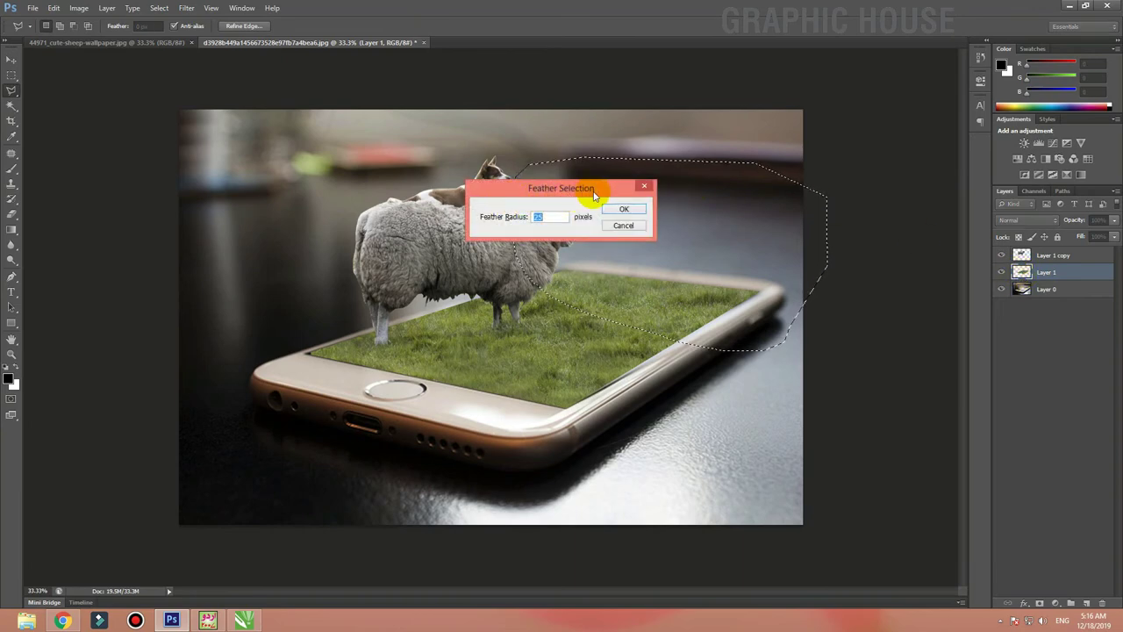
text(30)
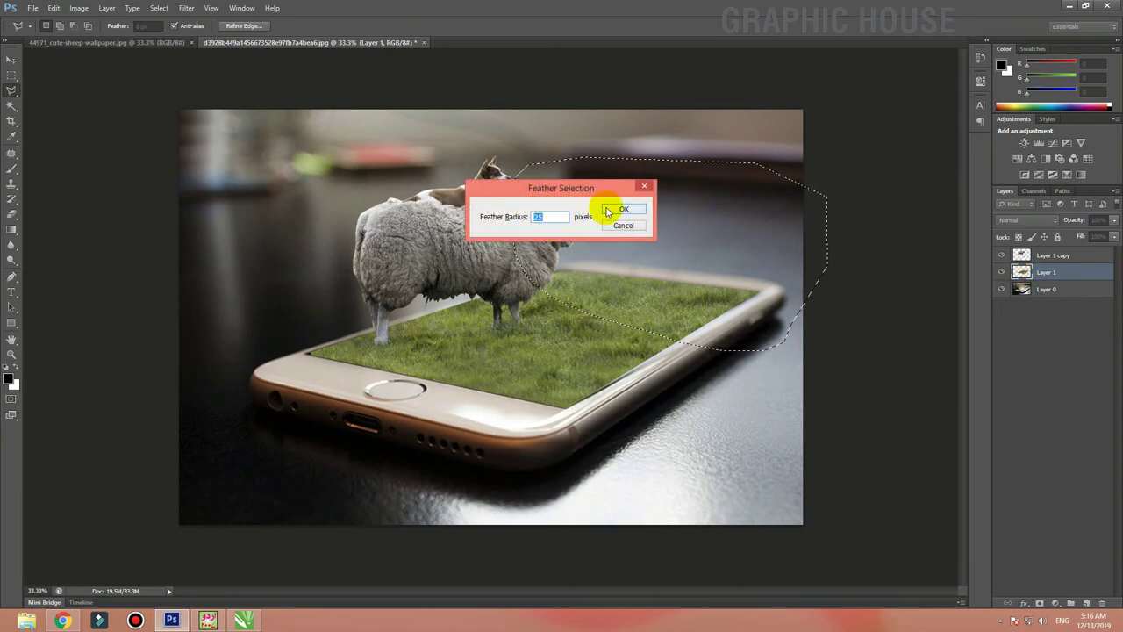
click(617, 210)
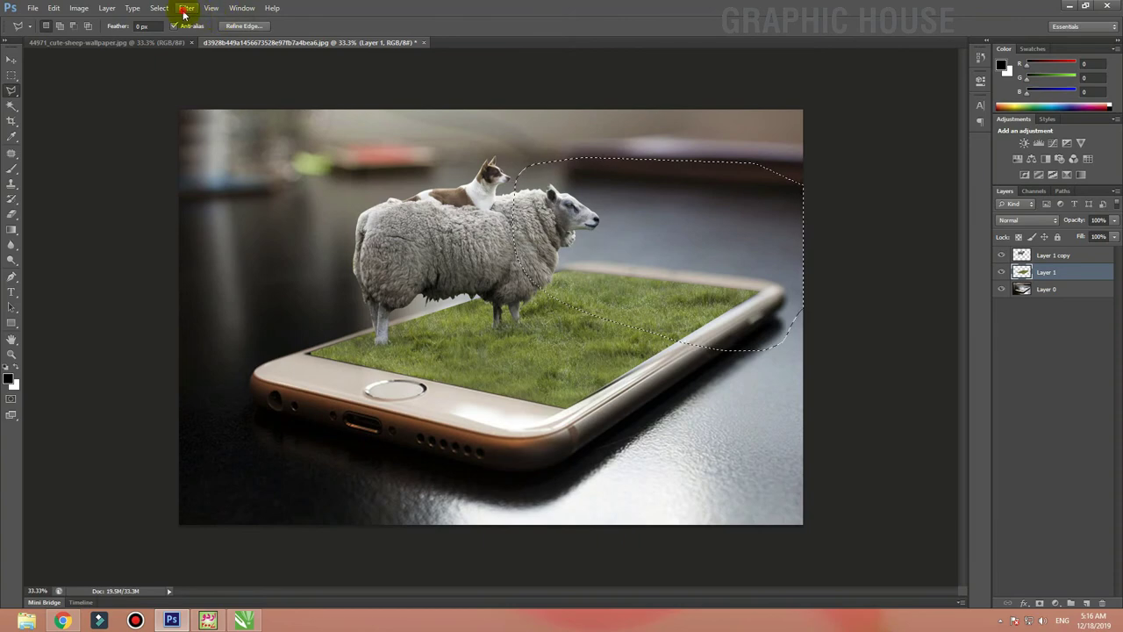
Step: Apply a 5-pixel Shape Blur with the bold arrow shape to the selection, then deselect
click(186, 9)
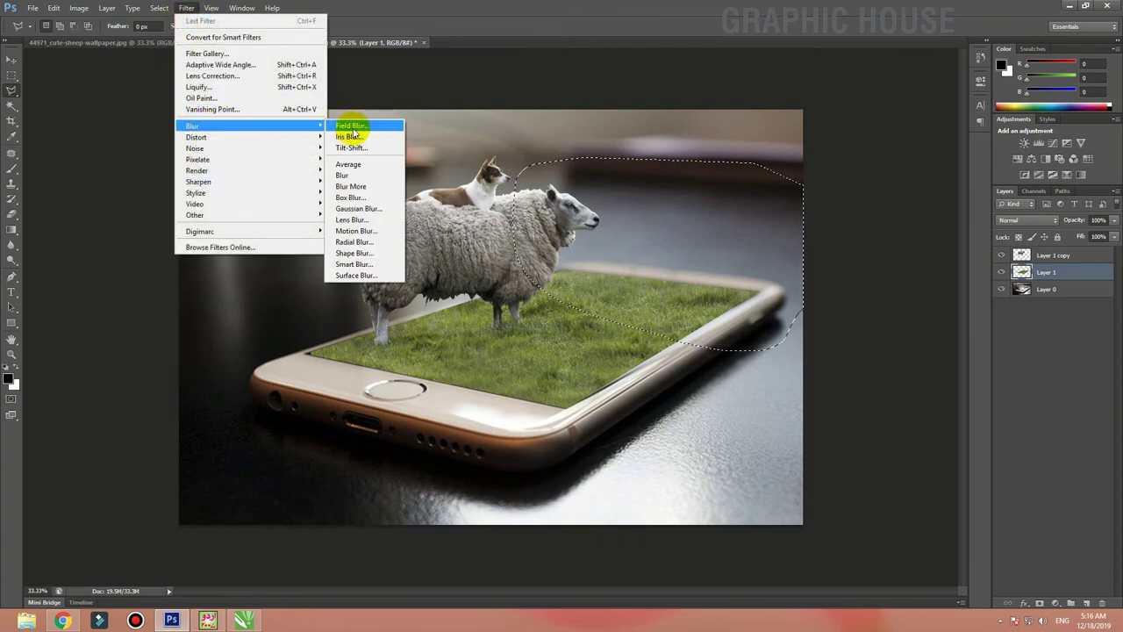
mouse_move(193, 127)
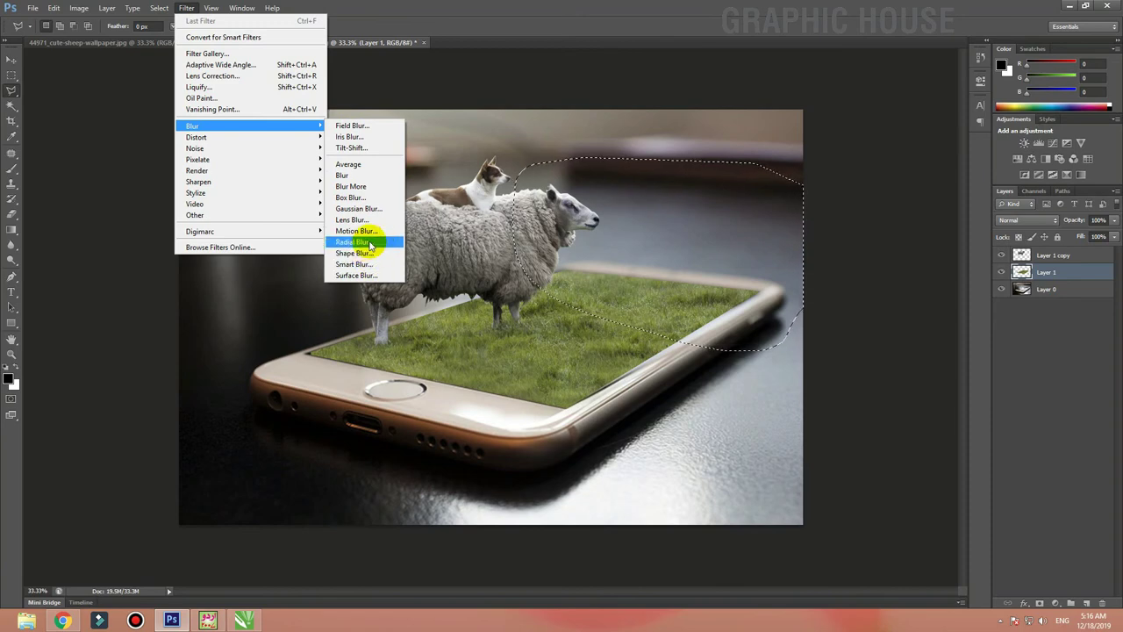
click(362, 253)
mouse_move(472, 36)
mouse_down()
mouse_move(343, 94)
mouse_move(251, 71)
mouse_up()
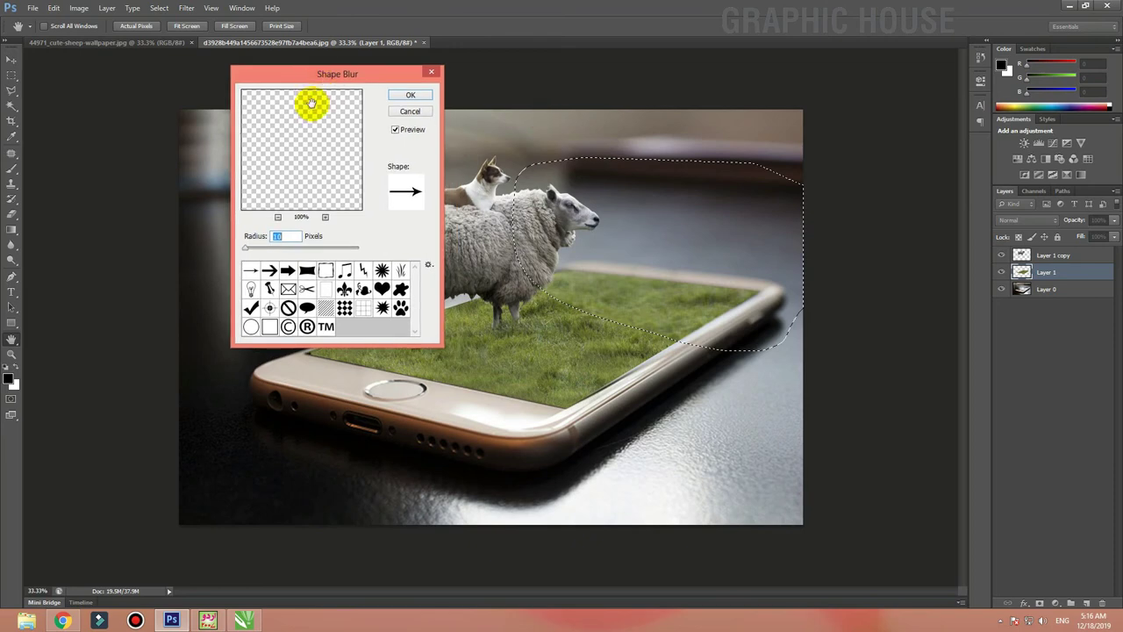
click(270, 270)
click(286, 274)
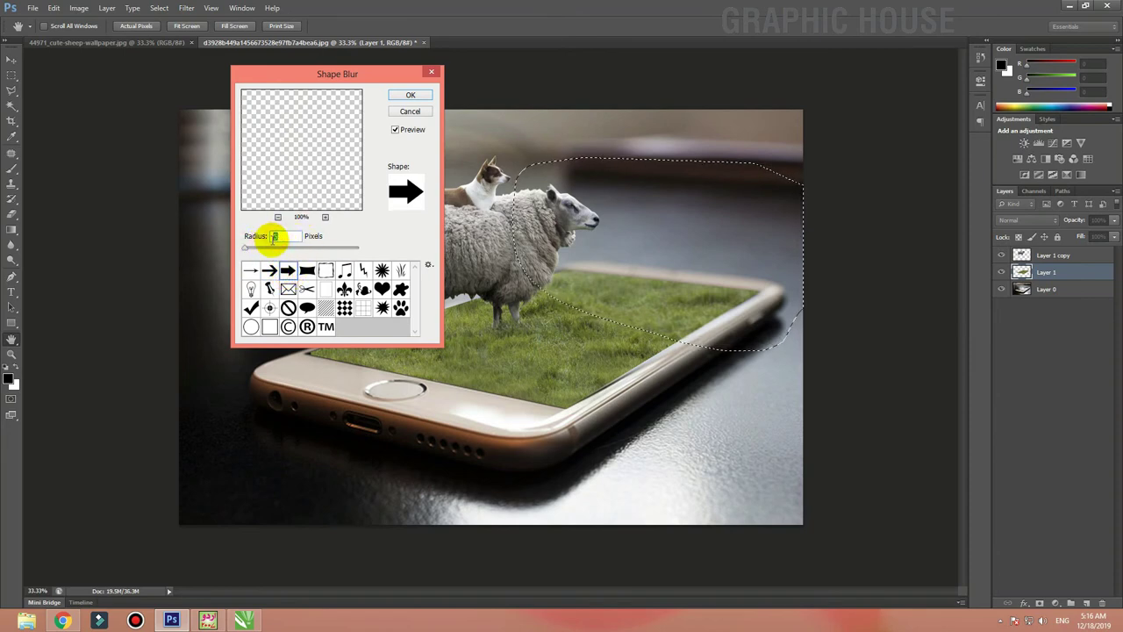
text(3)
click(410, 95)
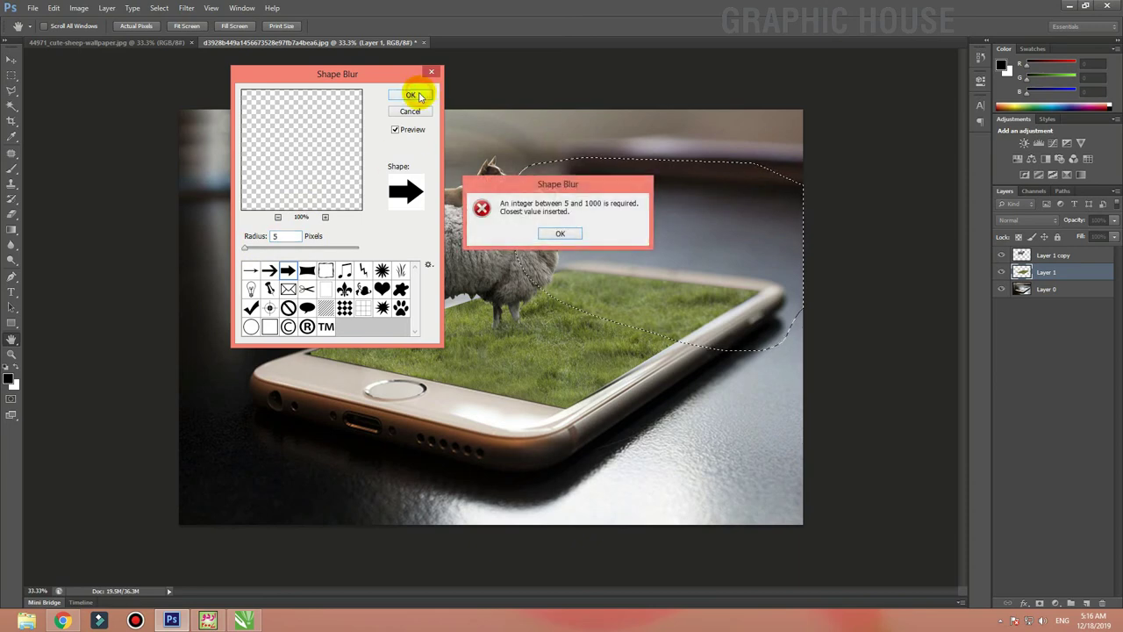
click(556, 232)
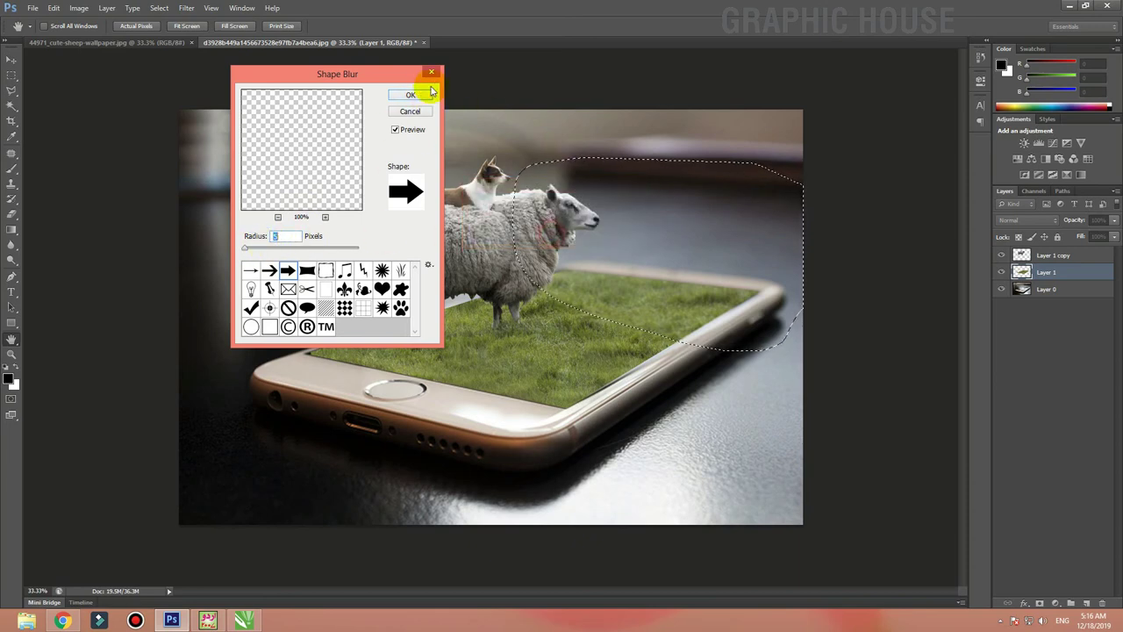
click(410, 95)
key(ctrl+d)
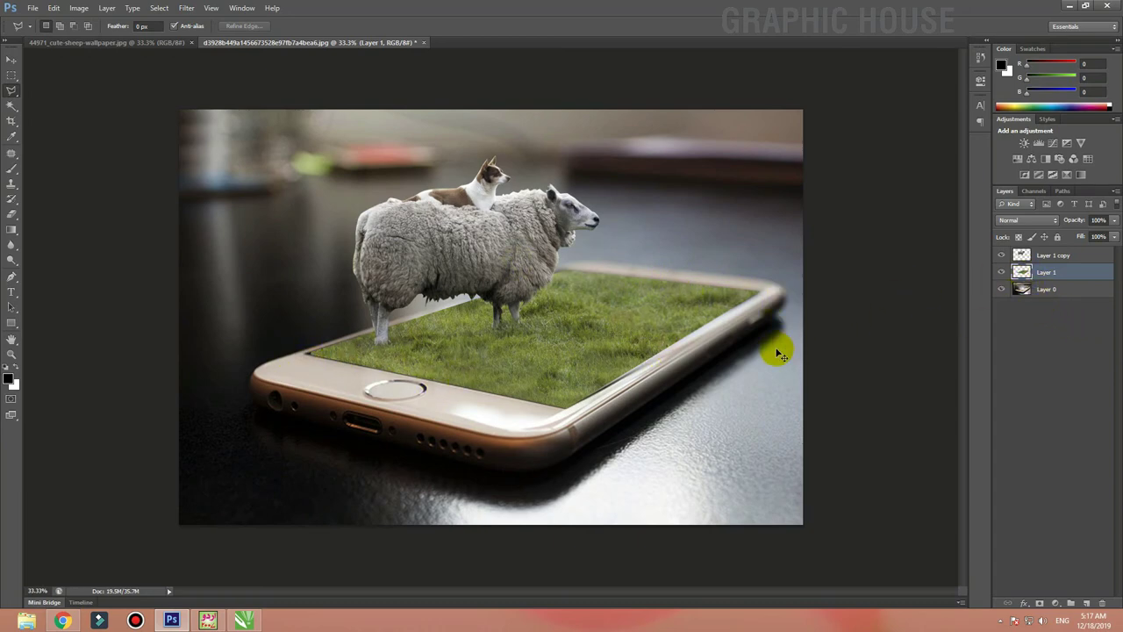
Step: Transform-skew the grass layer to fit the phone screen, comparing against the untransformed version
key(ctrl+t)
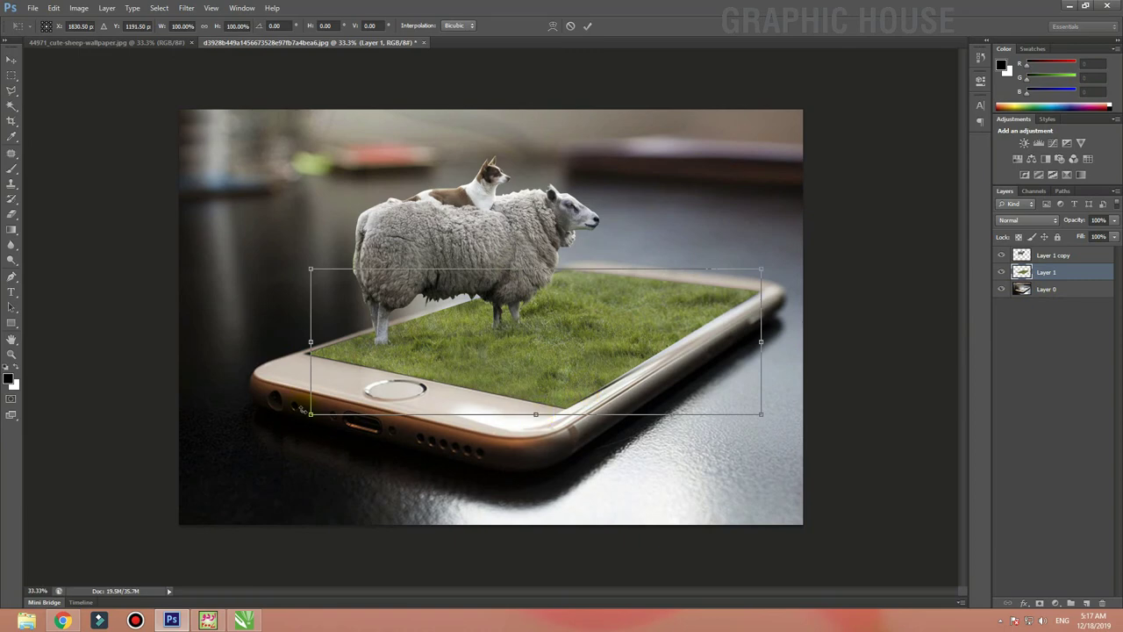
drag(310, 342, 308, 342)
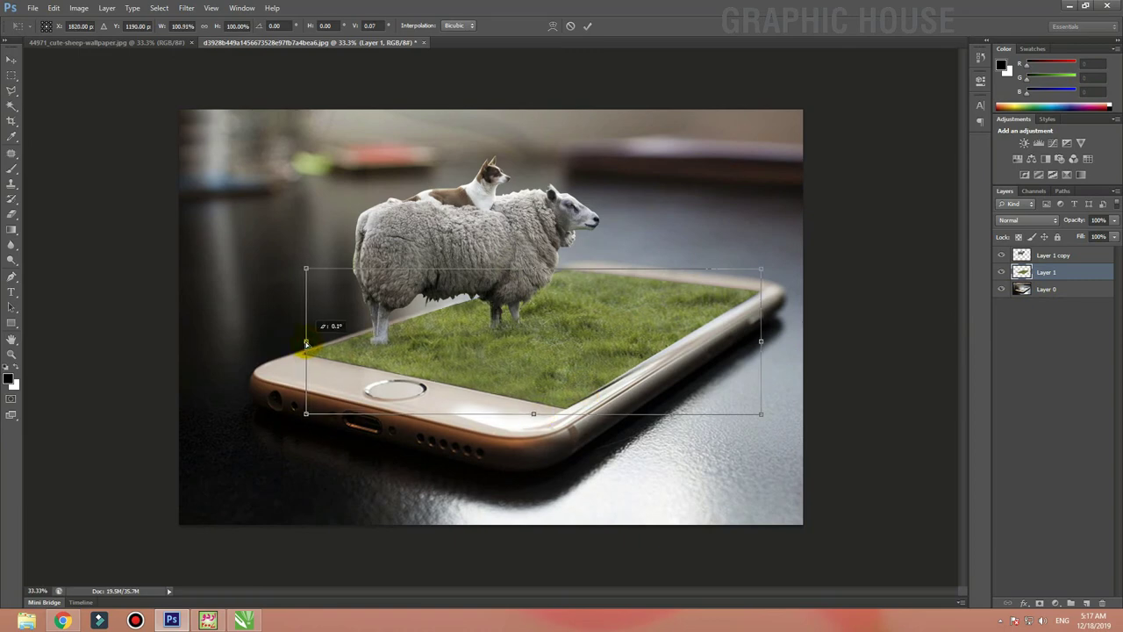
drag(761, 413, 767, 417)
key(Return)
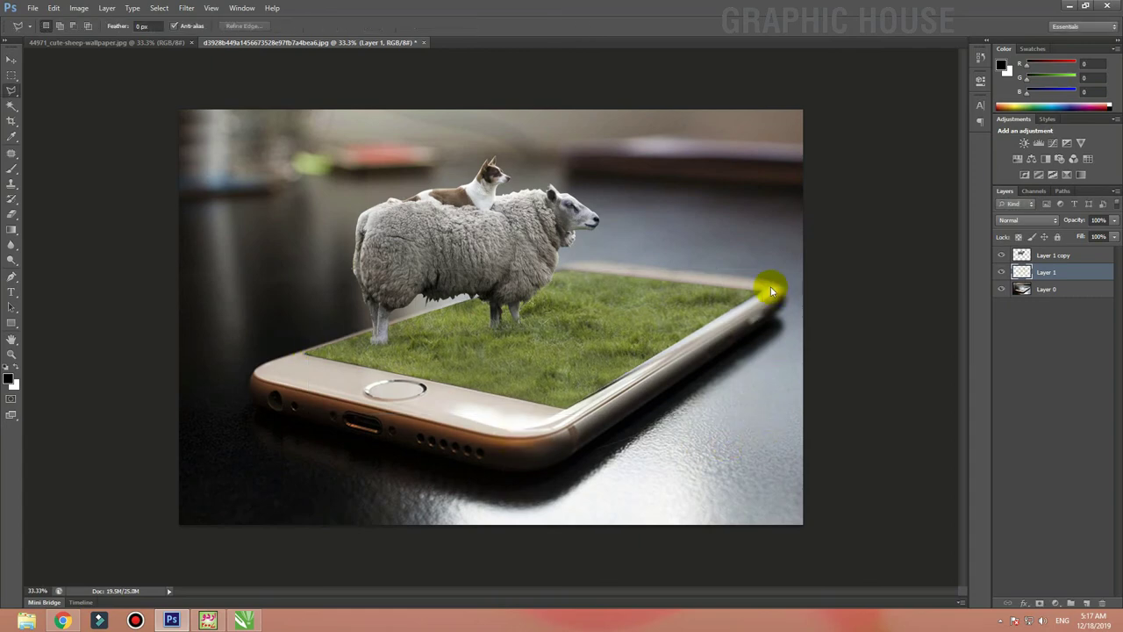
key(ctrl+t)
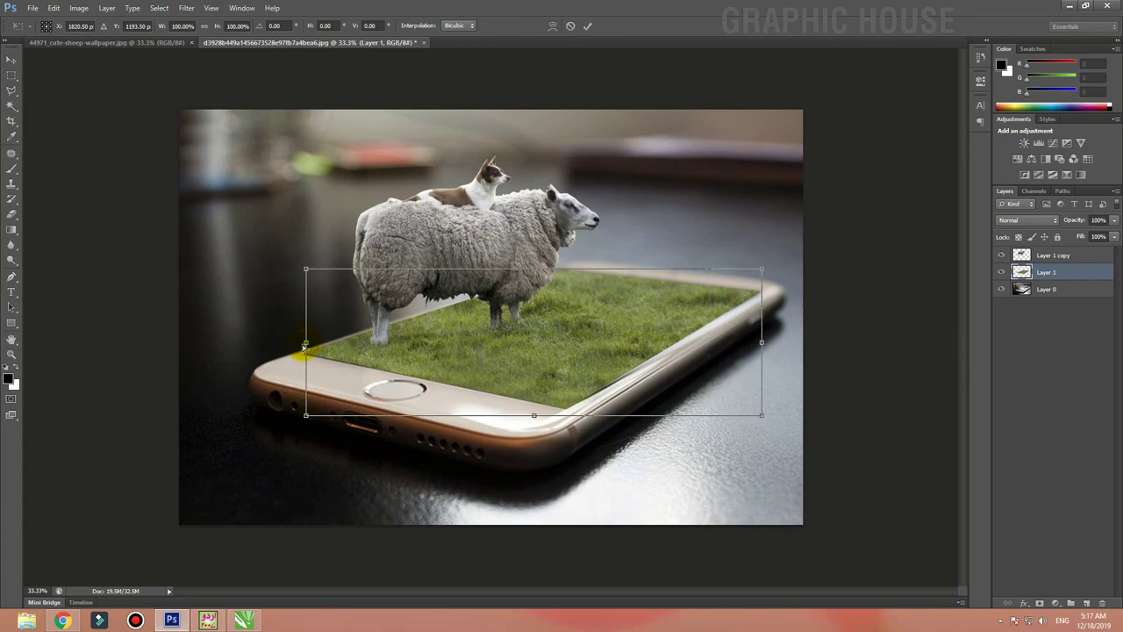
drag(304, 347, 304, 347)
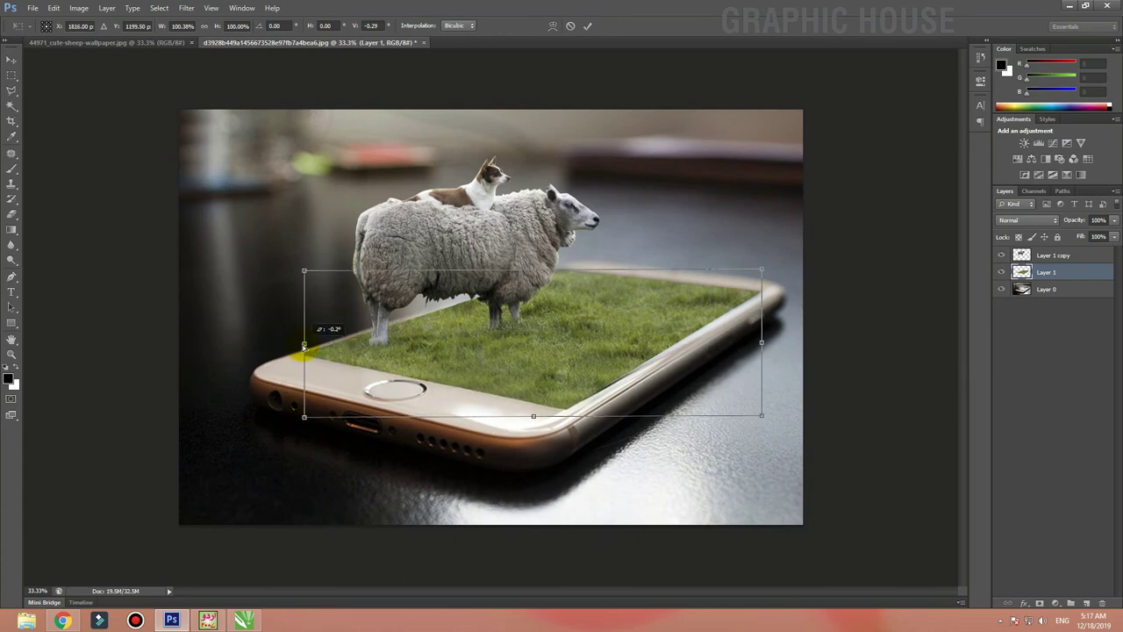
key(Return)
key(l)
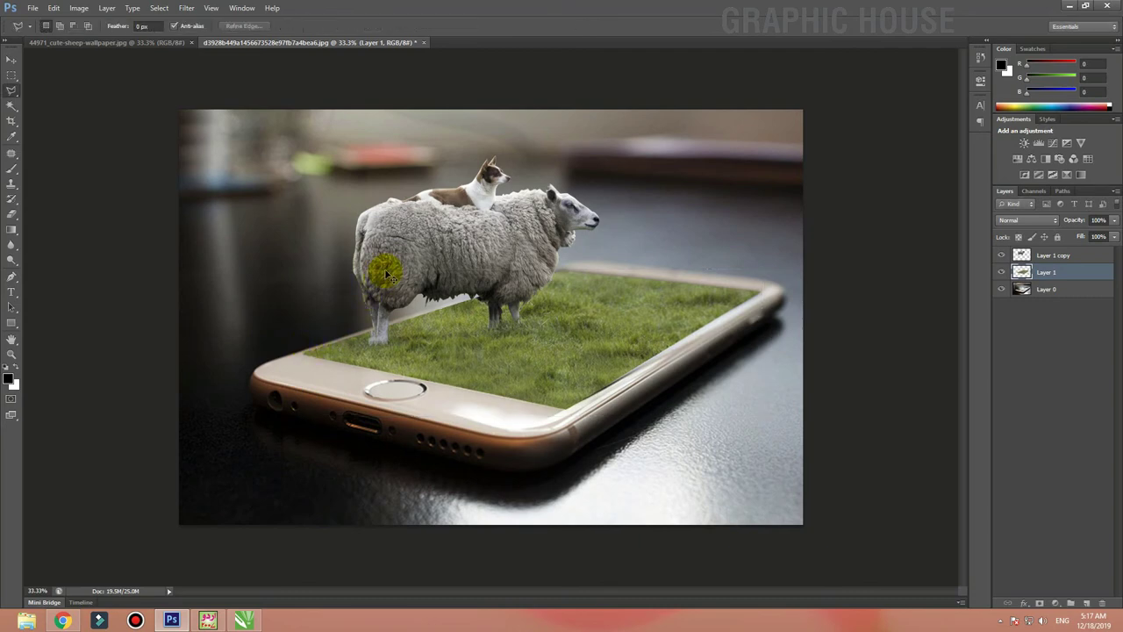
key(ctrl+z)
key(ctrl+z)
key(ctrl+z)
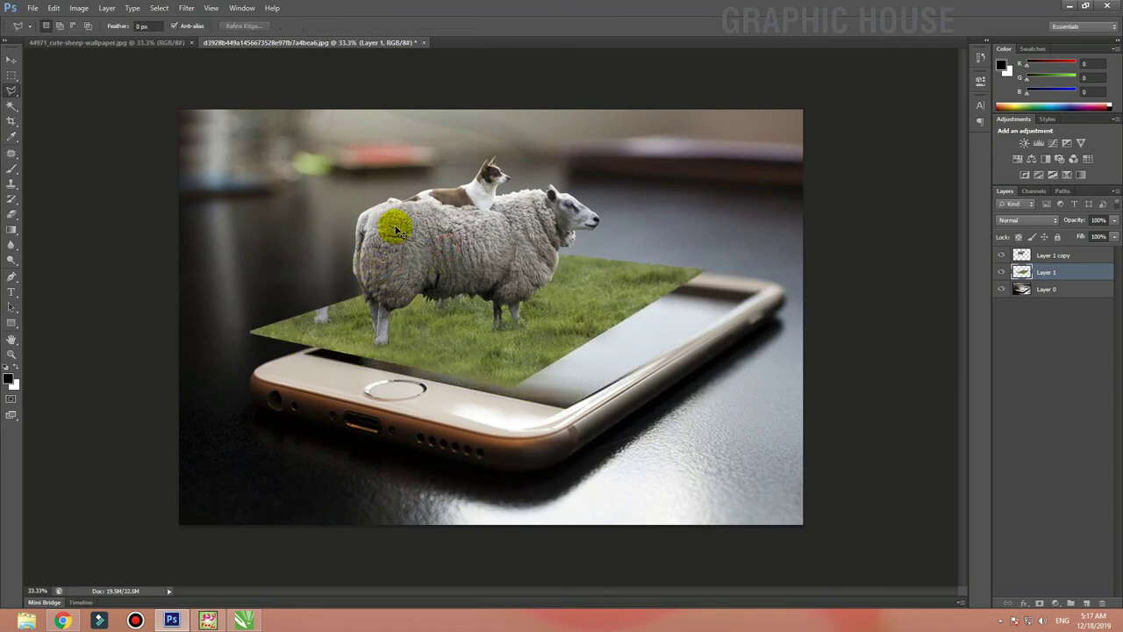
key(ctrl+z)
key(Return)
Step: Move the sheep-and-dog layer onto the phone's grass and nudge it left into place
click(1021, 254)
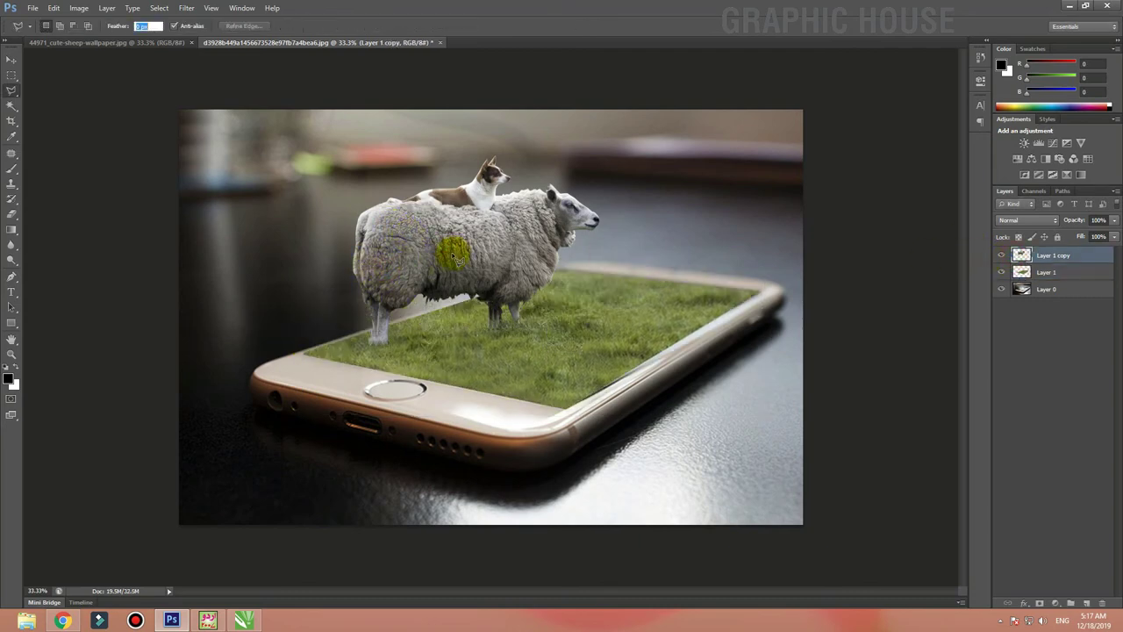
mouse_move(457, 256)
mouse_down()
mouse_move(524, 181)
mouse_move(512, 231)
mouse_move(442, 195)
mouse_move(430, 204)
mouse_up()
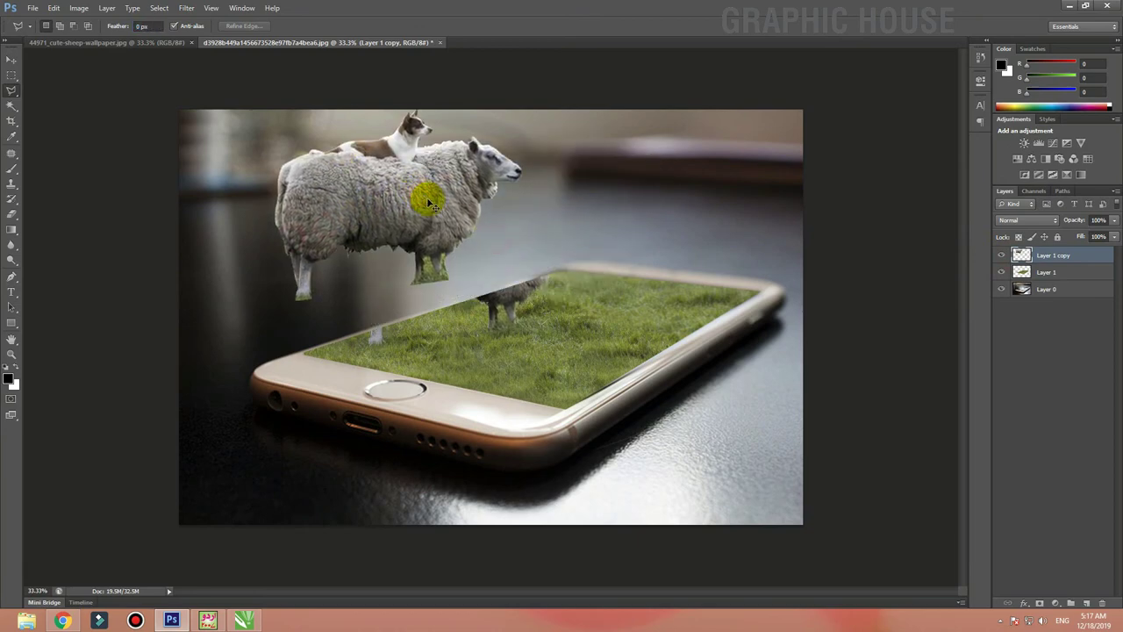
key(ctrl+z)
click(448, 223)
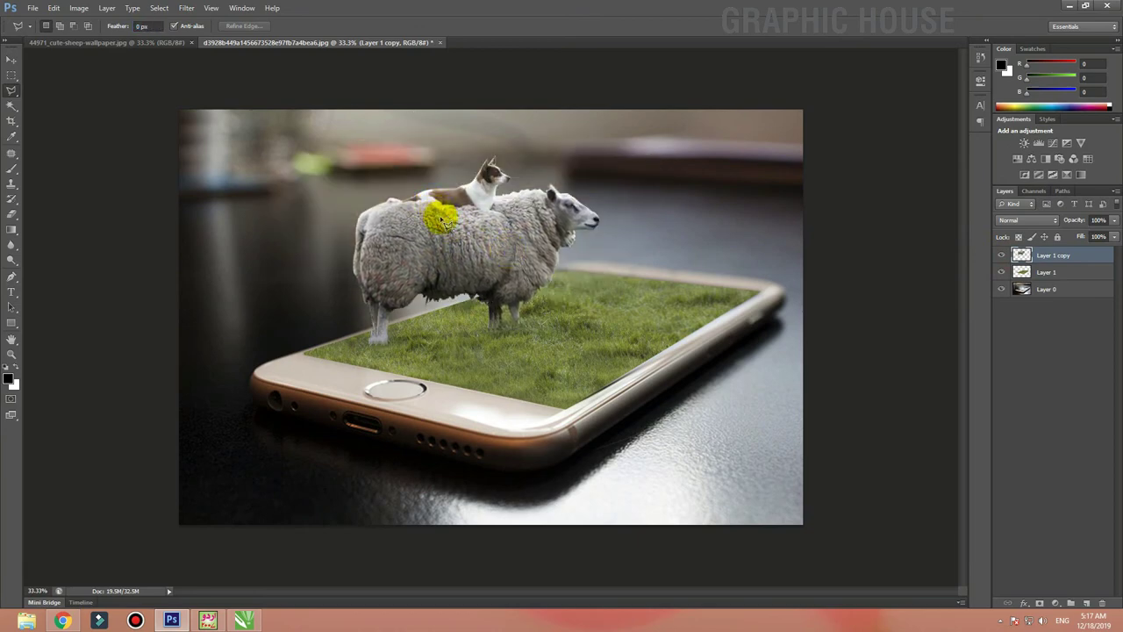
click(12, 59)
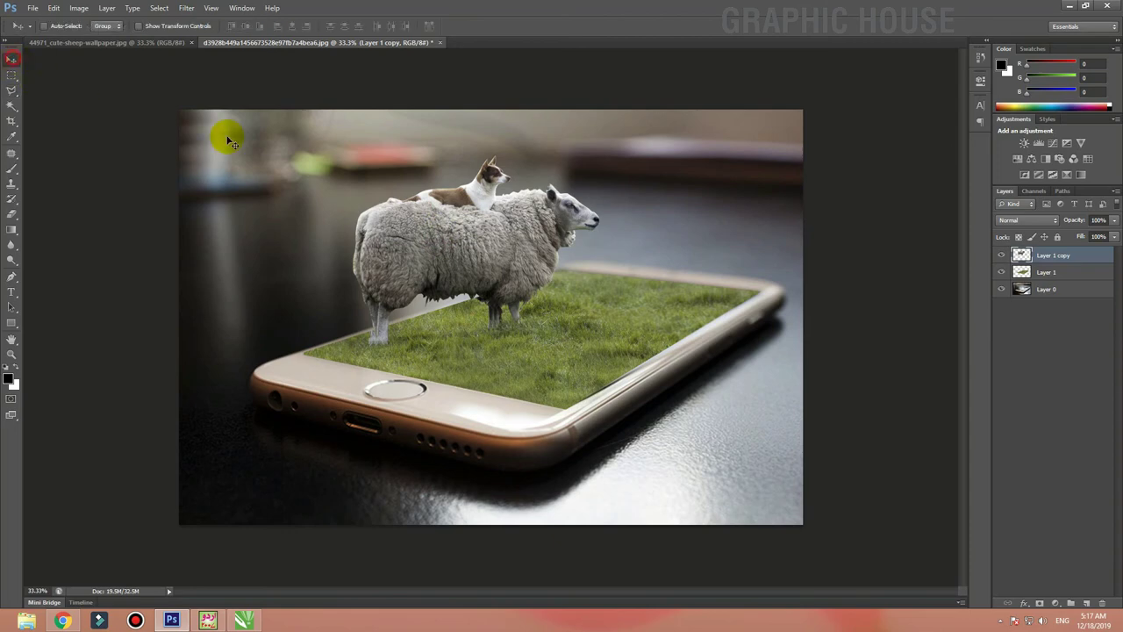
drag(501, 251, 410, 233)
key(Left)
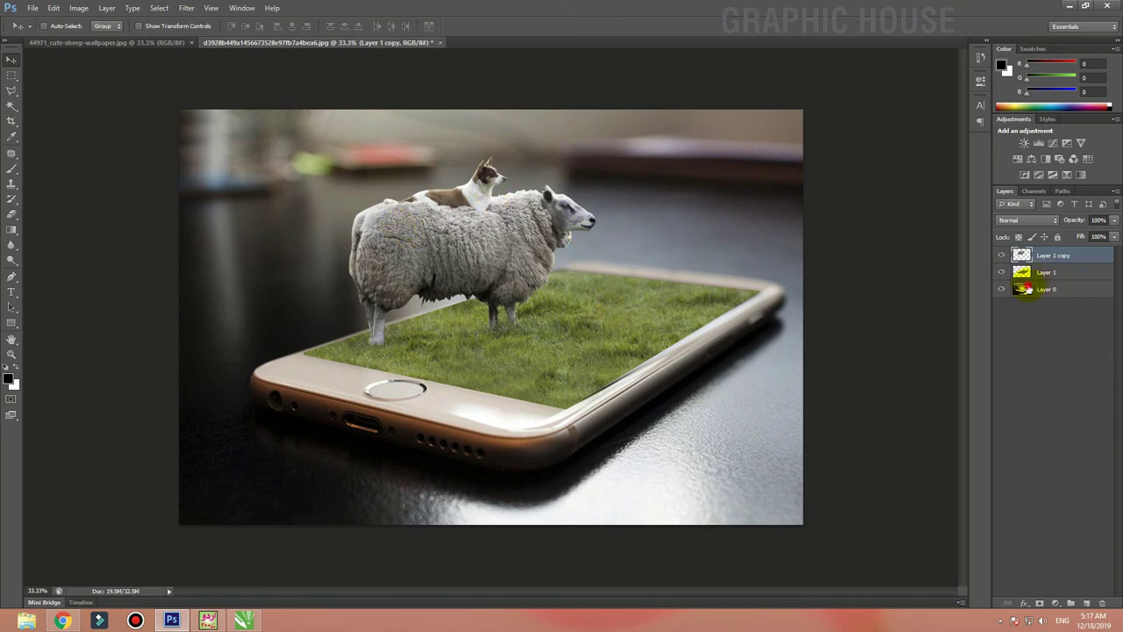
click(1027, 290)
click(1021, 259)
Step: Apply Sharpen More to the grass layer
click(1023, 272)
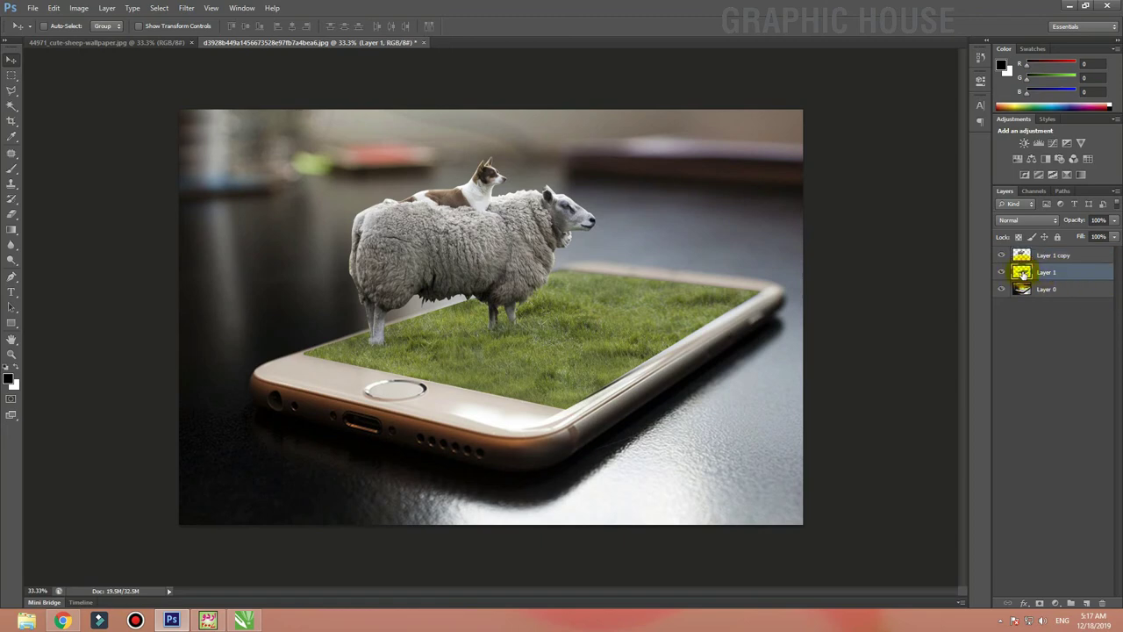
click(186, 8)
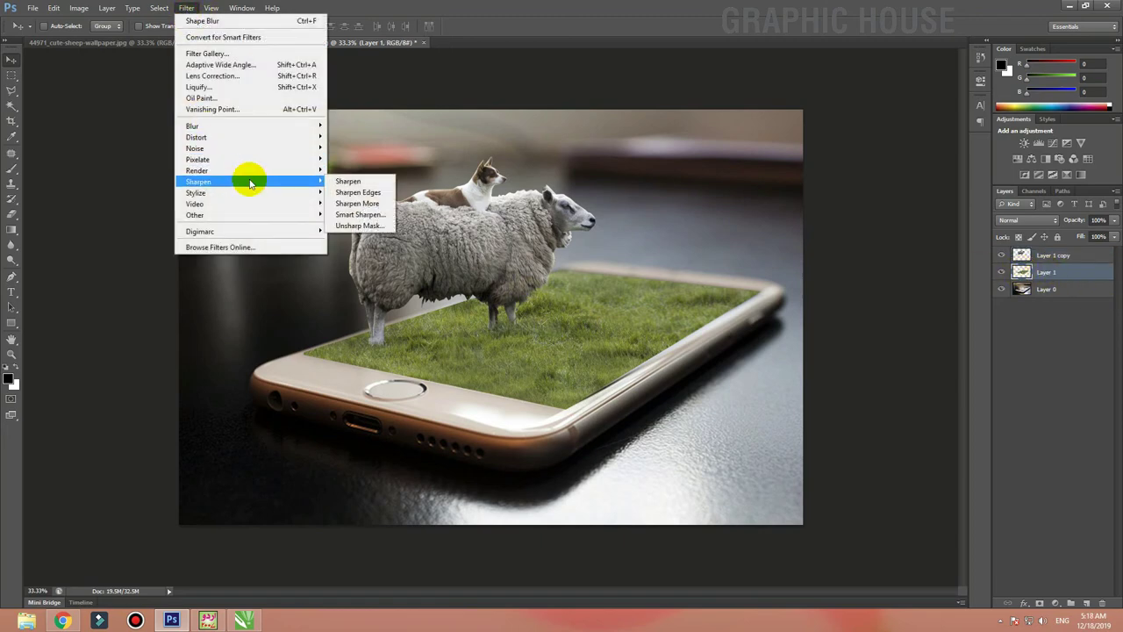
mouse_move(198, 181)
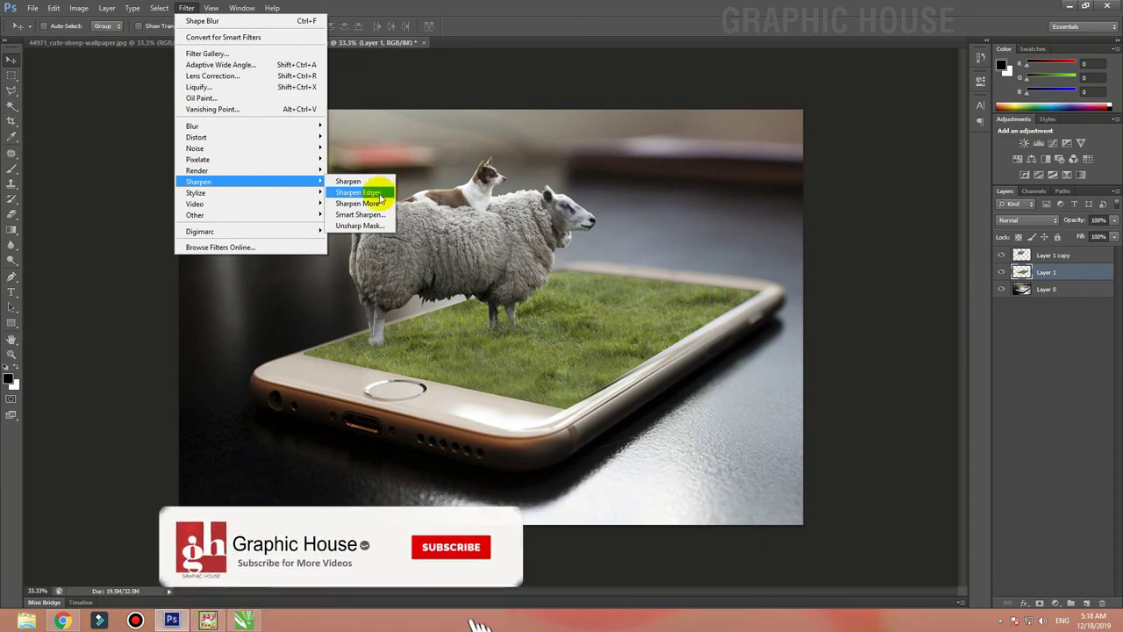
click(381, 204)
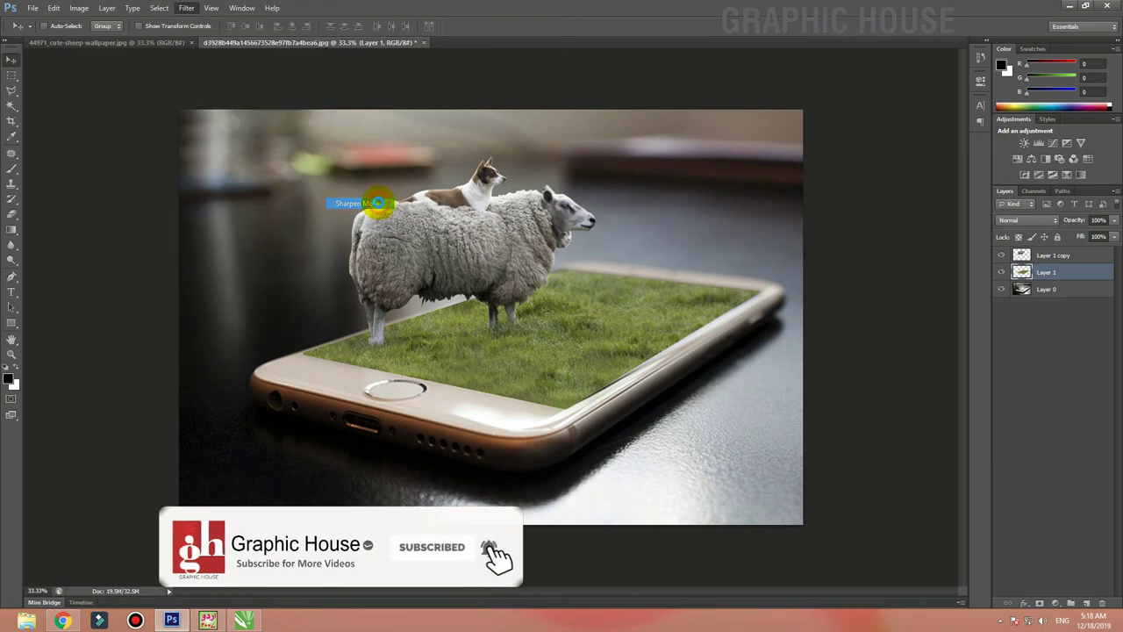
Step: Apply Smart Sharpen to the grass at about 109% amount with an increased radius
click(184, 8)
mouse_move(199, 180)
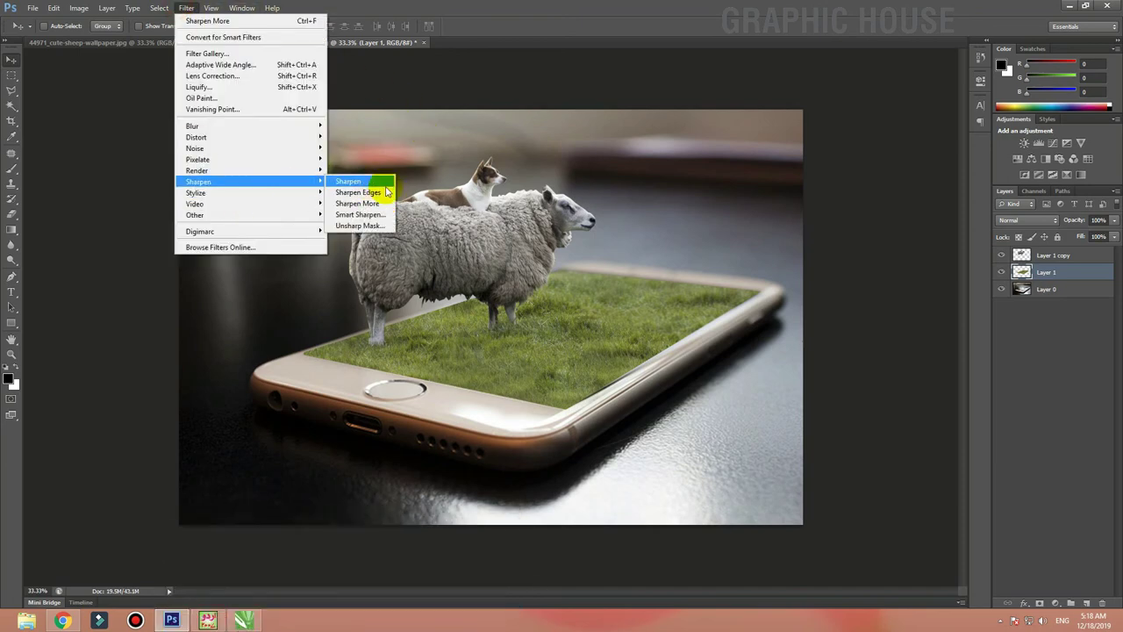
click(372, 216)
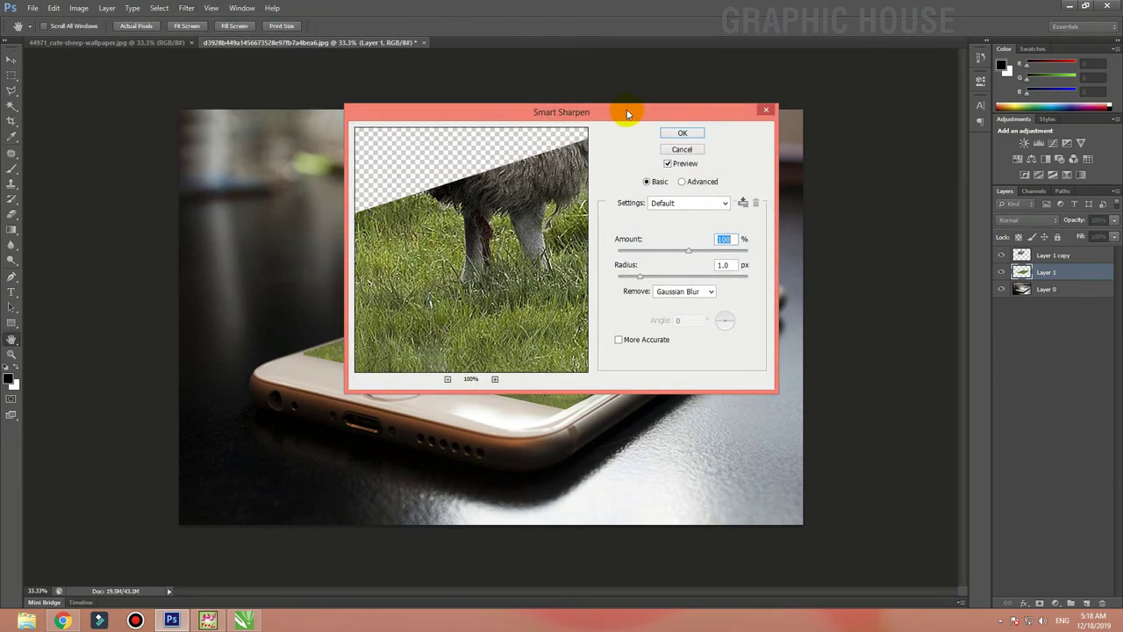
drag(626, 111, 896, 8)
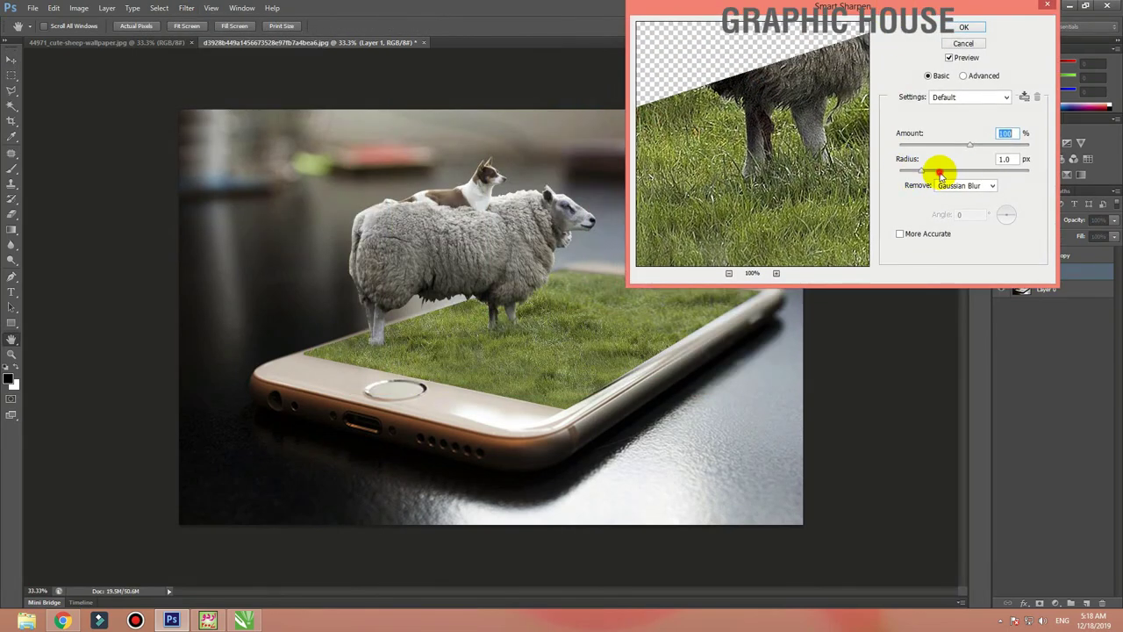
mouse_move(923, 170)
mouse_down()
mouse_move(990, 149)
mouse_move(977, 148)
mouse_up()
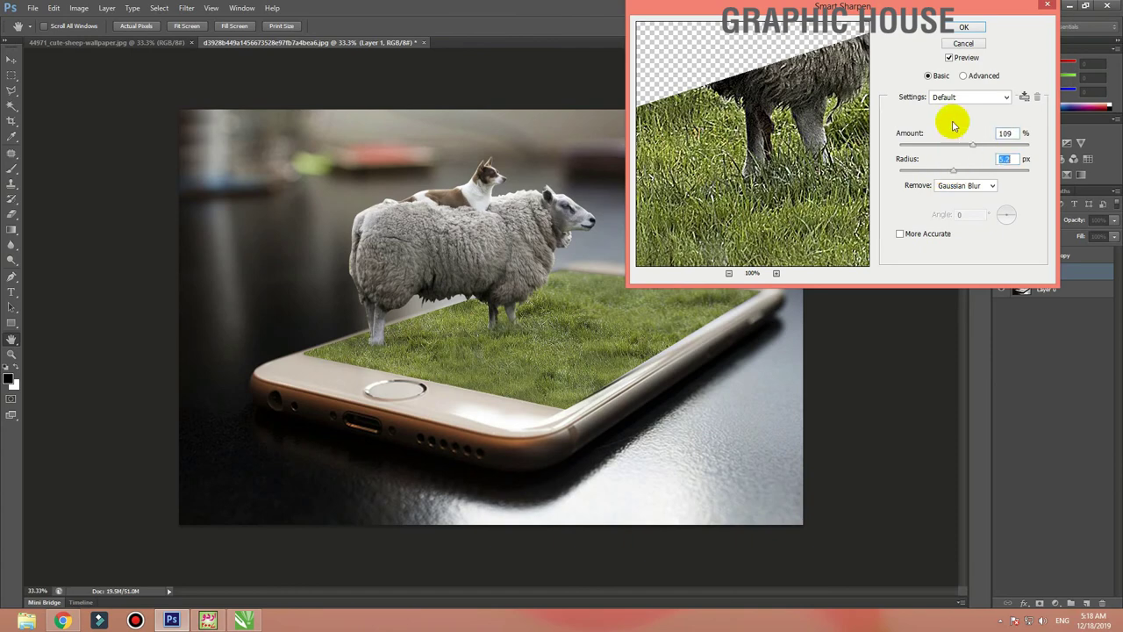
click(964, 27)
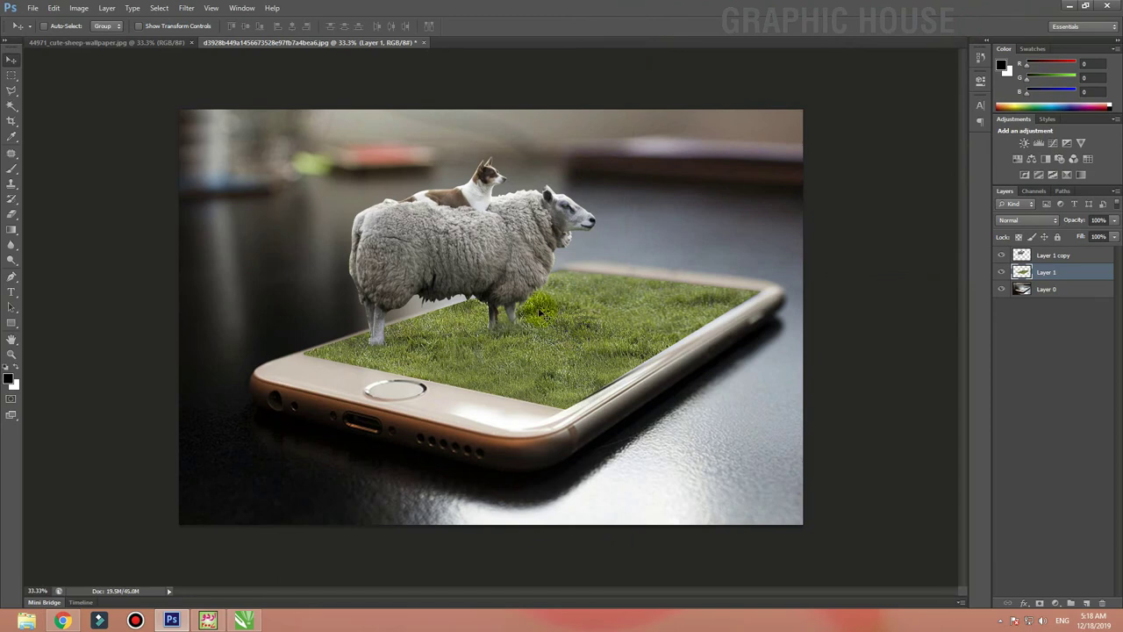
Step: Apply Smart Sharpen to Layer 1 copy with Amount 114% and Radius 3.8 px
key(alt+bracketright)
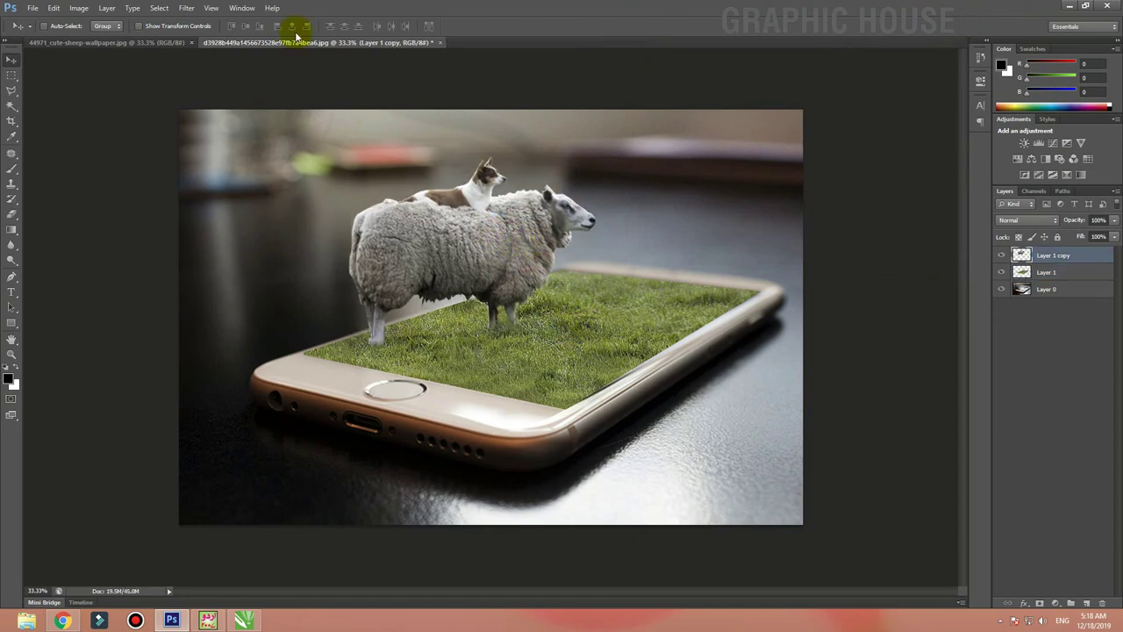
click(186, 7)
mouse_move(198, 182)
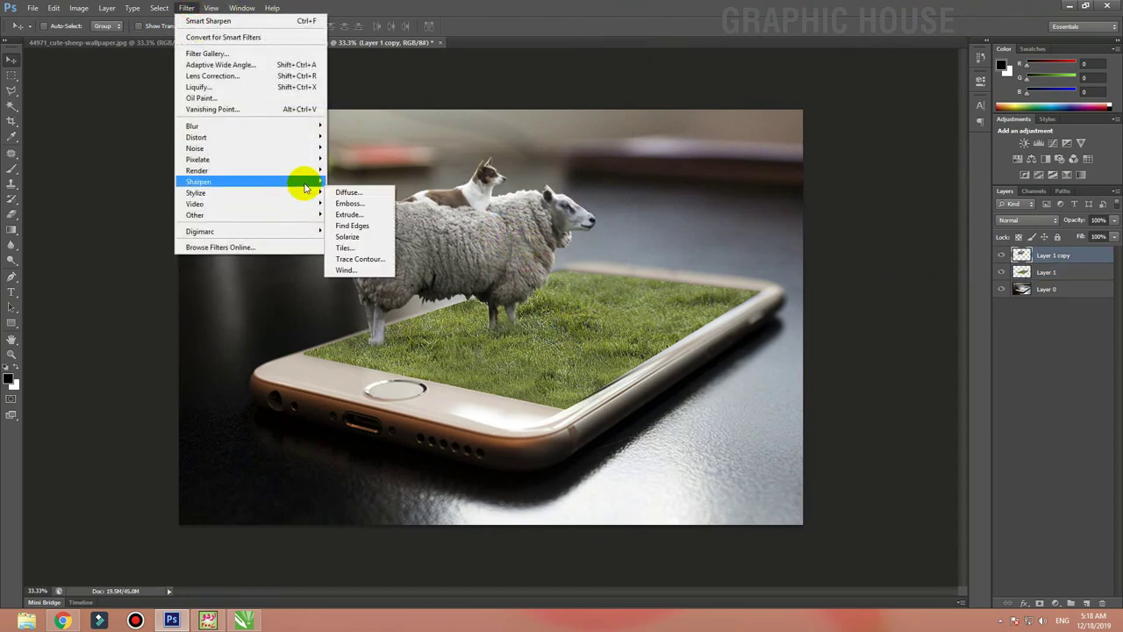
click(351, 217)
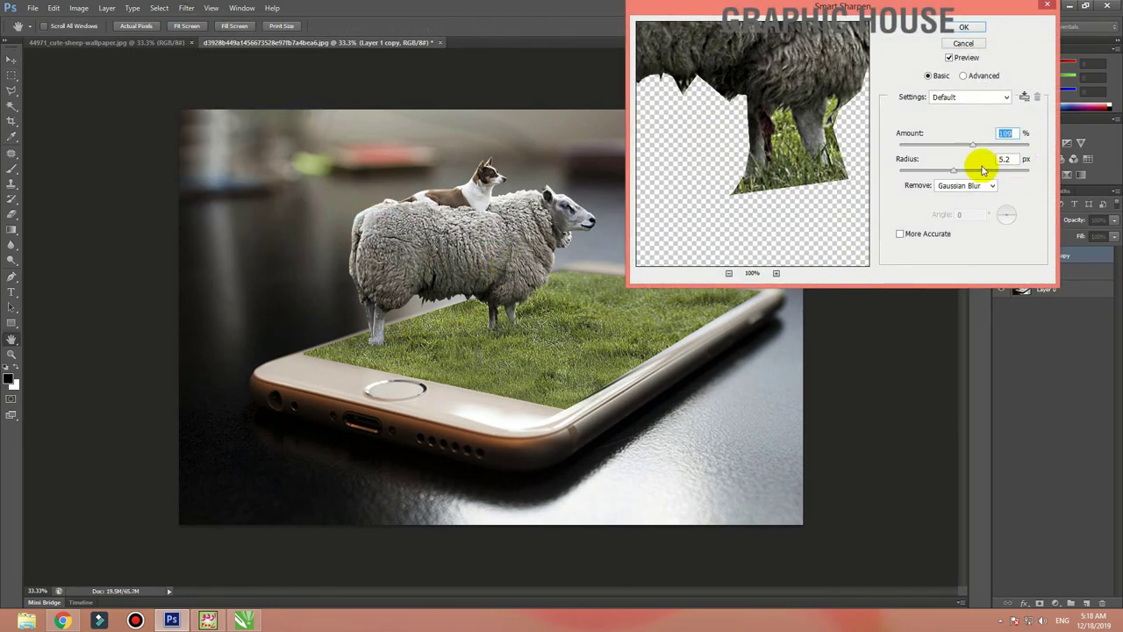
mouse_move(955, 170)
mouse_down()
mouse_move(895, 171)
mouse_move(956, 176)
mouse_move(984, 150)
mouse_up()
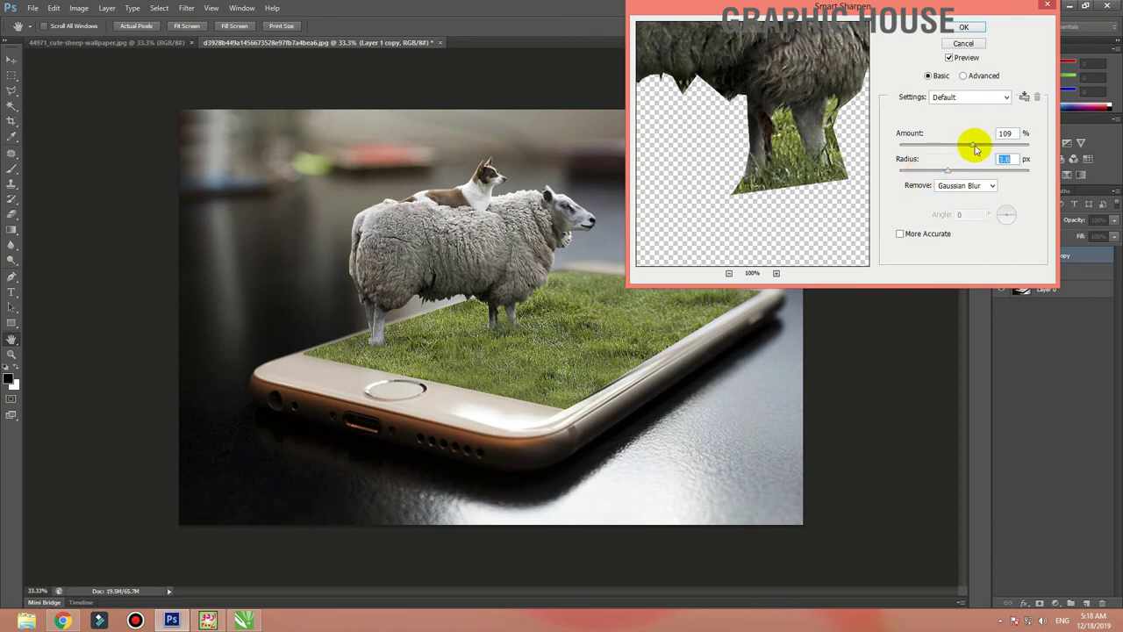
click(963, 27)
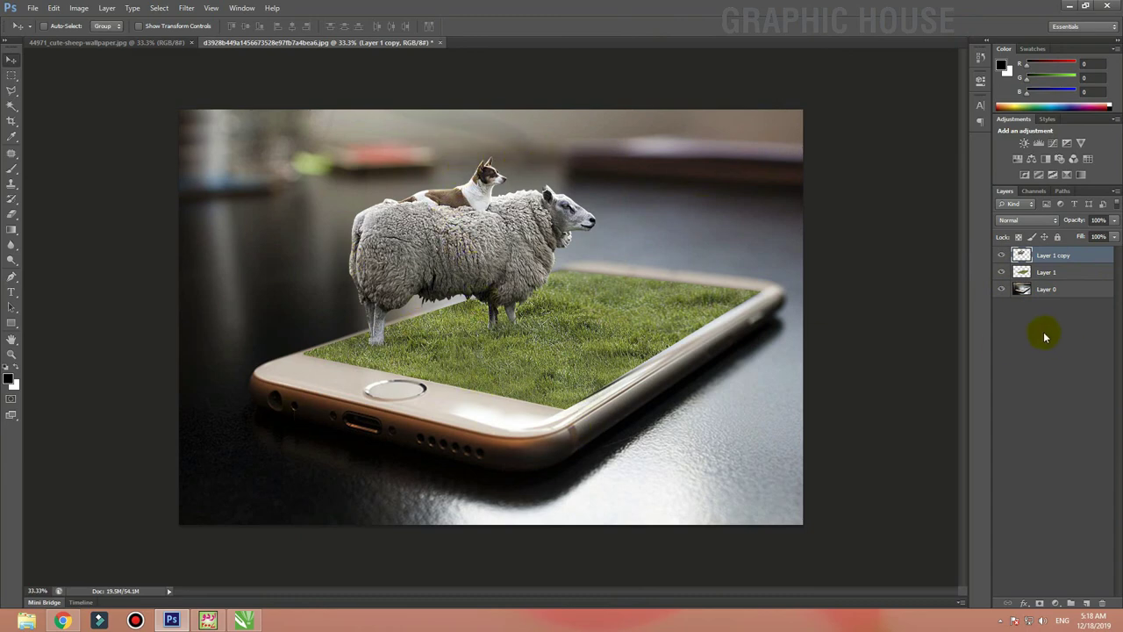
Step: Merge visible layers into one and lift the midtones slightly with a Curves point
key(ctrl+shift+e)
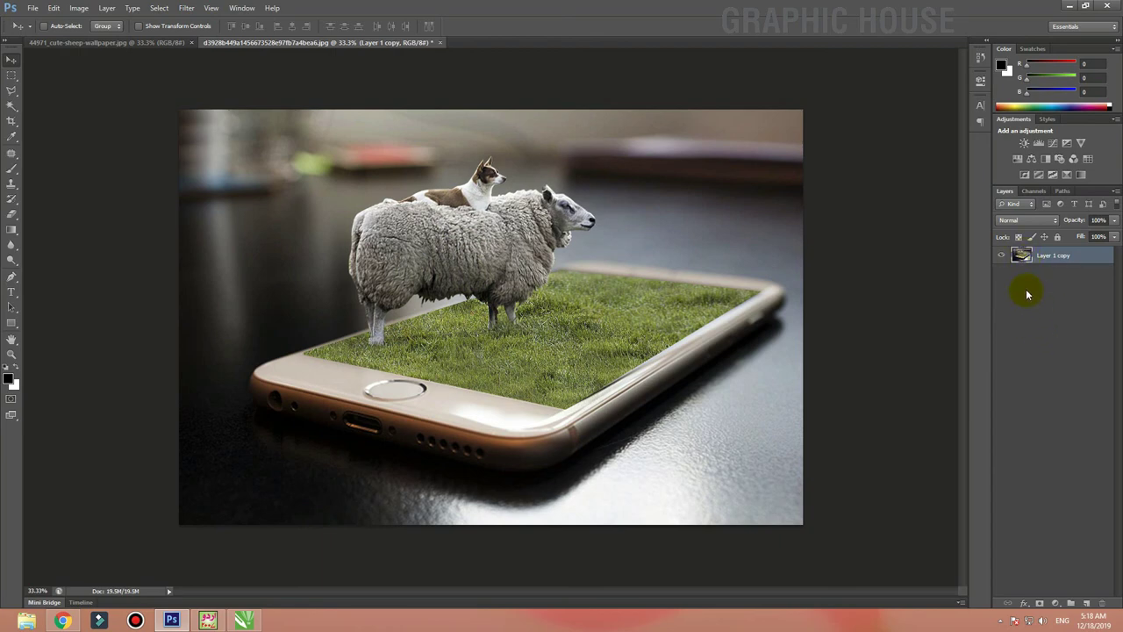
key(ctrl+m)
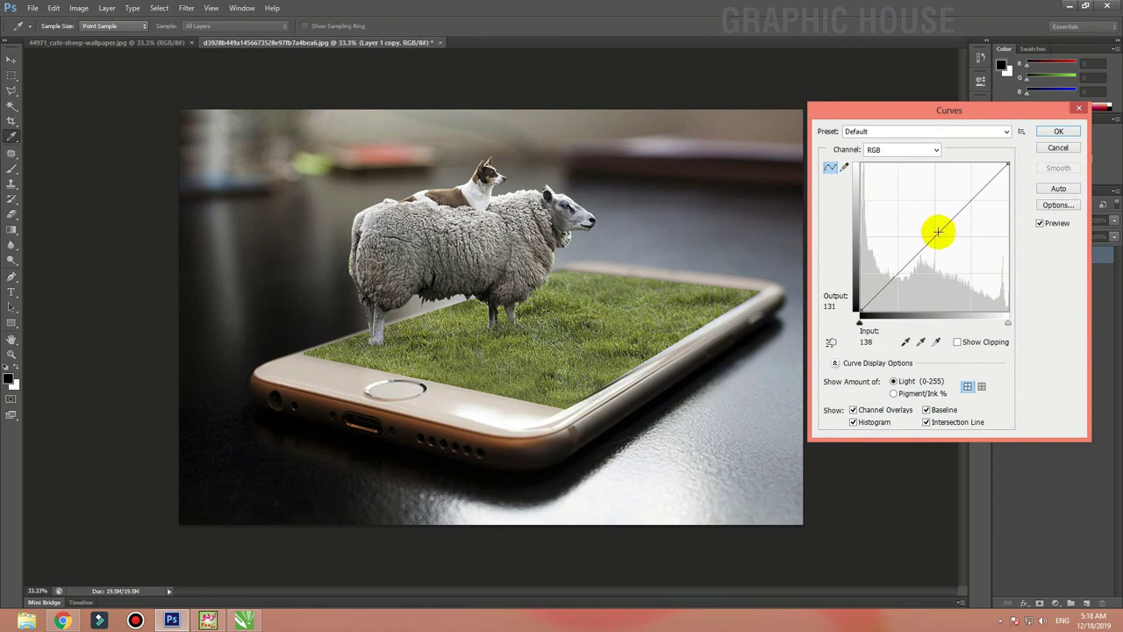
click(935, 234)
drag(937, 235, 934, 232)
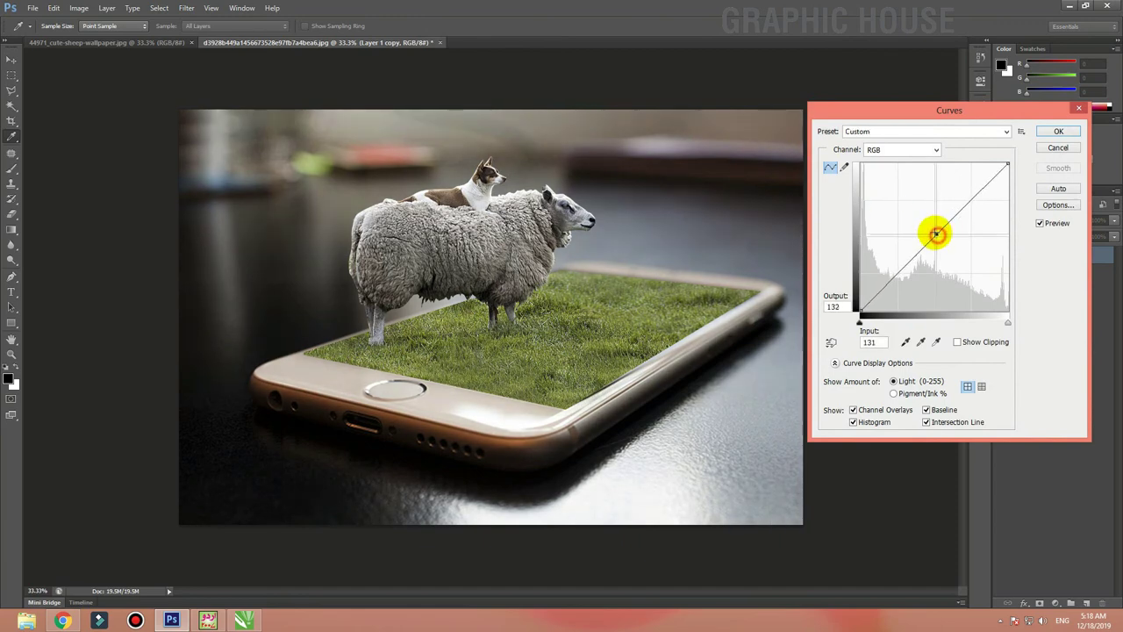
key(Return)
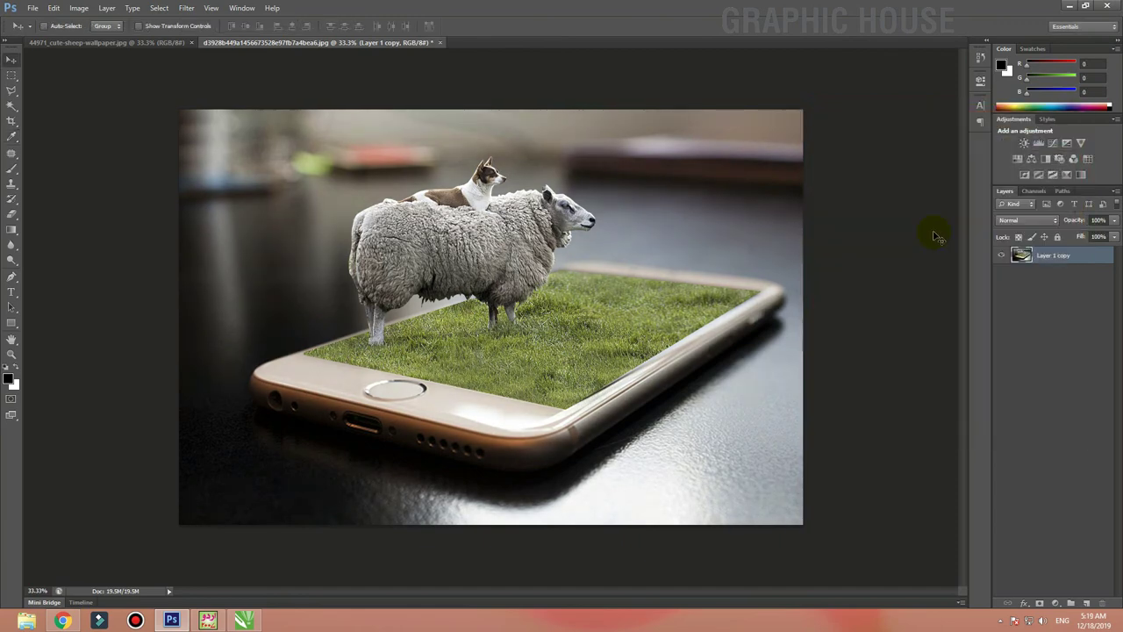
key(w)
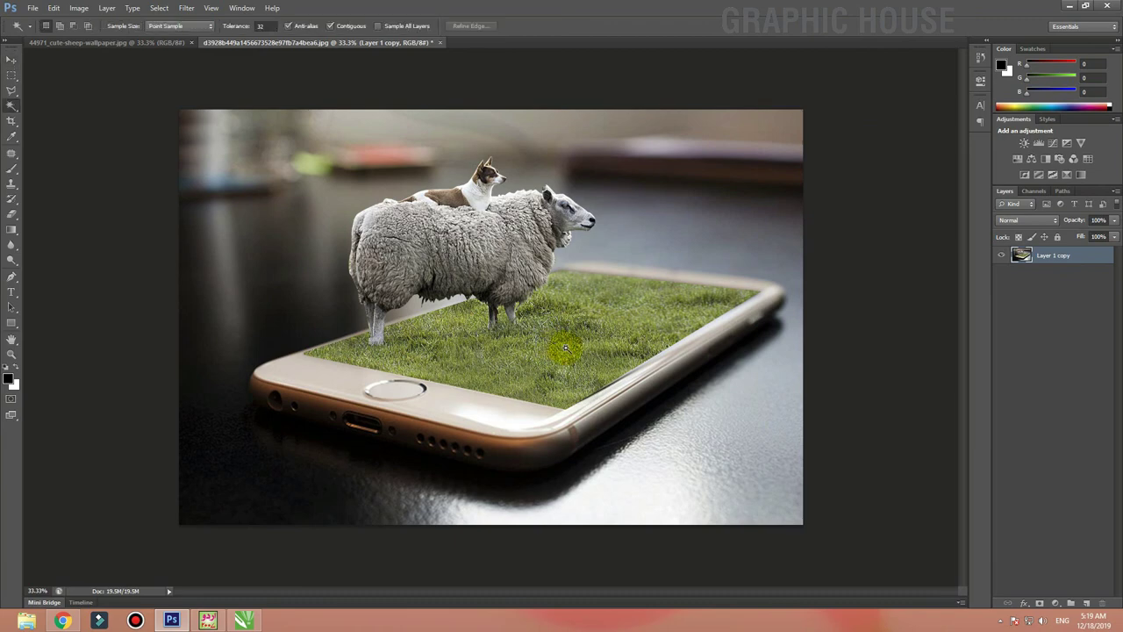
Step: Shift the Color Balance midtones to +21 toward red and +9 toward green
click(13, 59)
key(ctrl+b)
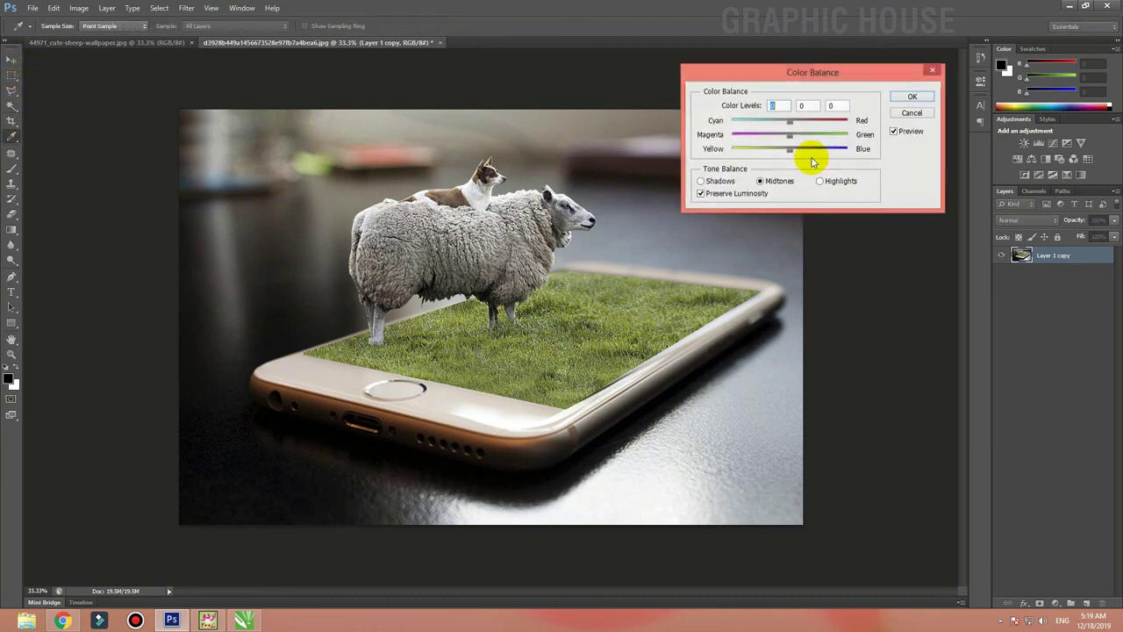
drag(789, 134, 849, 141)
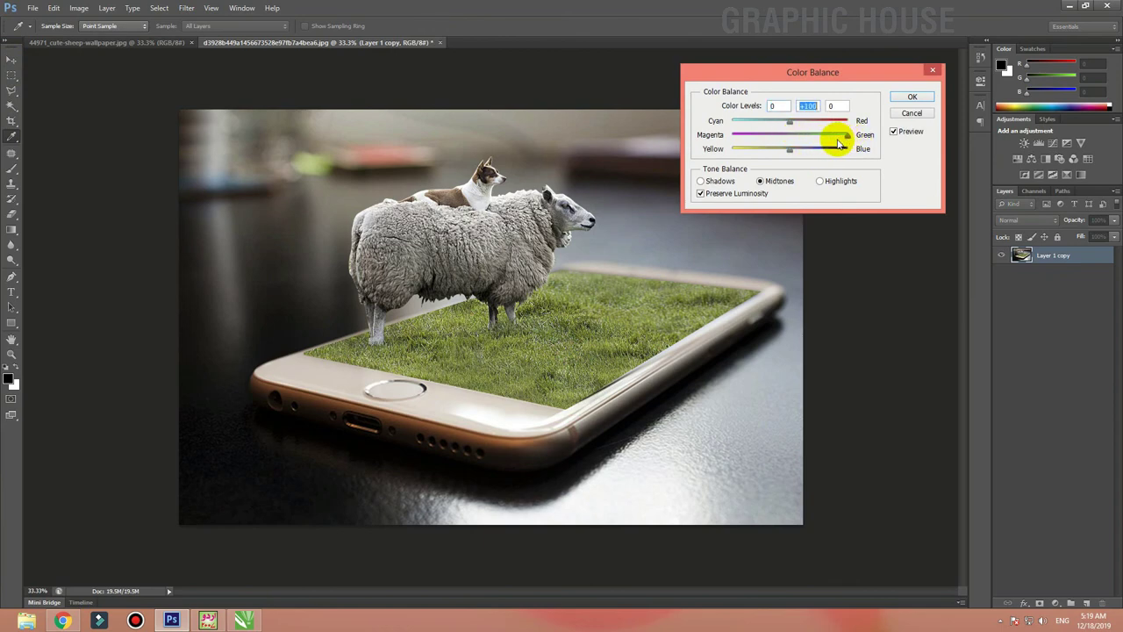
key(Return)
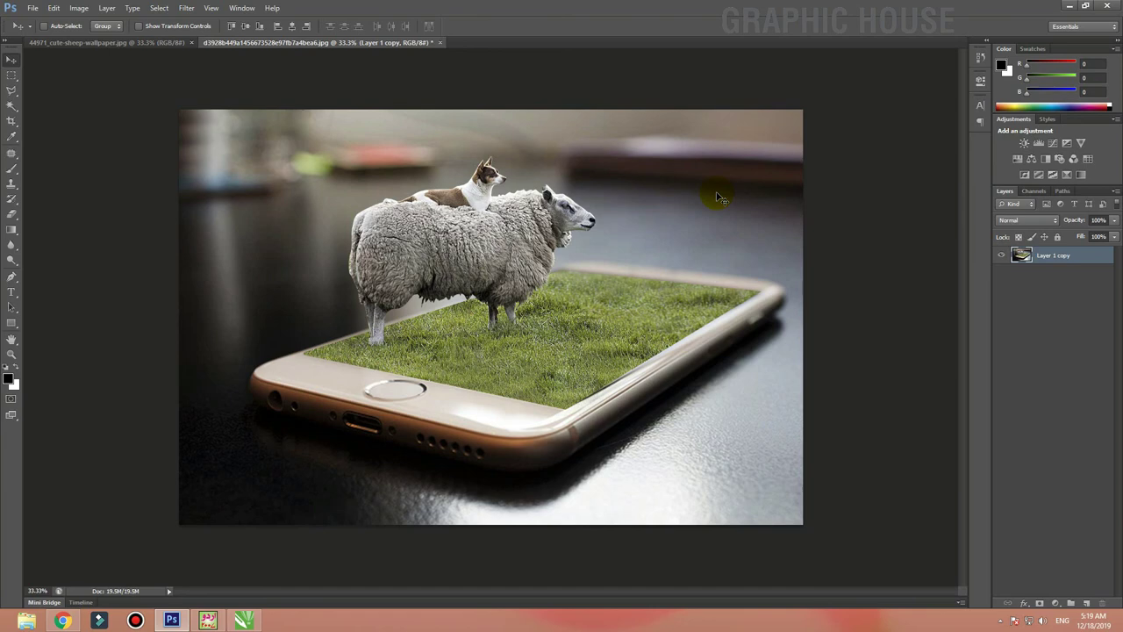
key(ctrl+b)
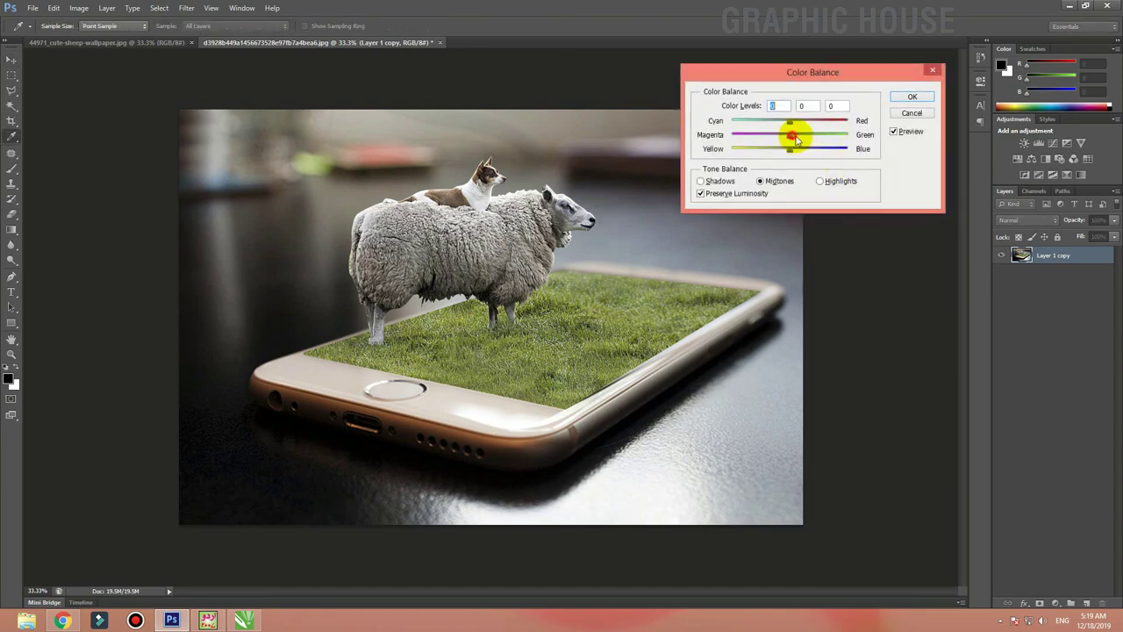
mouse_move(792, 138)
mouse_down()
mouse_move(818, 140)
mouse_move(783, 139)
mouse_move(795, 140)
mouse_move(782, 120)
mouse_move(801, 127)
mouse_move(779, 153)
mouse_move(793, 156)
mouse_up()
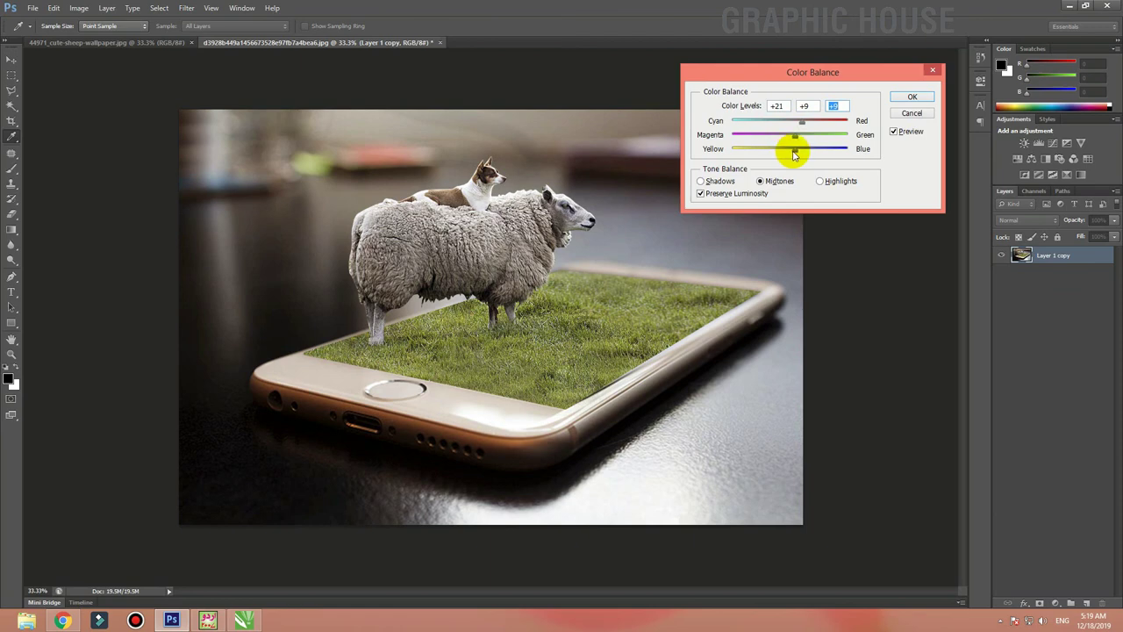
key(Return)
key(v)
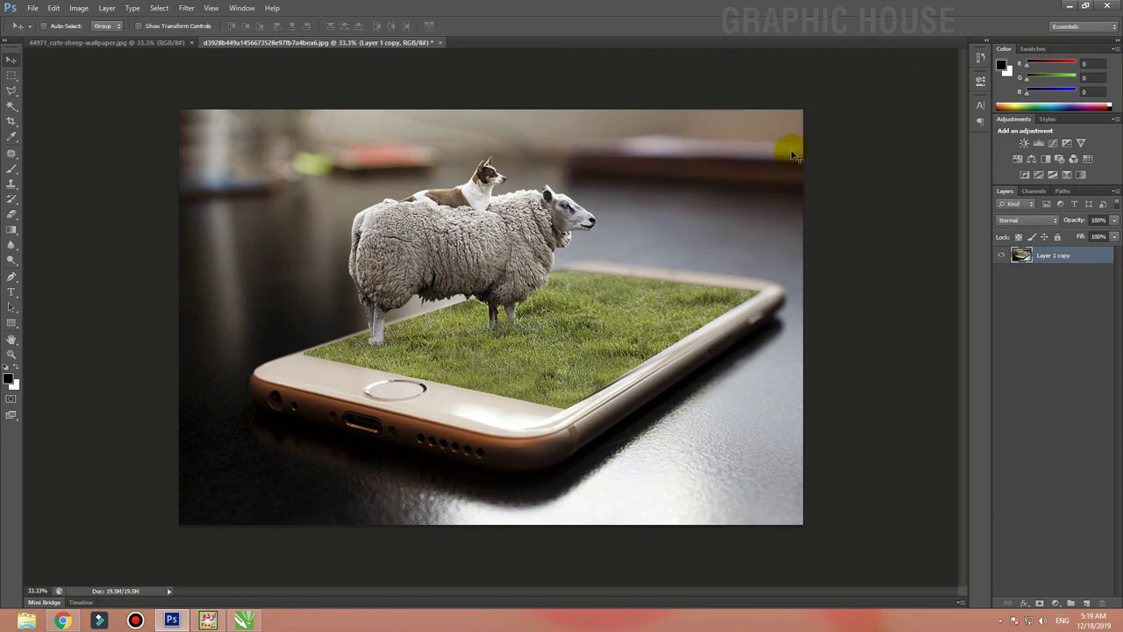
key(Tab)
key(ctrl+plus)
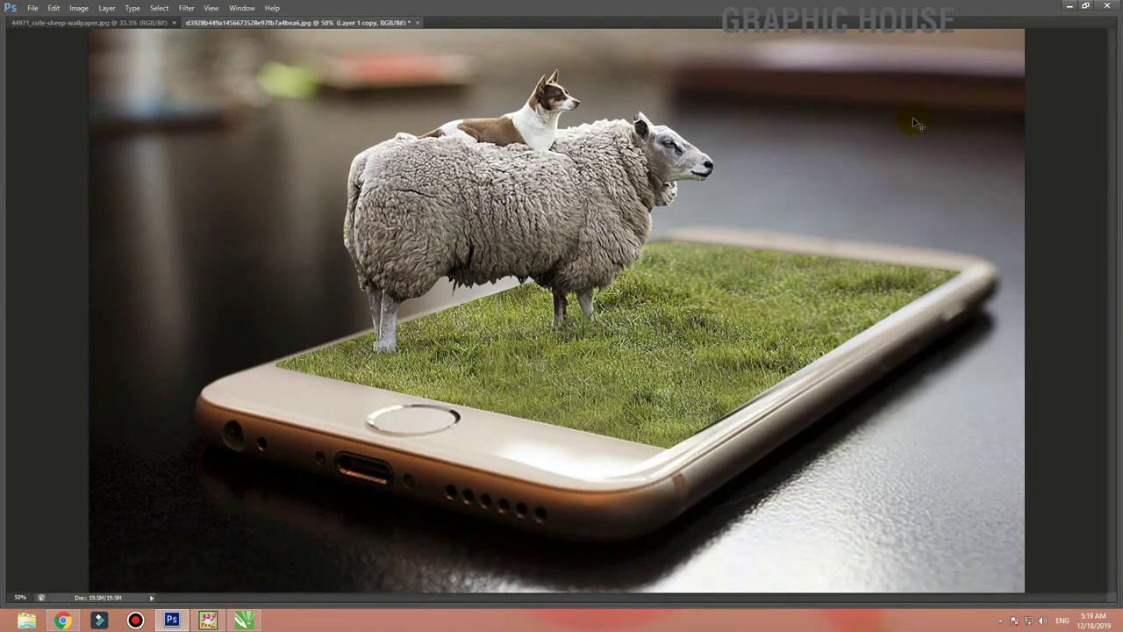
key(ctrl+minus)
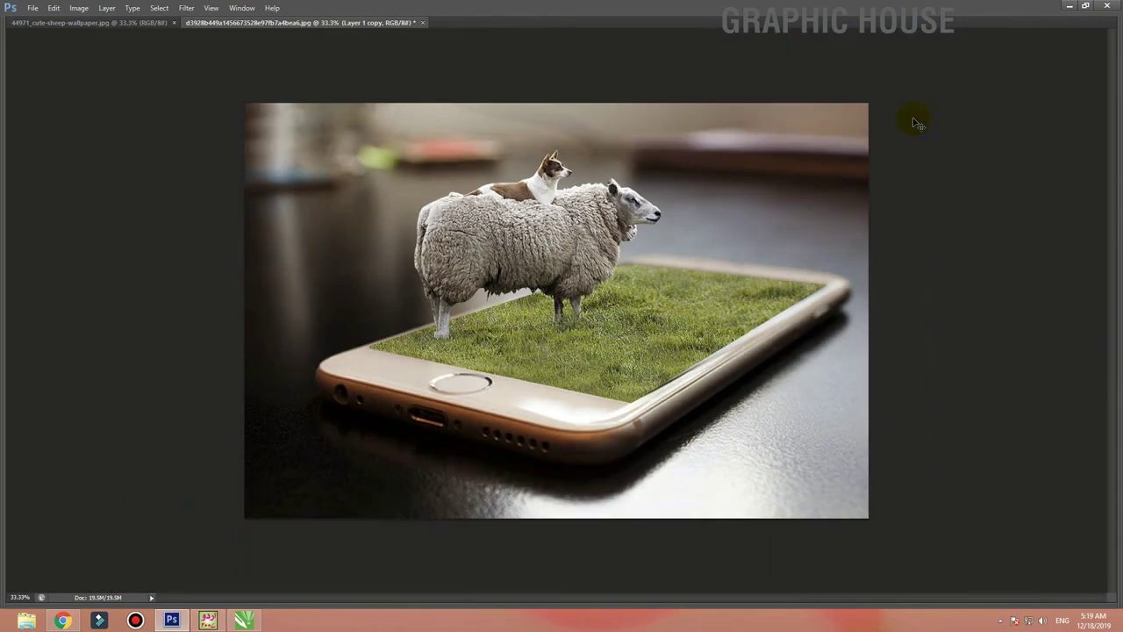
key(Tab)
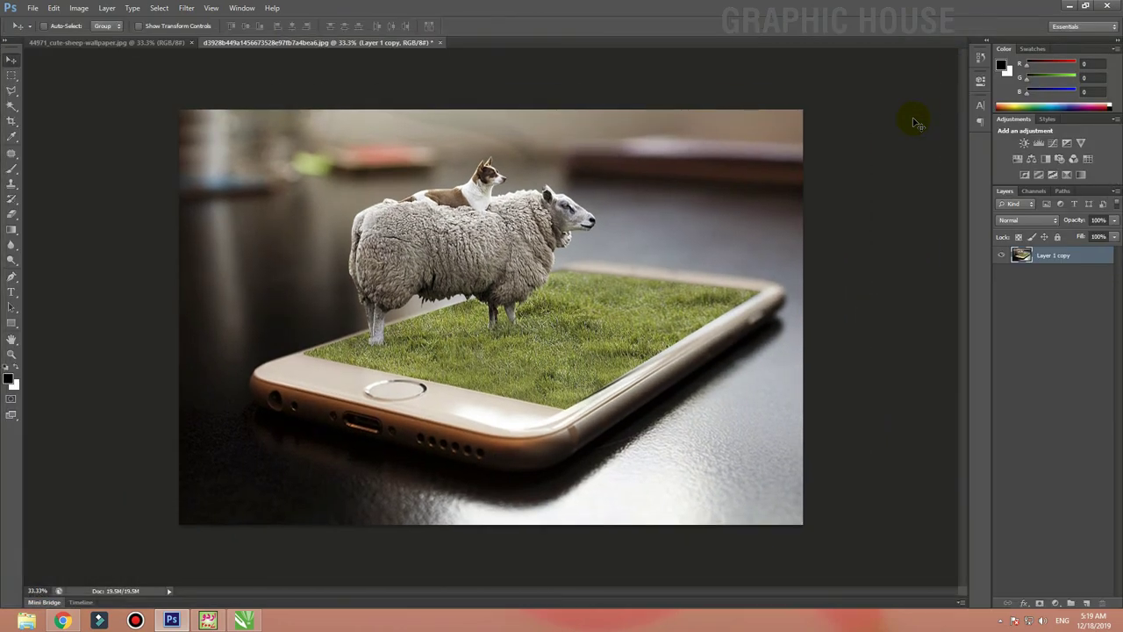